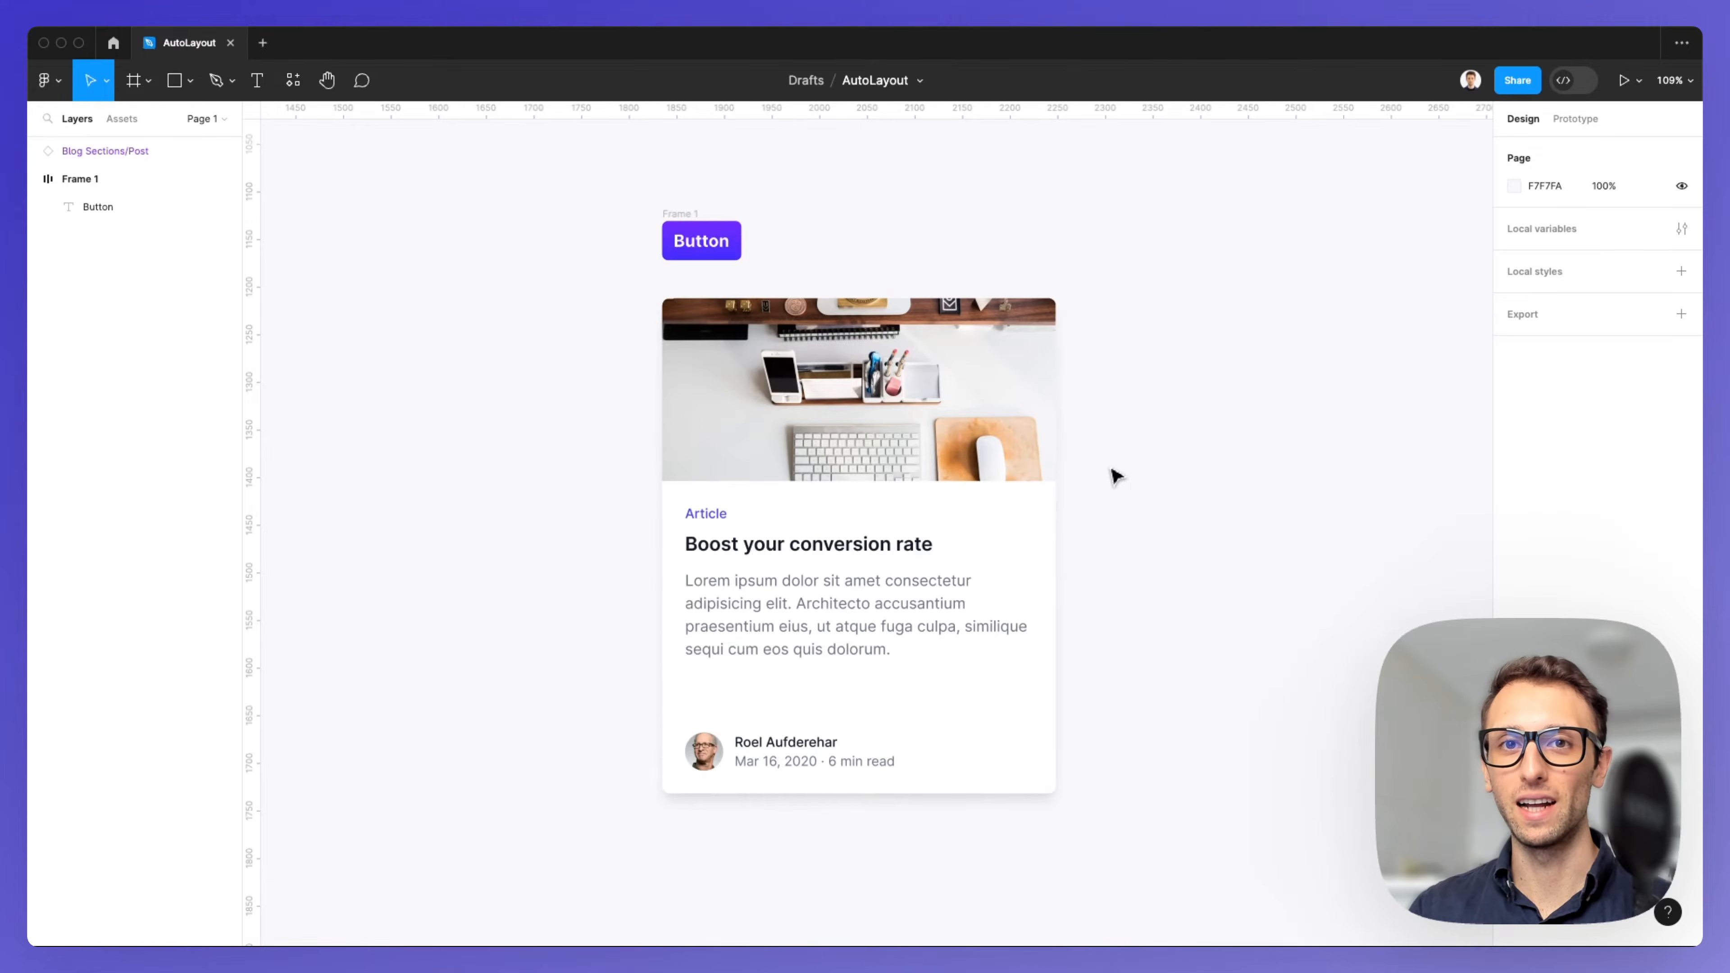
# Replace the small purple button's label text with asfdsfsdfs.
pyautogui.scroll(2, 682, 207)
pyautogui.scroll(10, 681, 206)
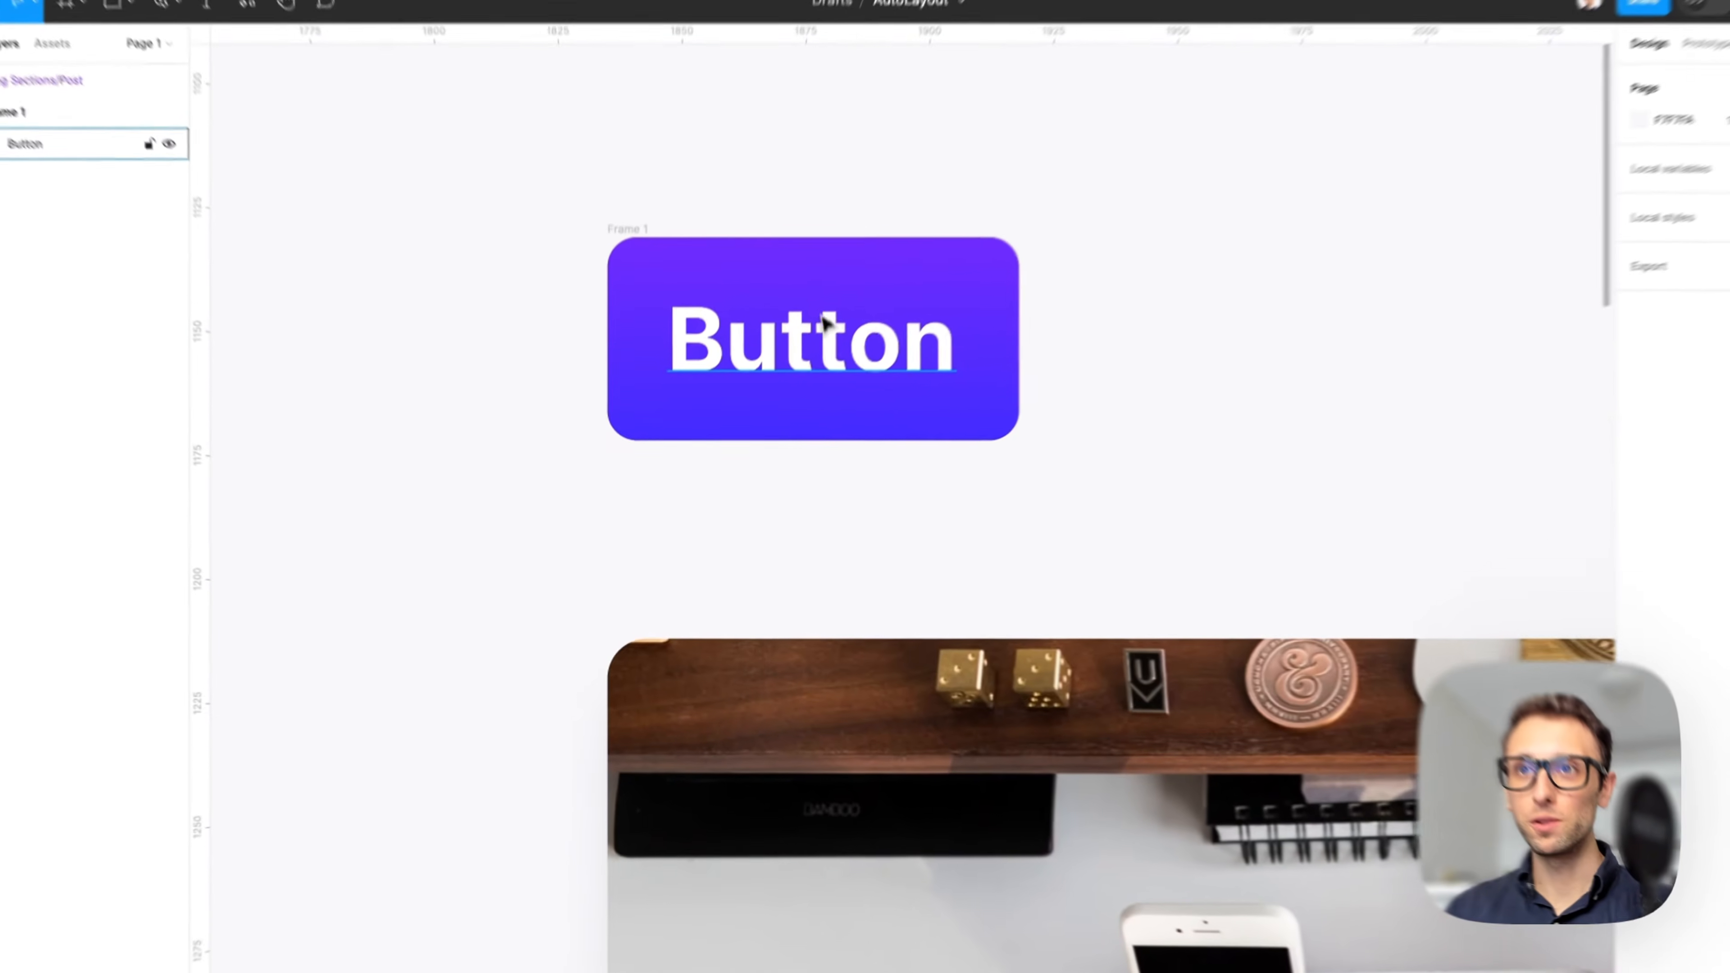
pyautogui.doubleClick(800, 377)
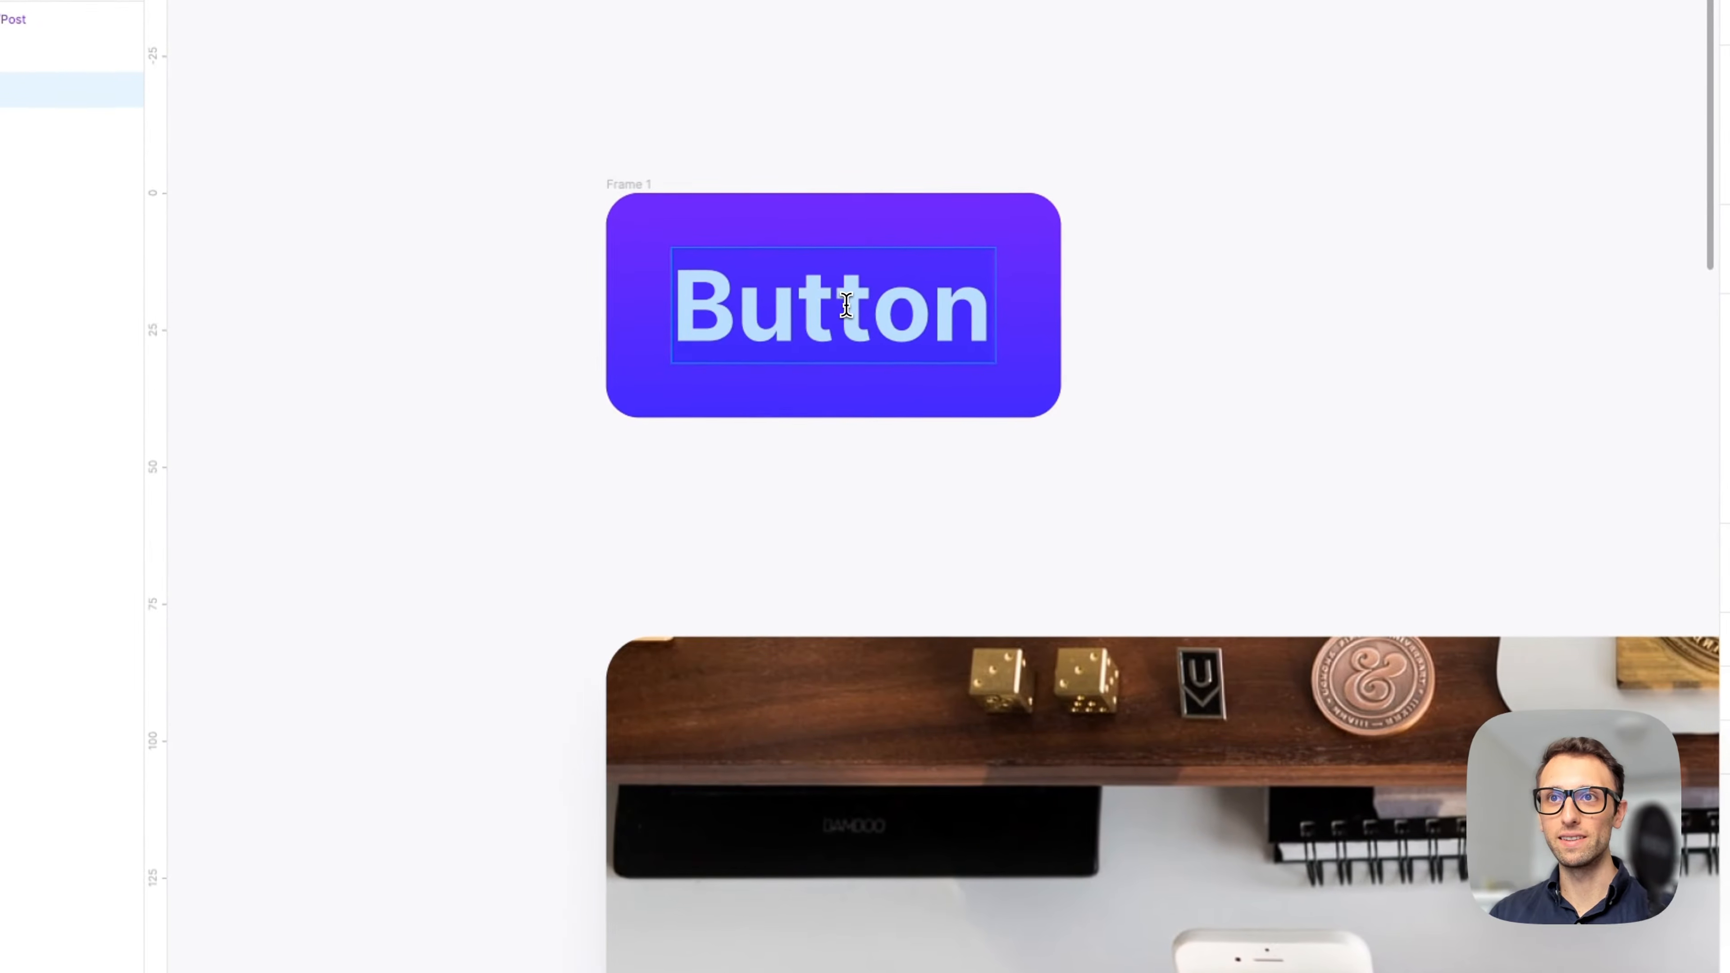
pyautogui.write('asfdsfsdfs')
pyautogui.press('Escape')
# Resize the blog post card shorter, to about 477 × 504.
pyautogui.scroll(-5, 429, 317)
pyautogui.scroll(-5, 428, 316)
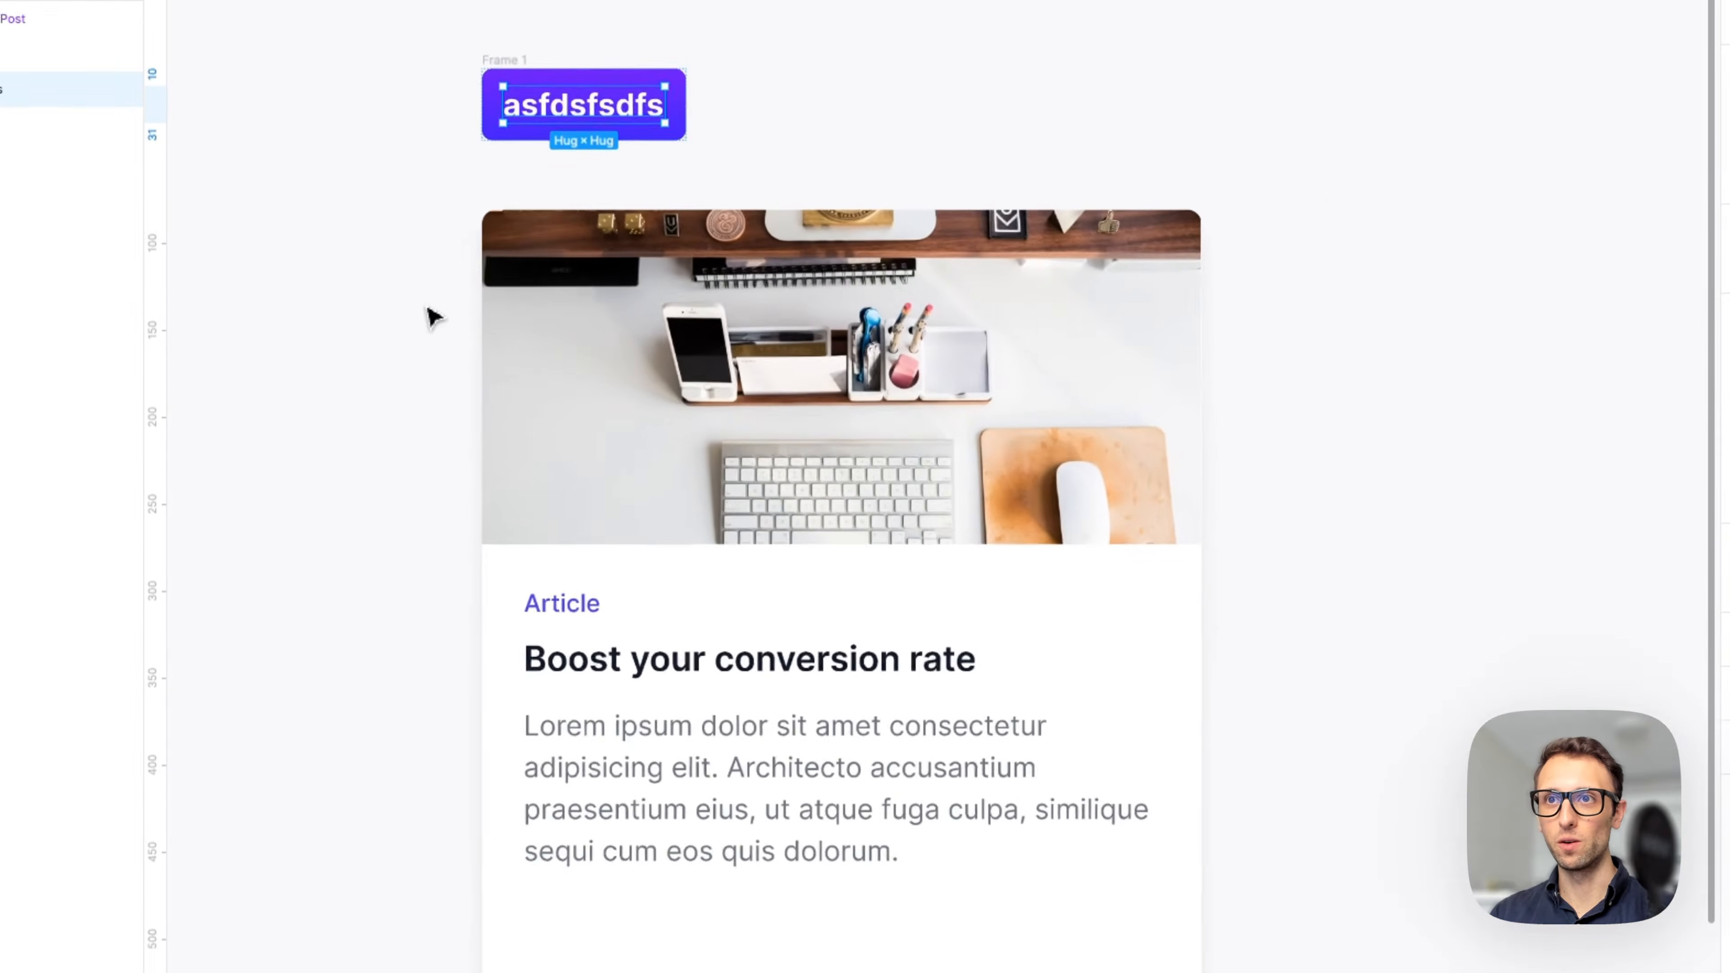
pyautogui.click(497, 249)
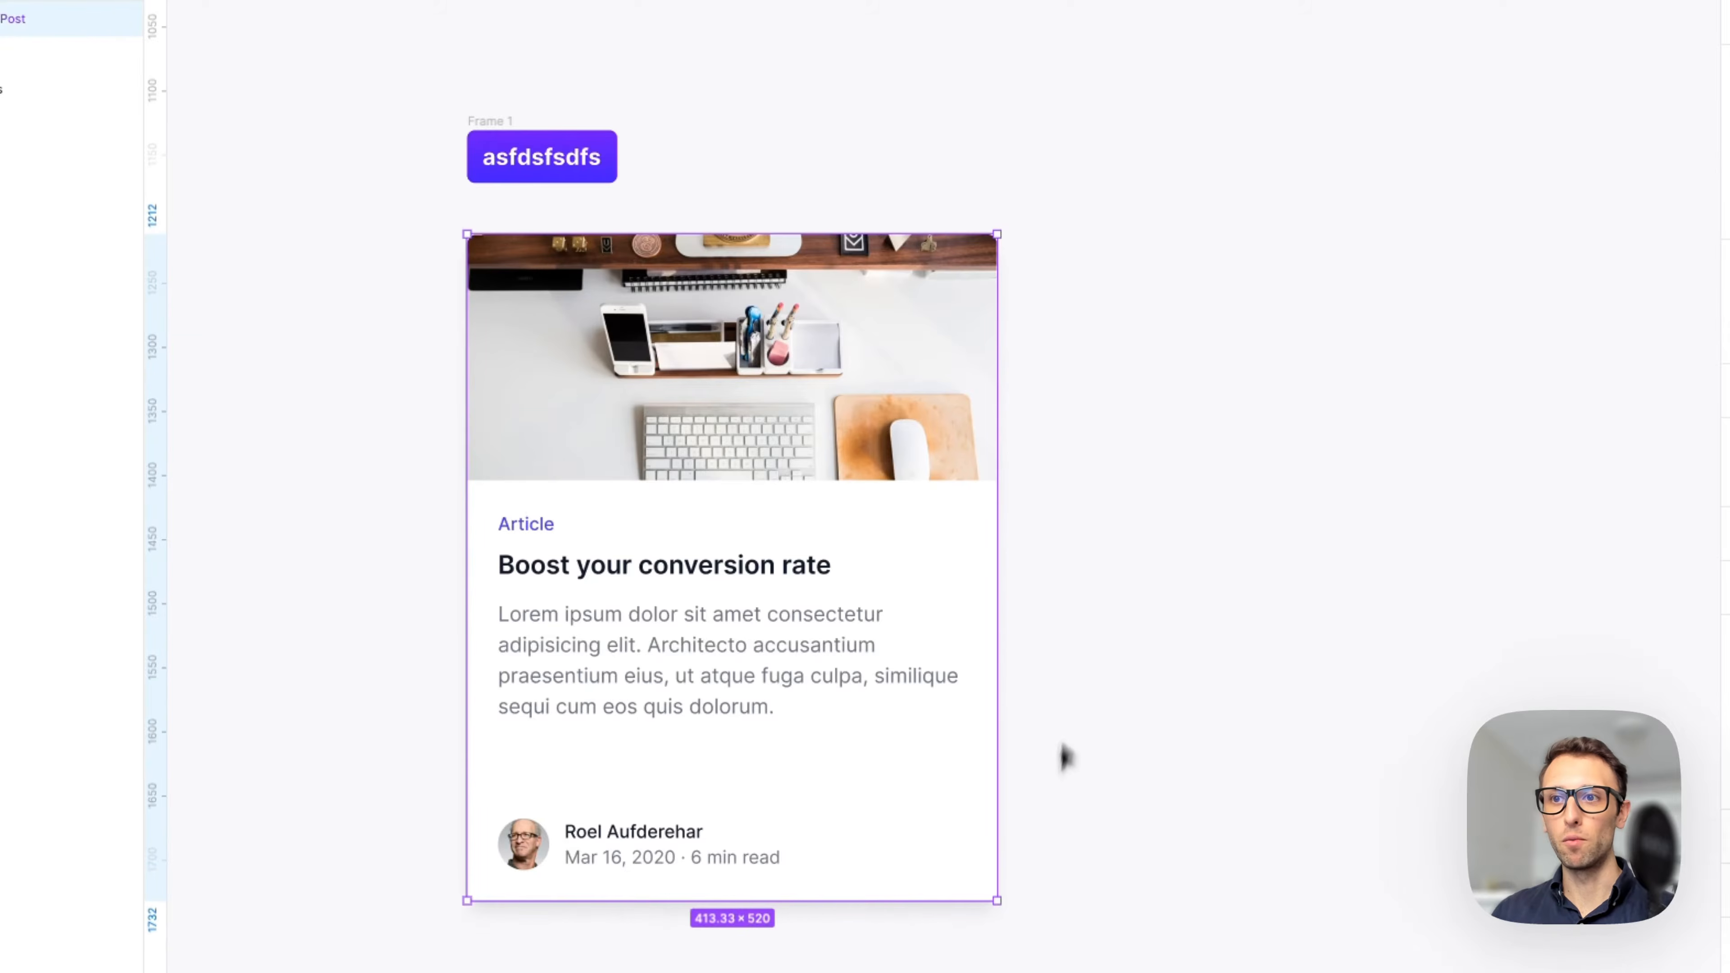
pyautogui.moveTo(996, 900); pyautogui.dragTo(994, 848)
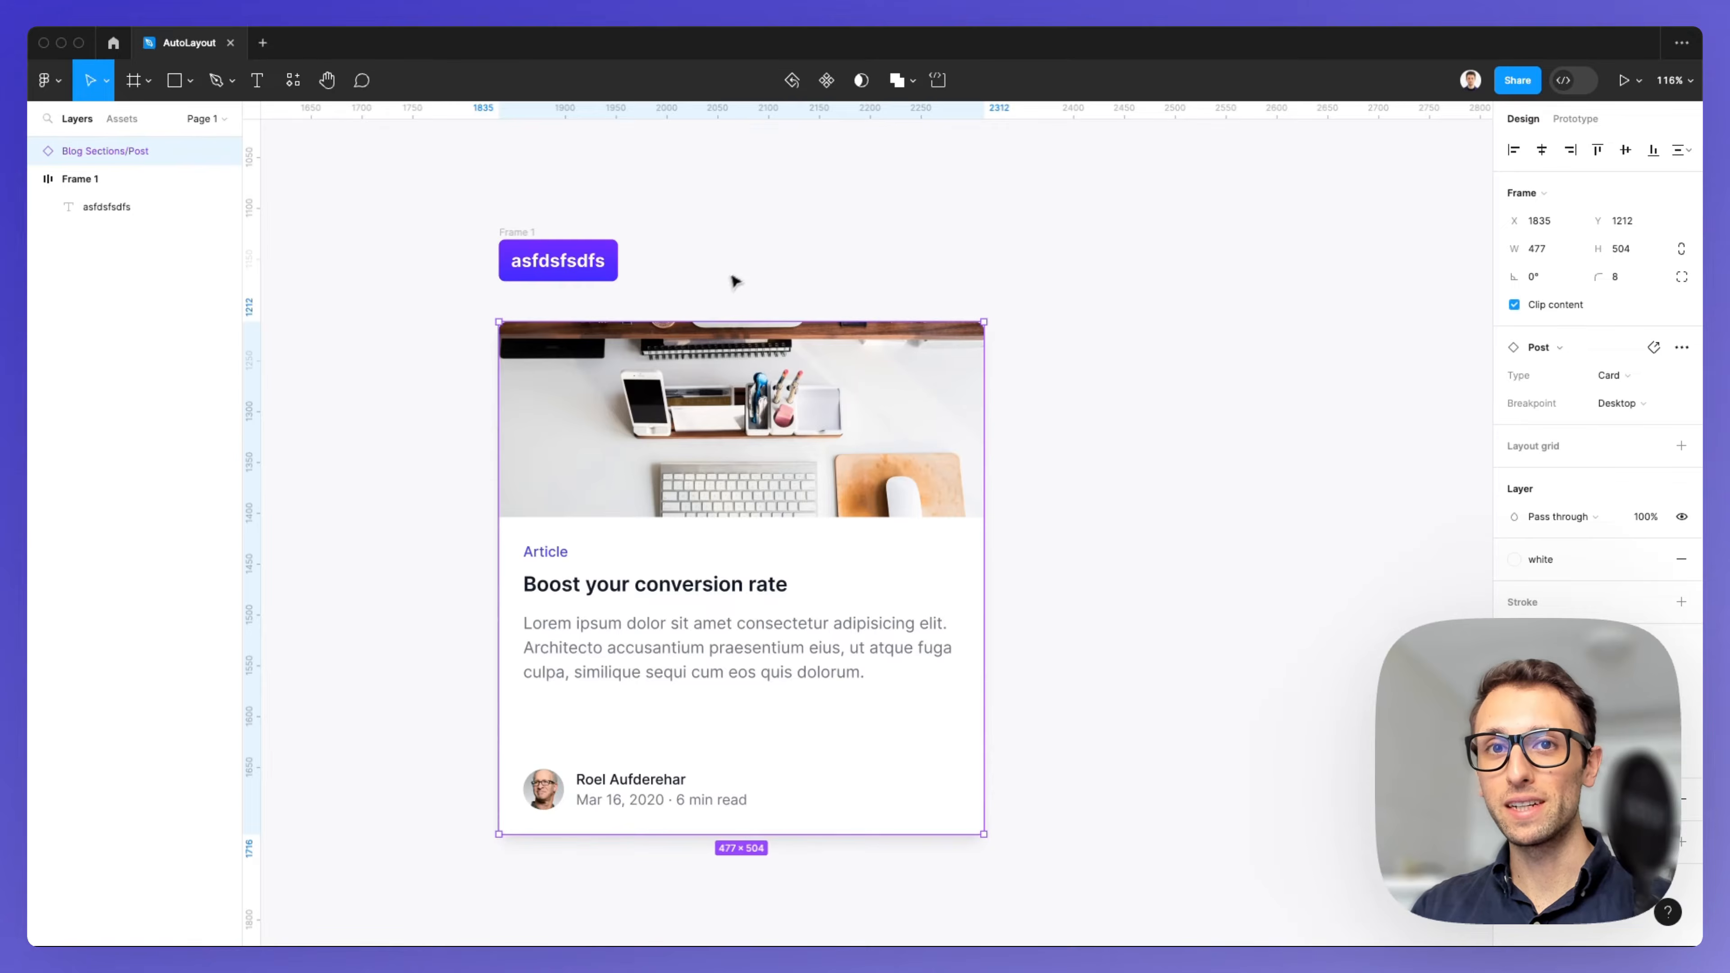
# Draw a rectangle about 316 × 135 in an empty area of the canvas.
pyautogui.click(745, 272)
pyautogui.hscroll(3, 745, 273)
pyautogui.hscroll(10, 748, 274)
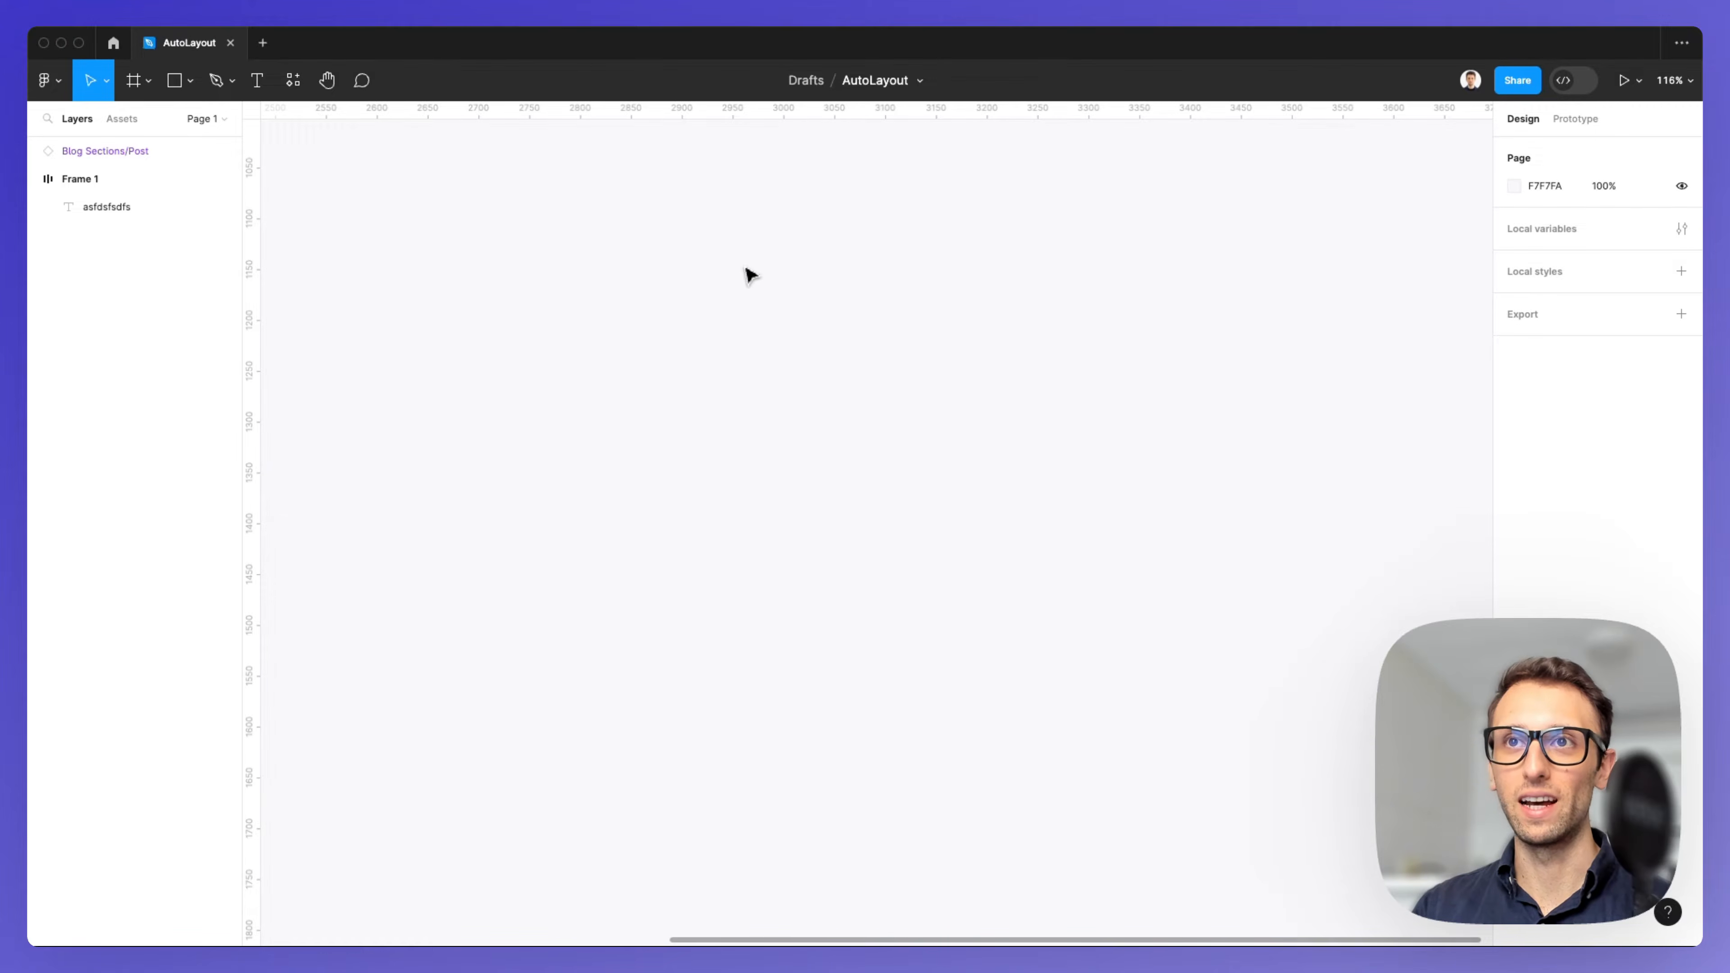
pyautogui.click(176, 80)
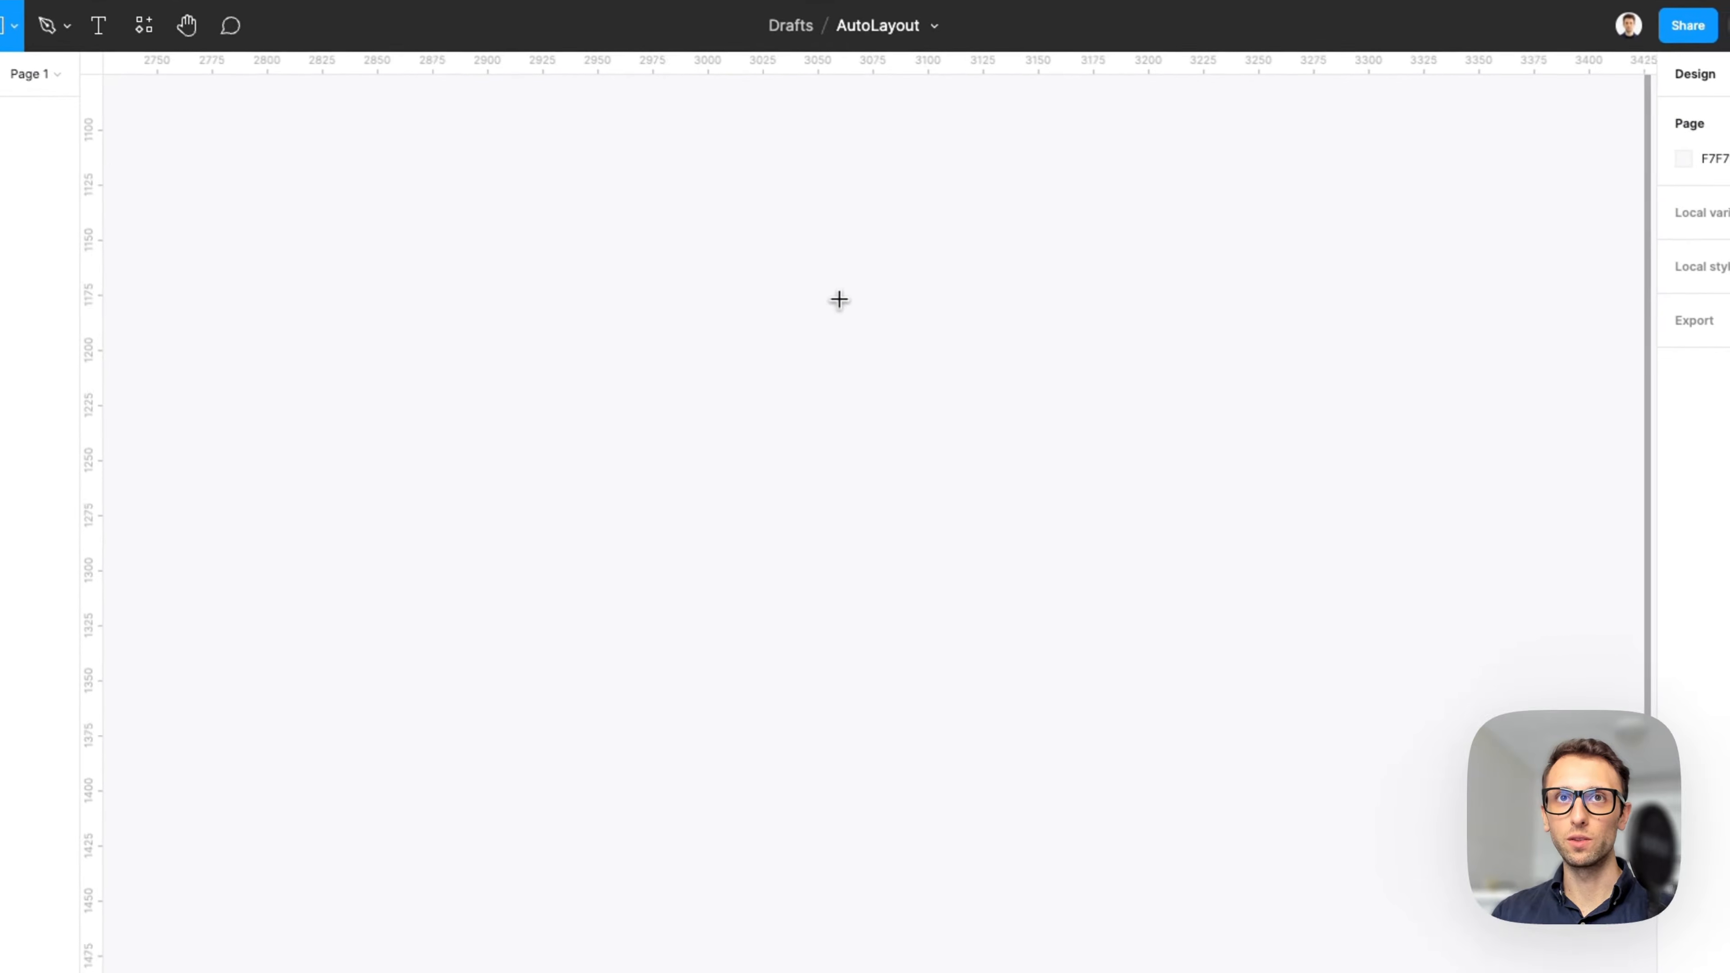
pyautogui.moveTo(654, 296); pyautogui.dragTo(1380, 605)
pyautogui.moveTo(1175, 418); pyautogui.dragTo(1034, 479)
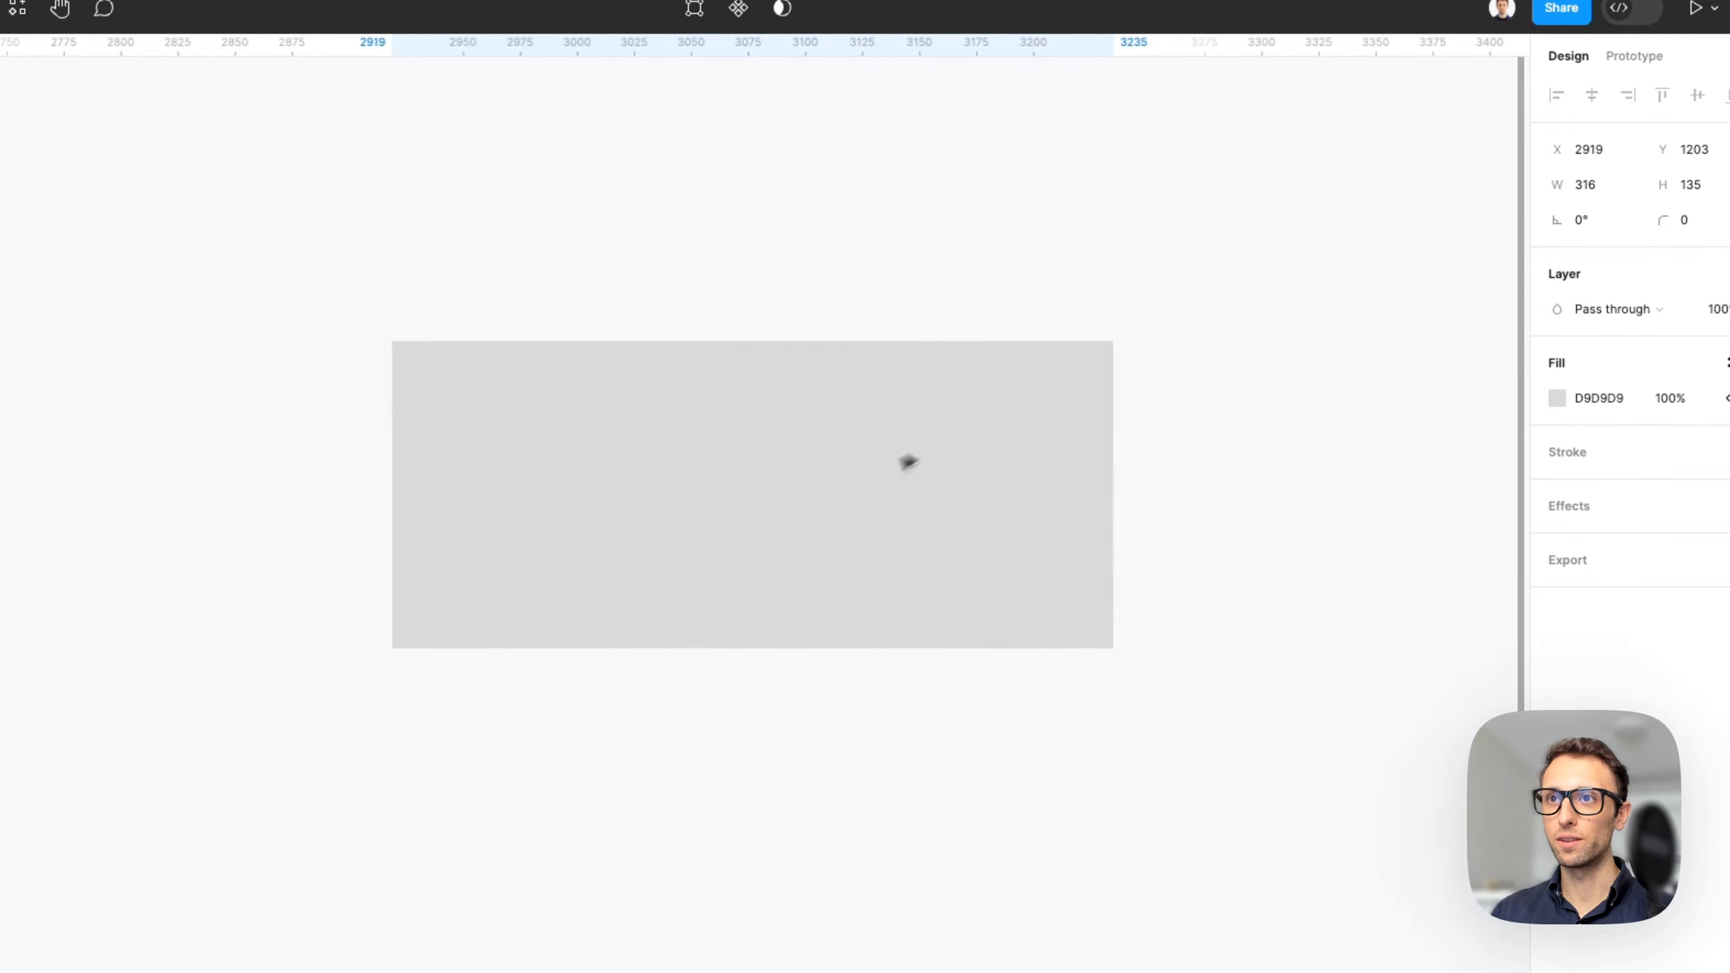
pyautogui.moveTo(908, 462); pyautogui.dragTo(860, 477)
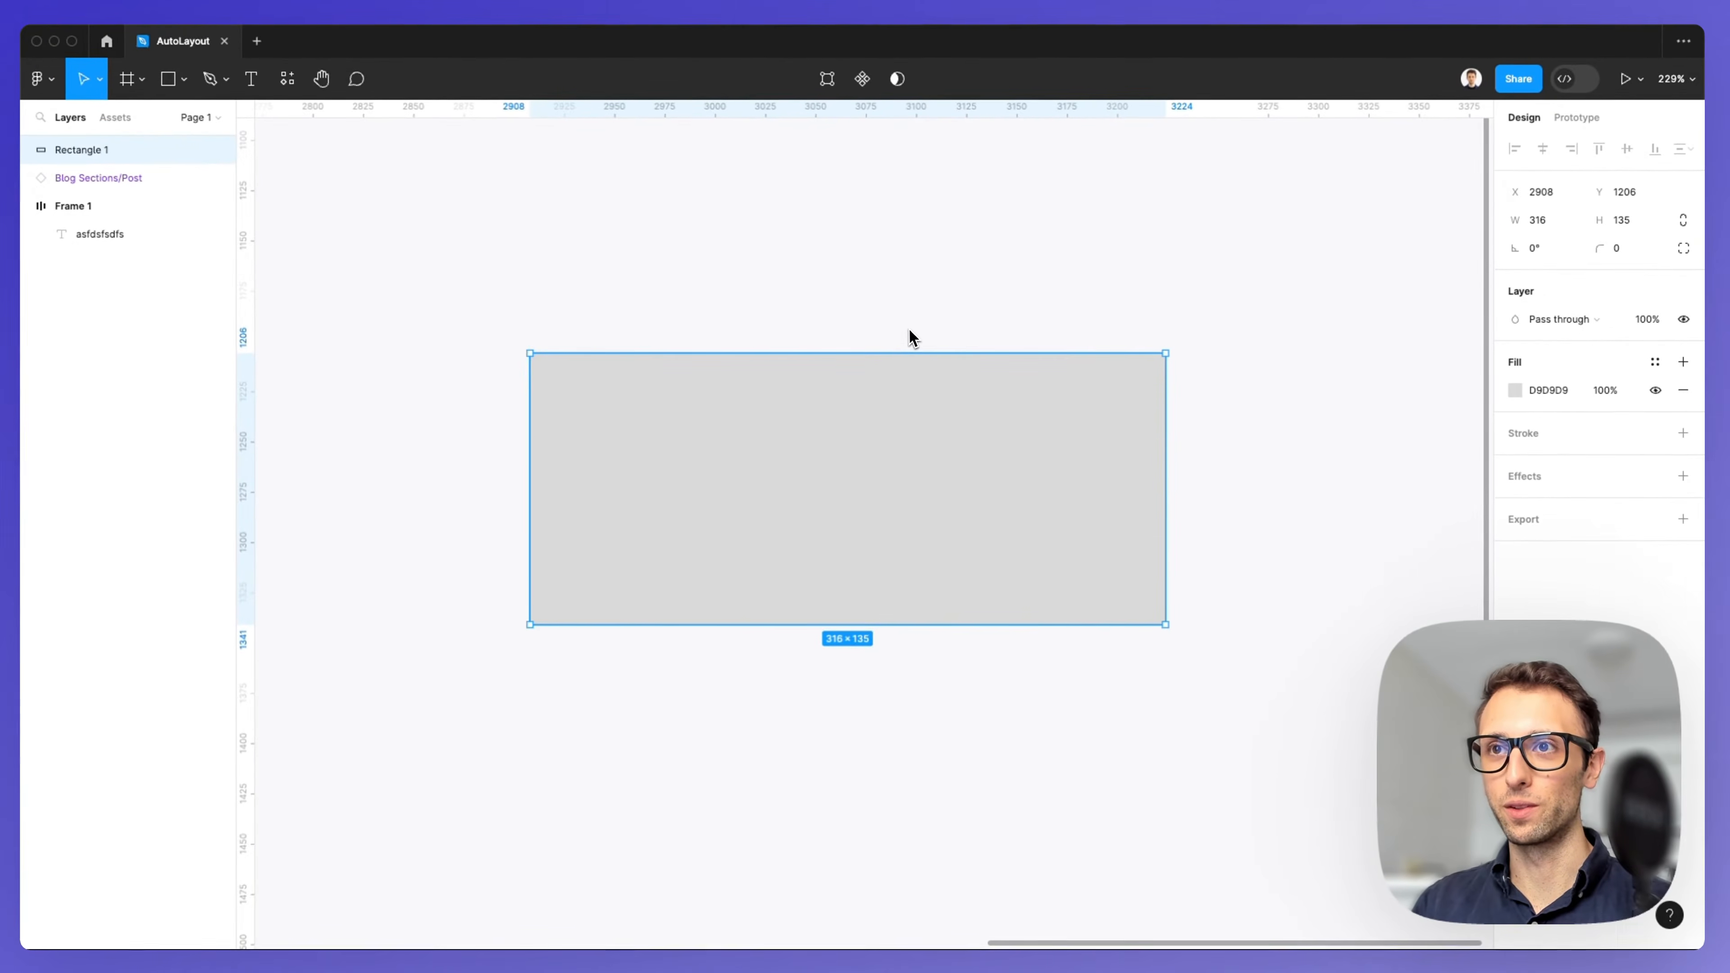
# Add a text label reading Button on top of the rectangle.
pyautogui.scroll(1, 909, 330)
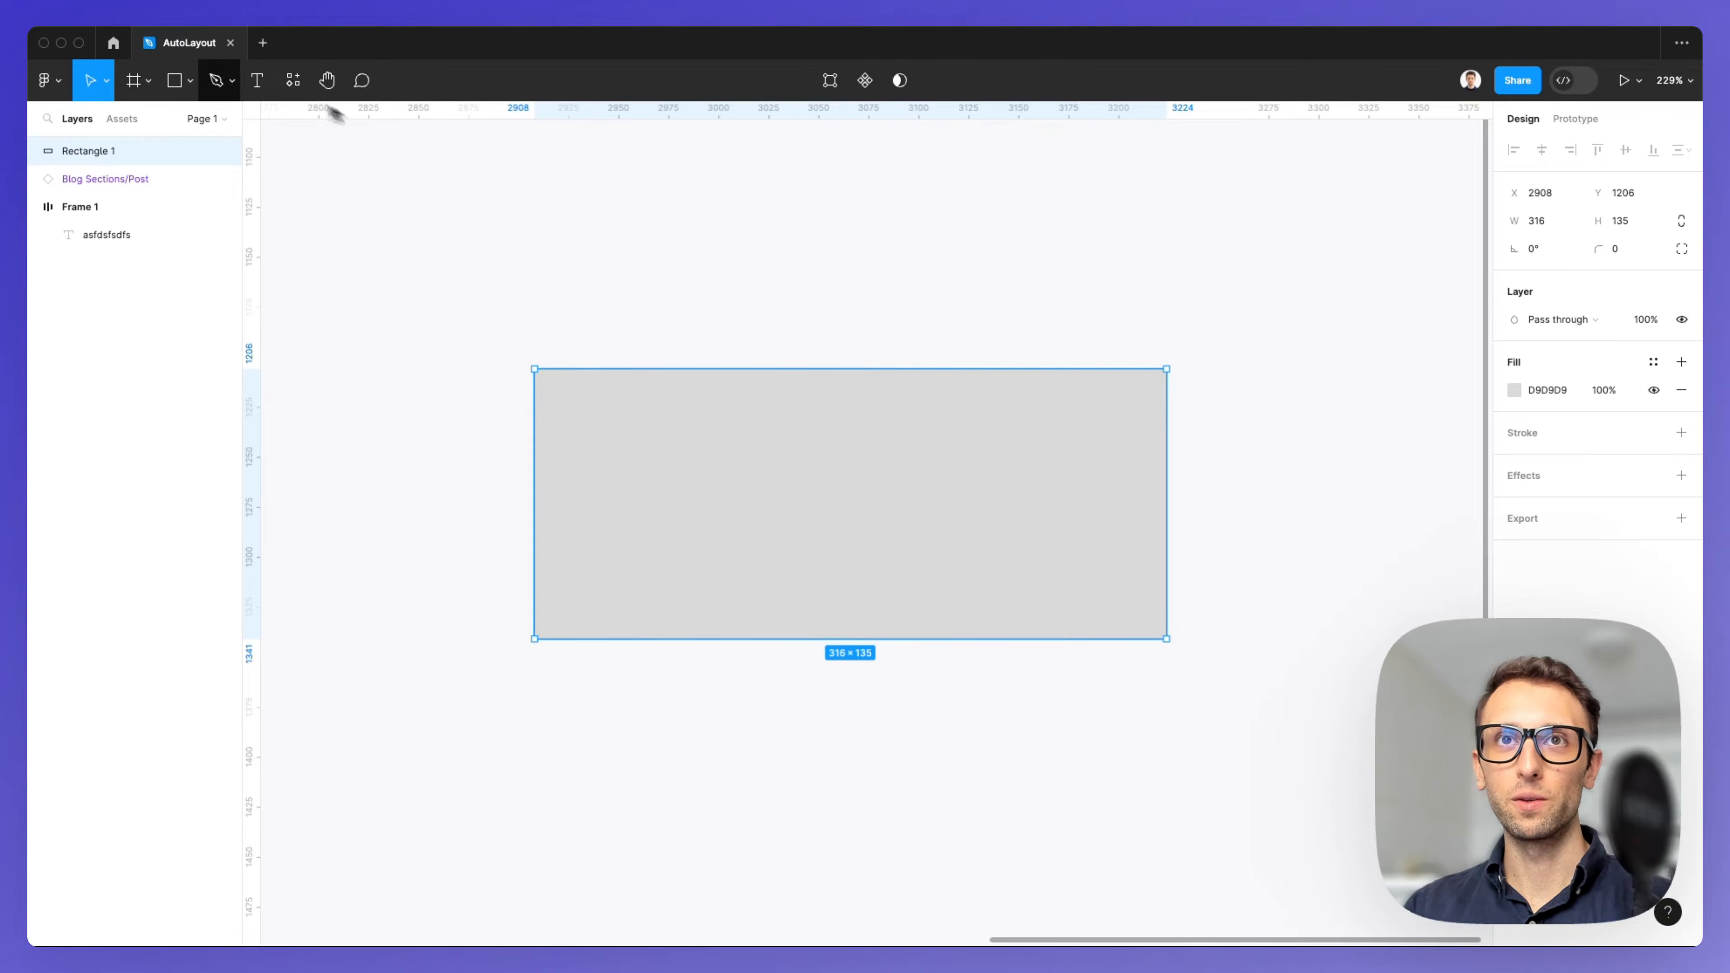
pyautogui.click(257, 80)
pyautogui.click(664, 486)
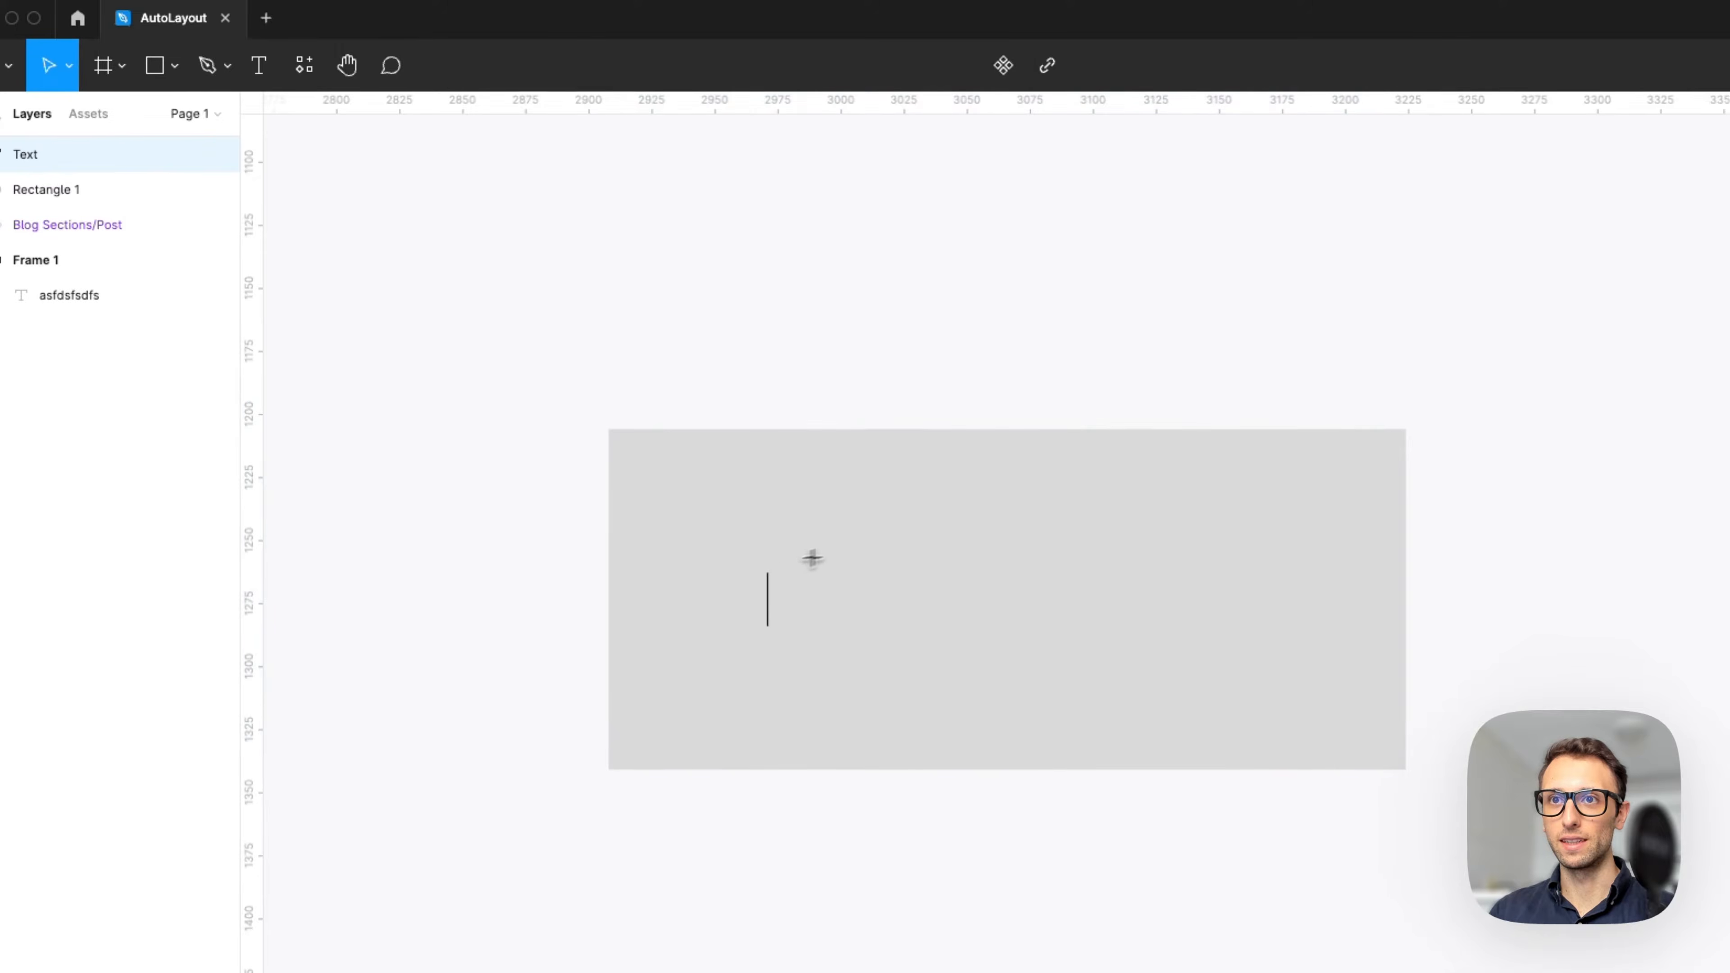
pyautogui.write('Button')
pyautogui.press('Escape')
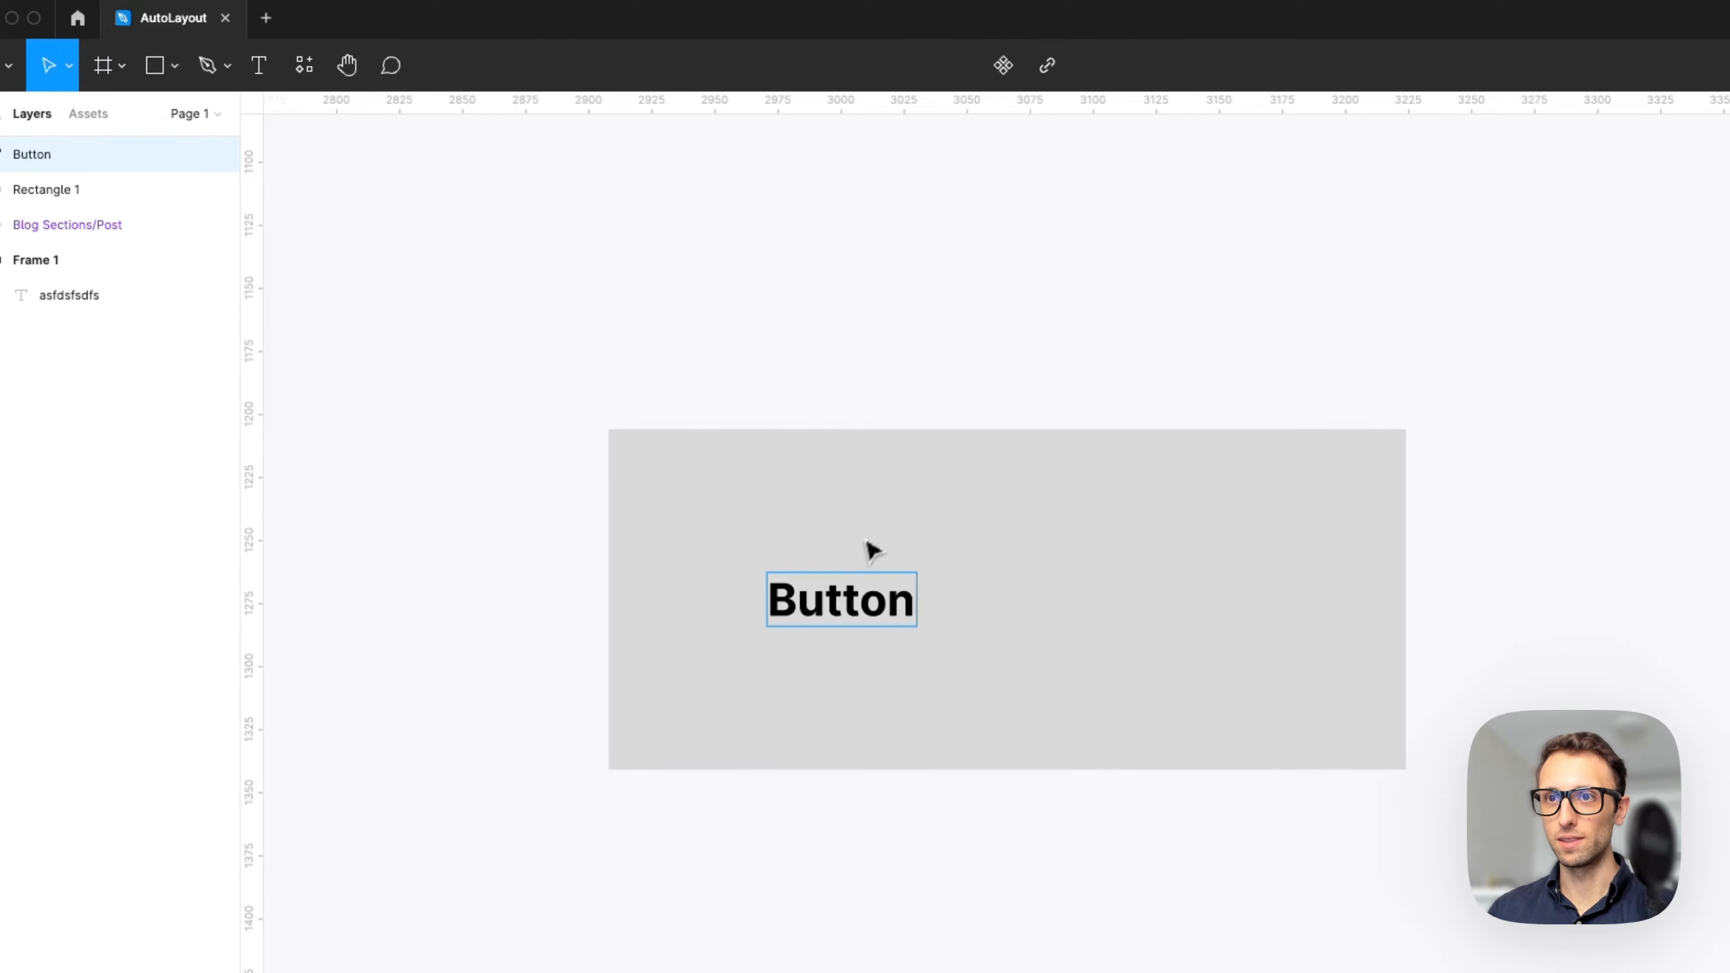
# Set the label's font size to 57 and move it toward the rectangle's centre.
pyautogui.click(1609, 416)
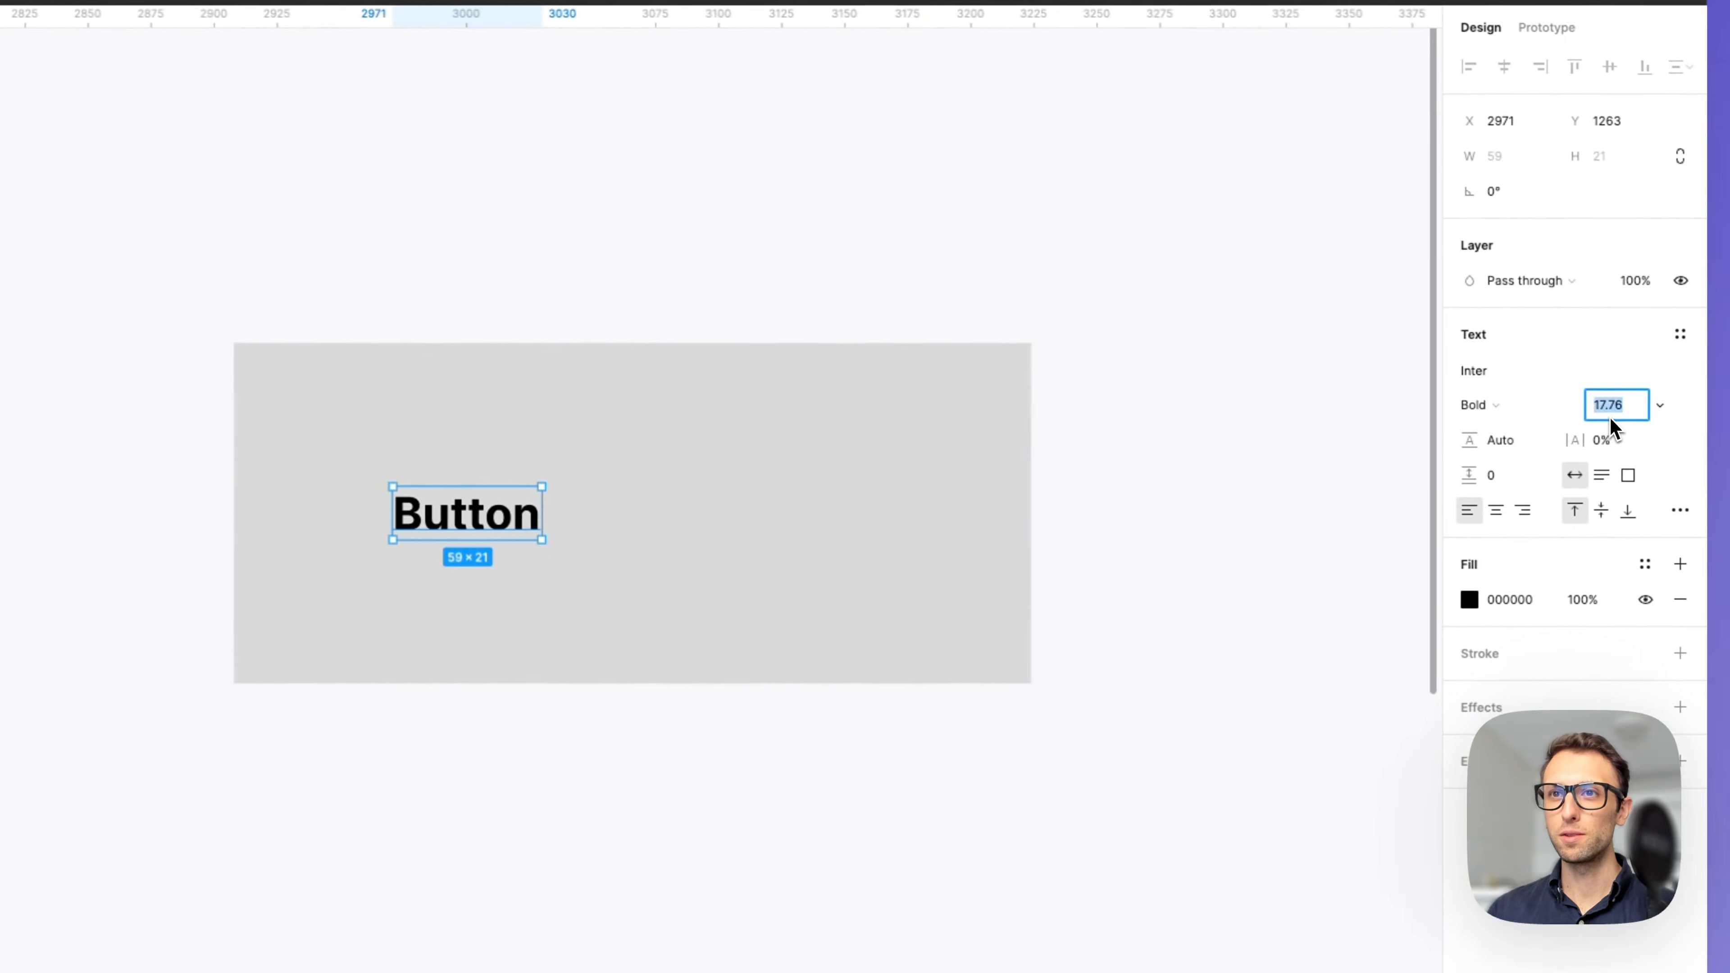
pyautogui.hotkey('shift', 'Up')
pyautogui.hotkey('shift', 'Up')
pyautogui.press('BackSpace')
pyautogui.press('BackSpace')
pyautogui.press('BackSpace')
pyautogui.press('BackSpace')
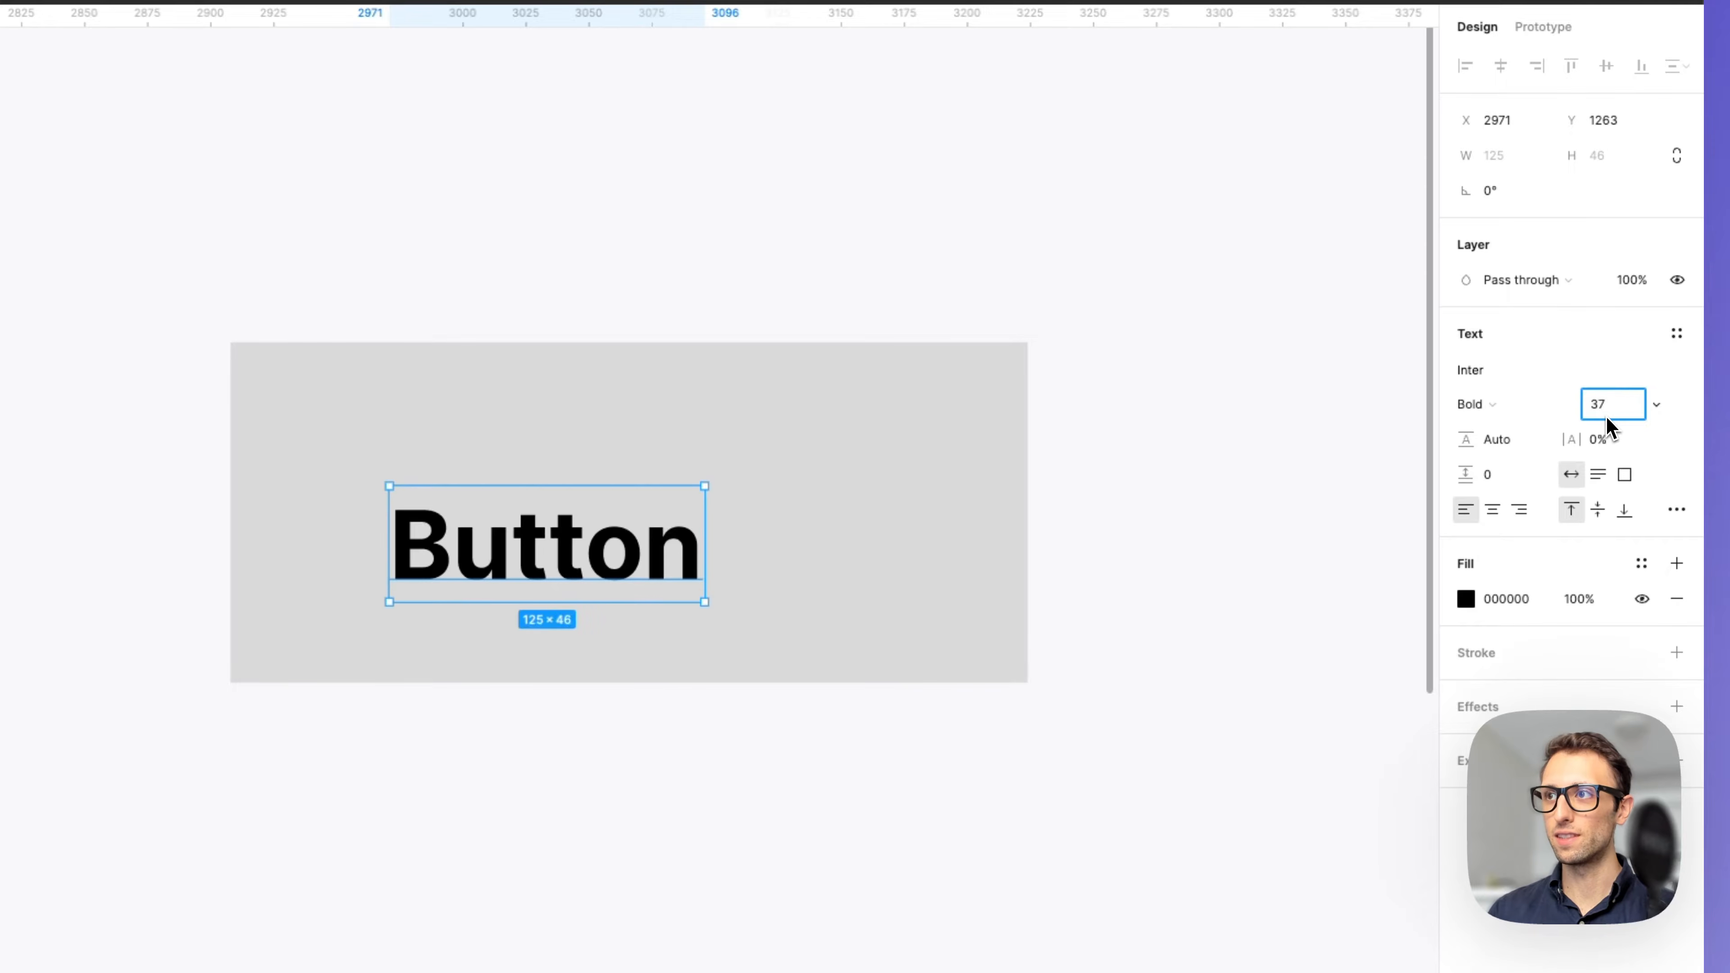
pyautogui.write('47')
pyautogui.press('Return')
pyautogui.hotkey('shift', 'Up')
pyautogui.click(1397, 408)
pyautogui.moveTo(677, 574); pyautogui.dragTo(685, 513)
pyautogui.moveTo(898, 535); pyautogui.dragTo(897, 536)
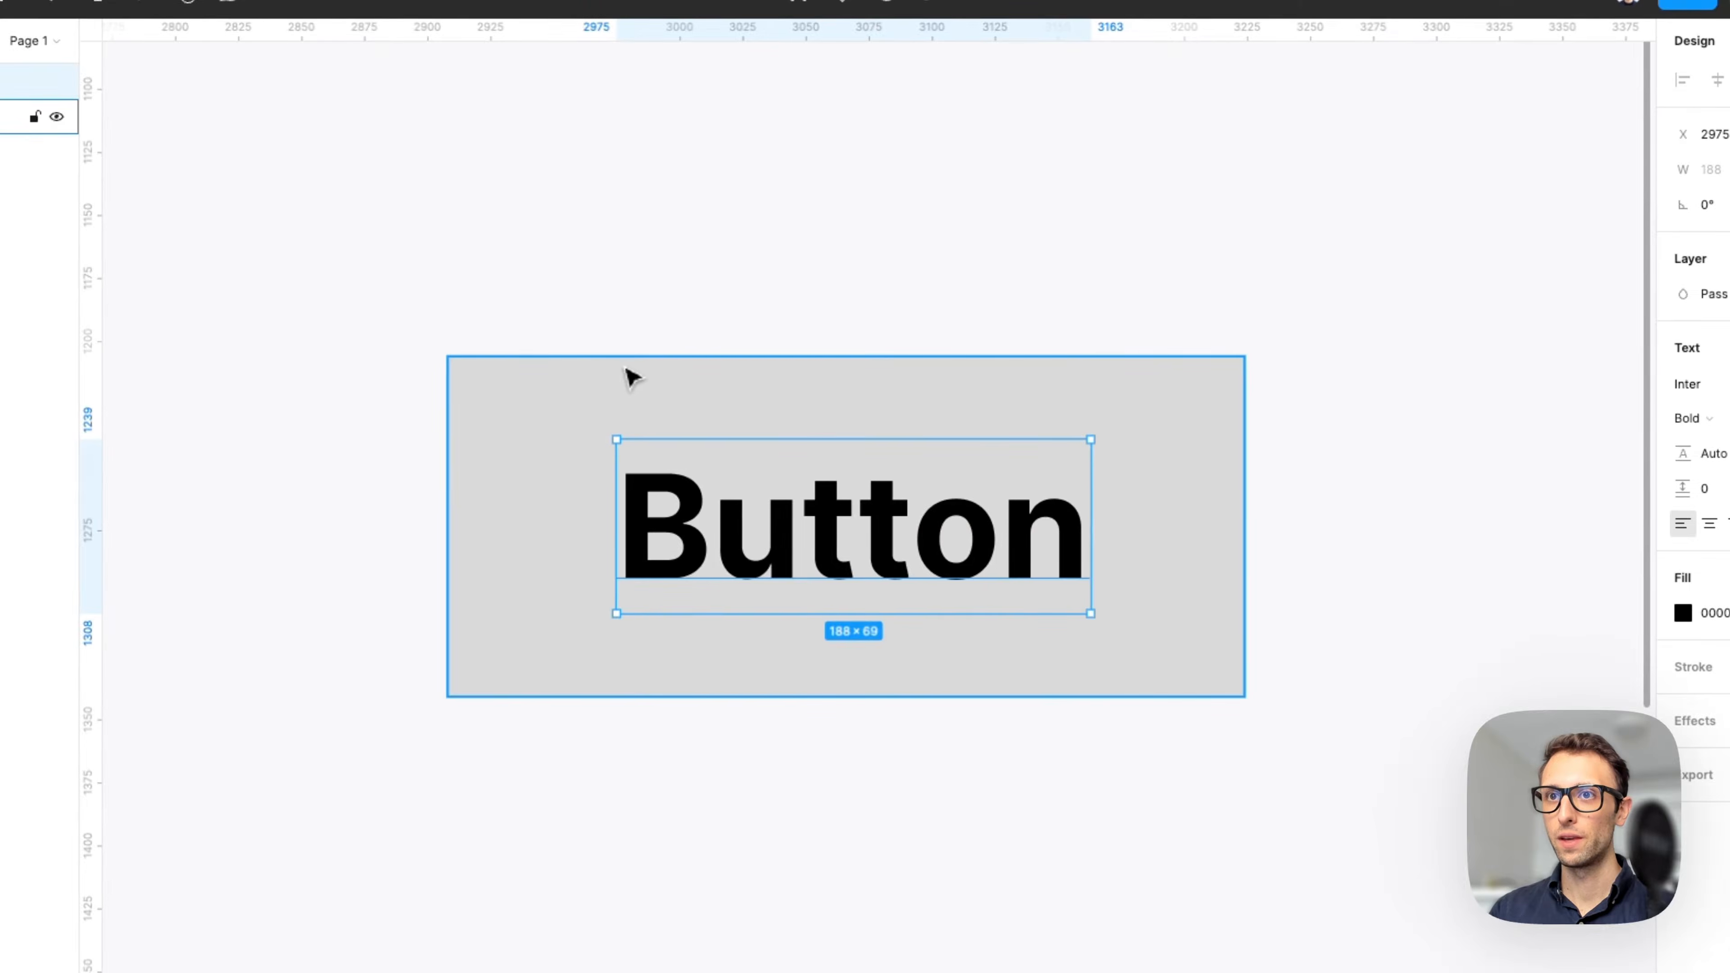
# Fill the rectangle with the purple document colour.
pyautogui.click(618, 382)
pyautogui.click(1566, 394)
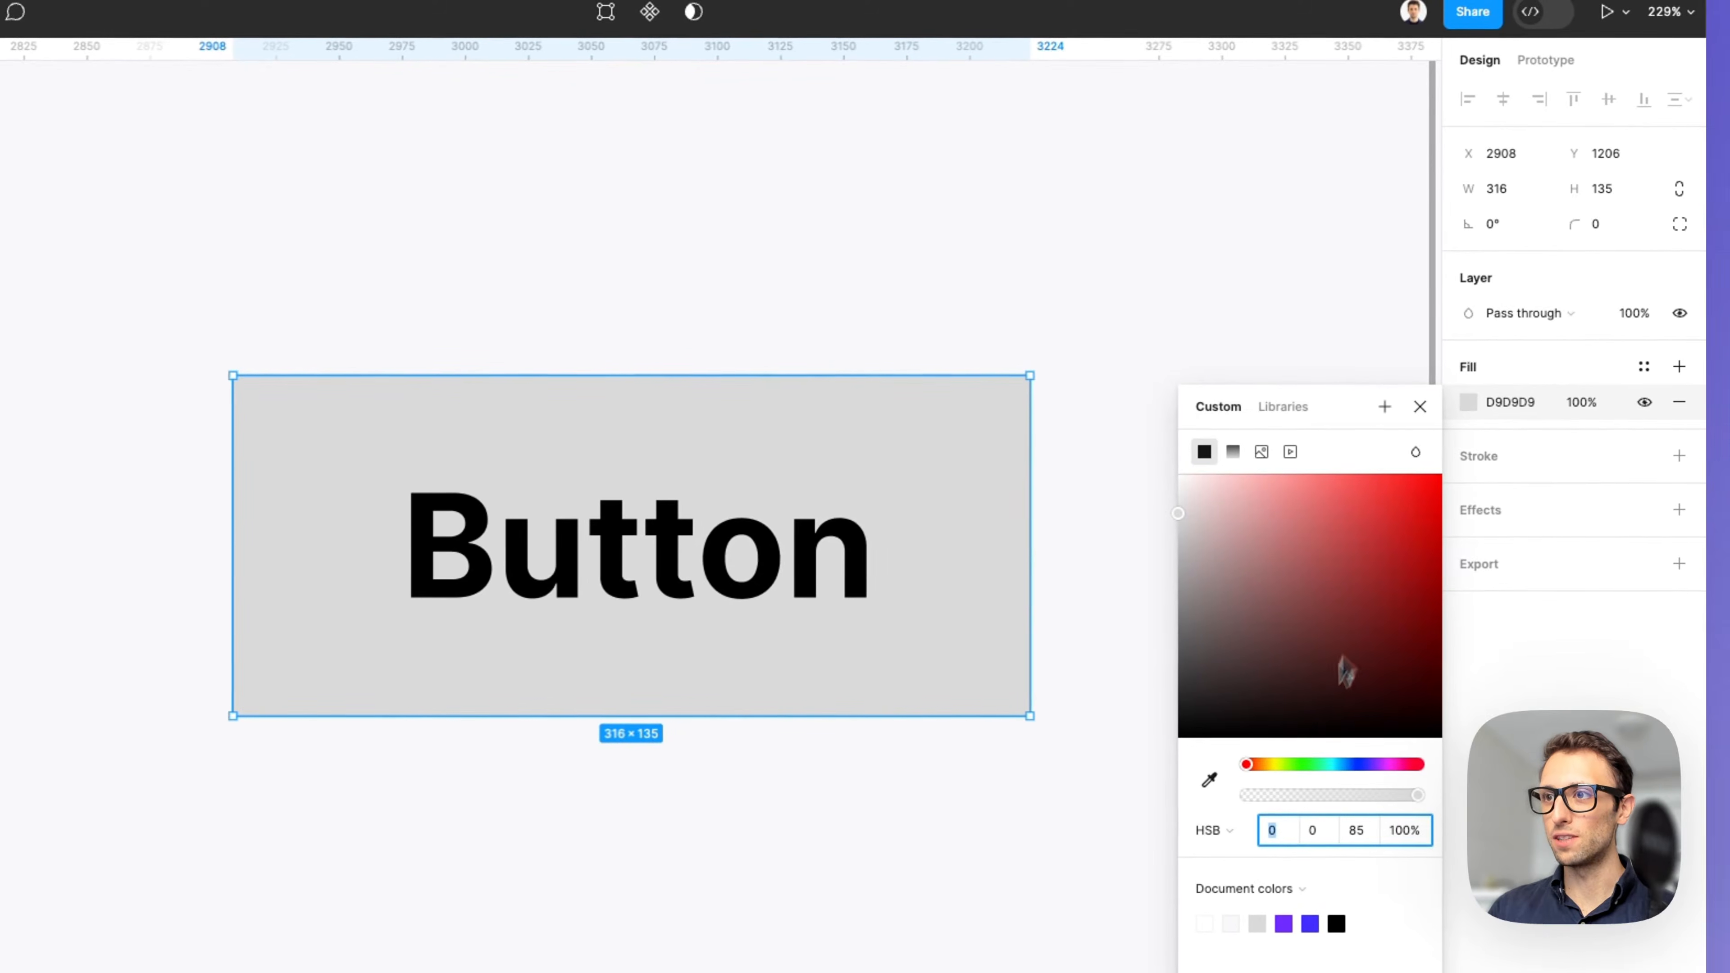
pyautogui.moveTo(1334, 415); pyautogui.dragTo(1258, 134)
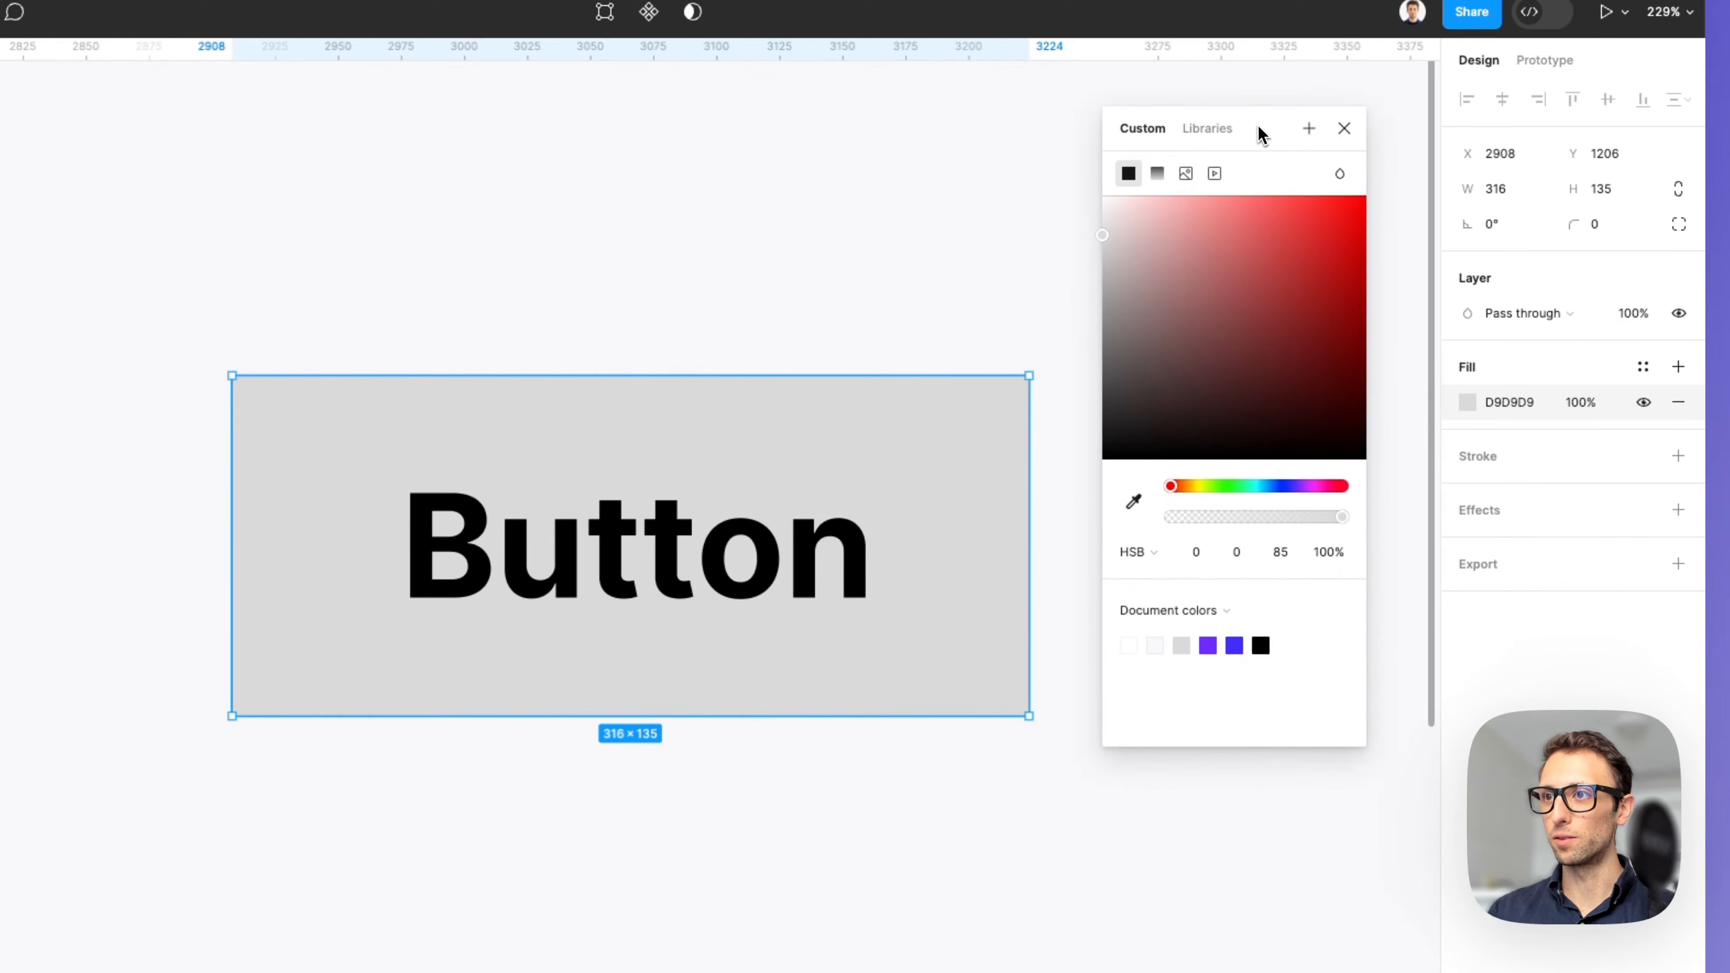
pyautogui.click(1207, 646)
pyautogui.press('Escape')
# Change the Button label's fill colour to white.
pyautogui.press('Return')
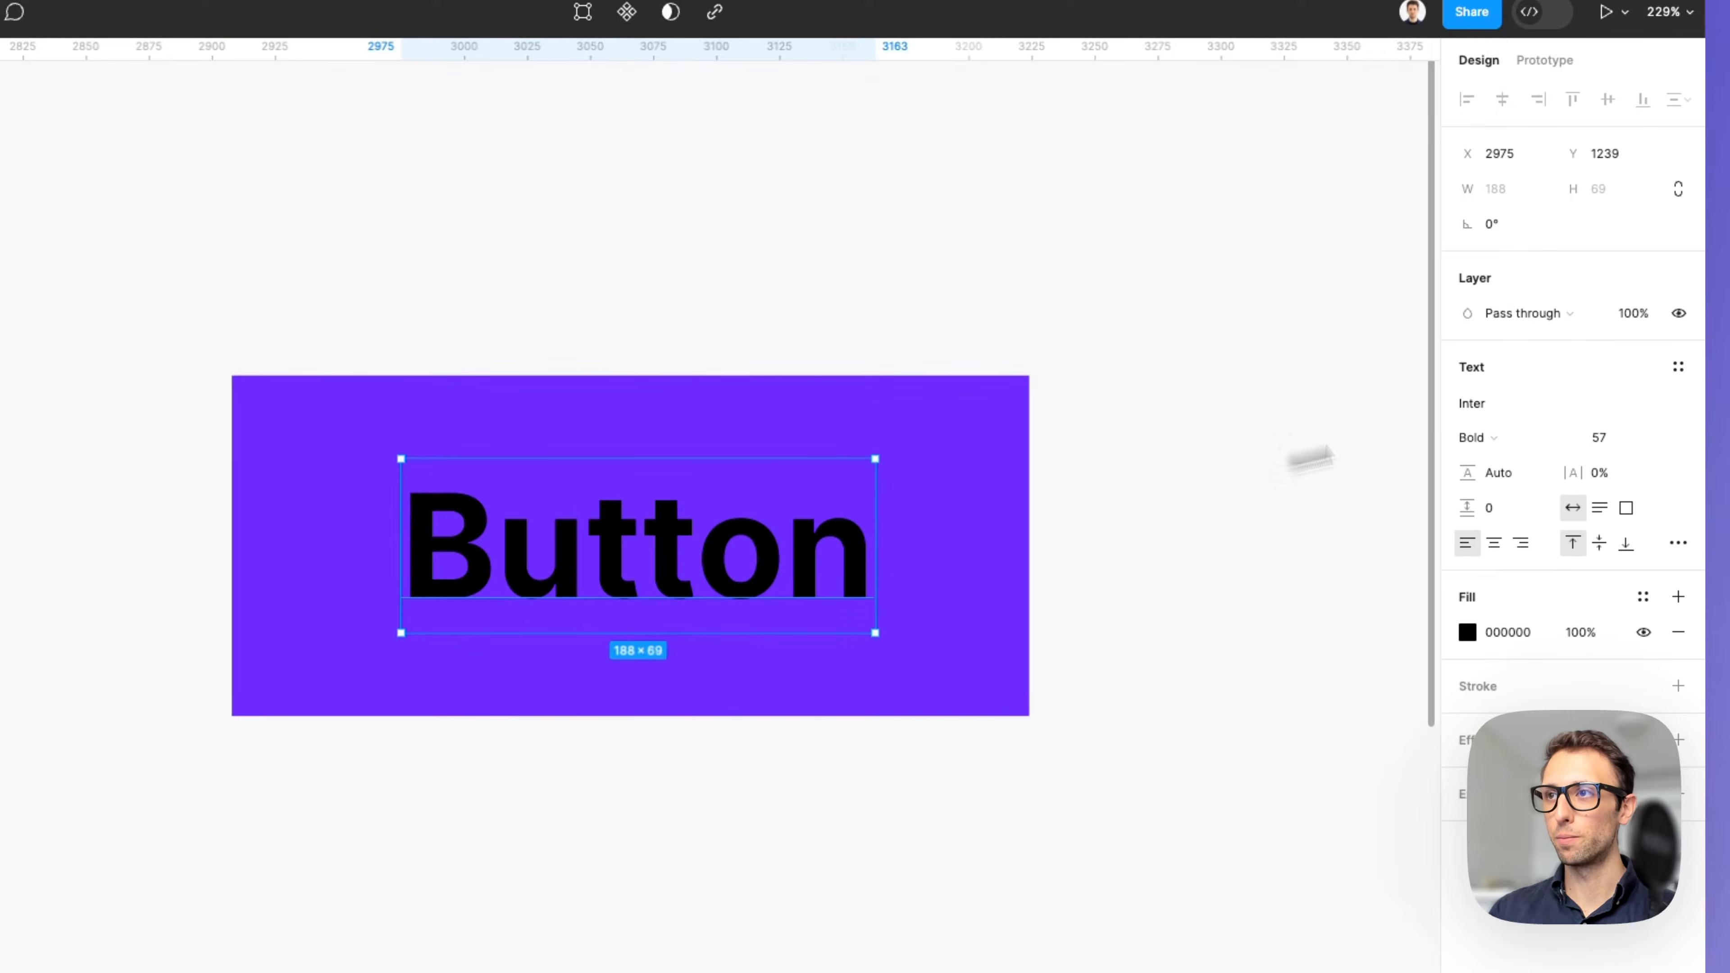
pyautogui.click(1467, 633)
pyautogui.moveTo(1423, 627); pyautogui.dragTo(857, 359)
pyautogui.click(1043, 340)
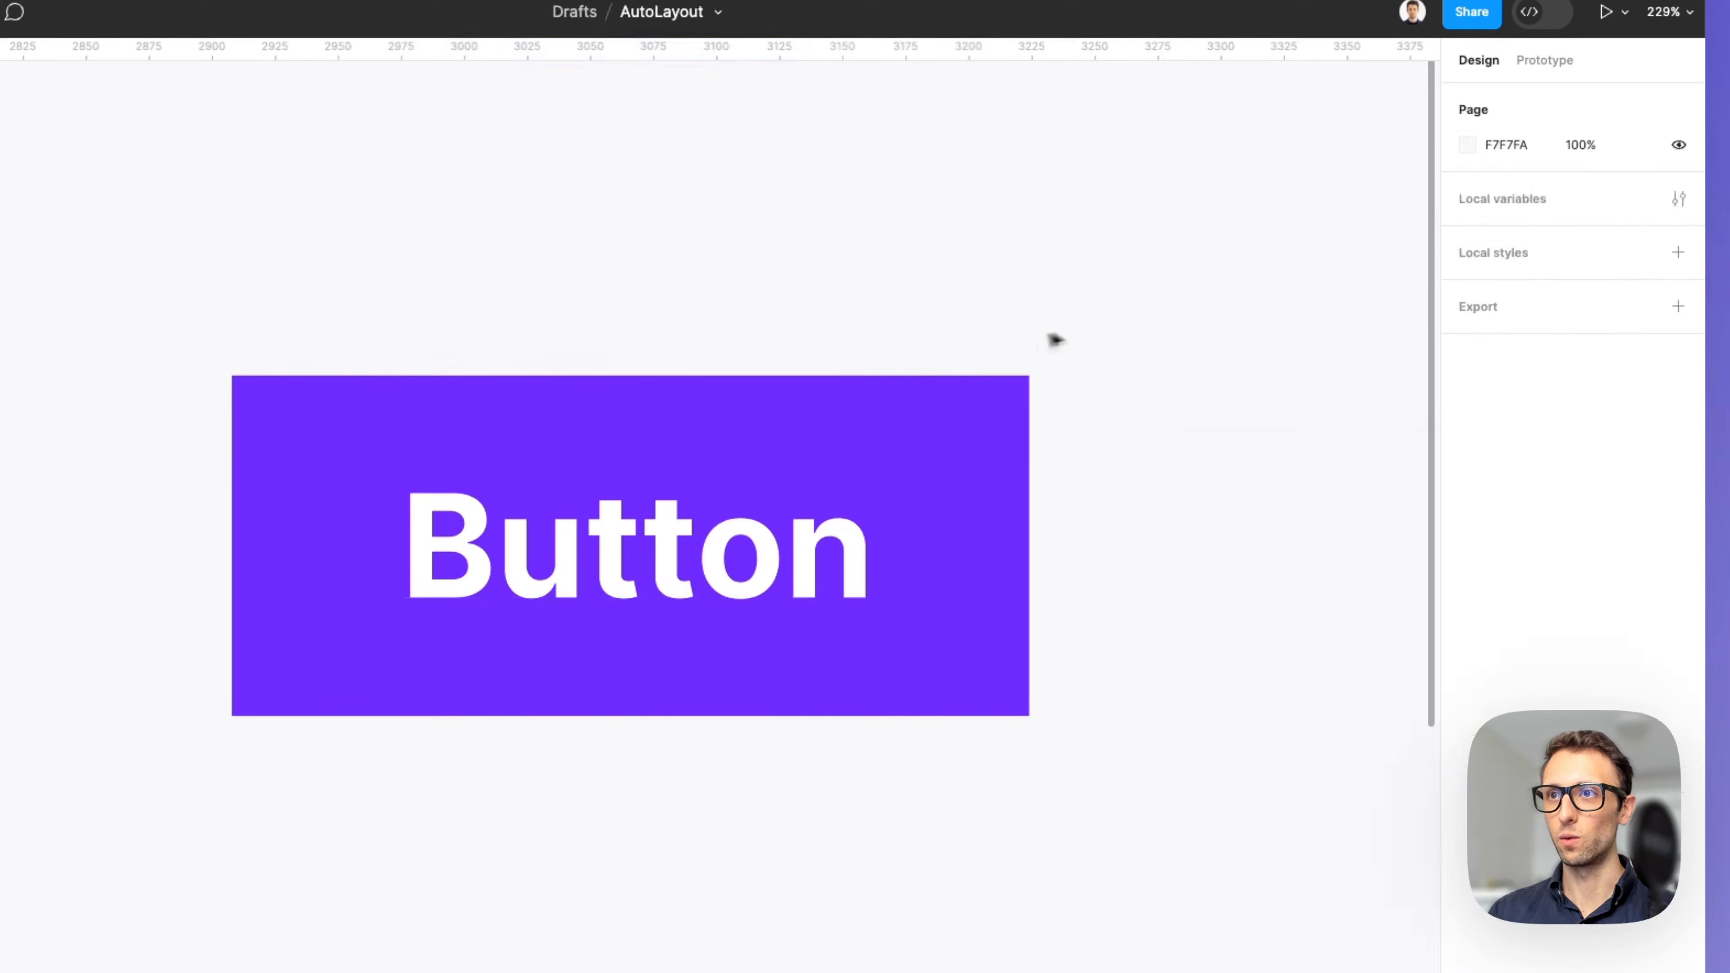
# Round the rectangle's corners with a radius of about 20.
pyautogui.click(973, 425)
pyautogui.moveTo(1566, 221); pyautogui.dragTo(1565, 225)
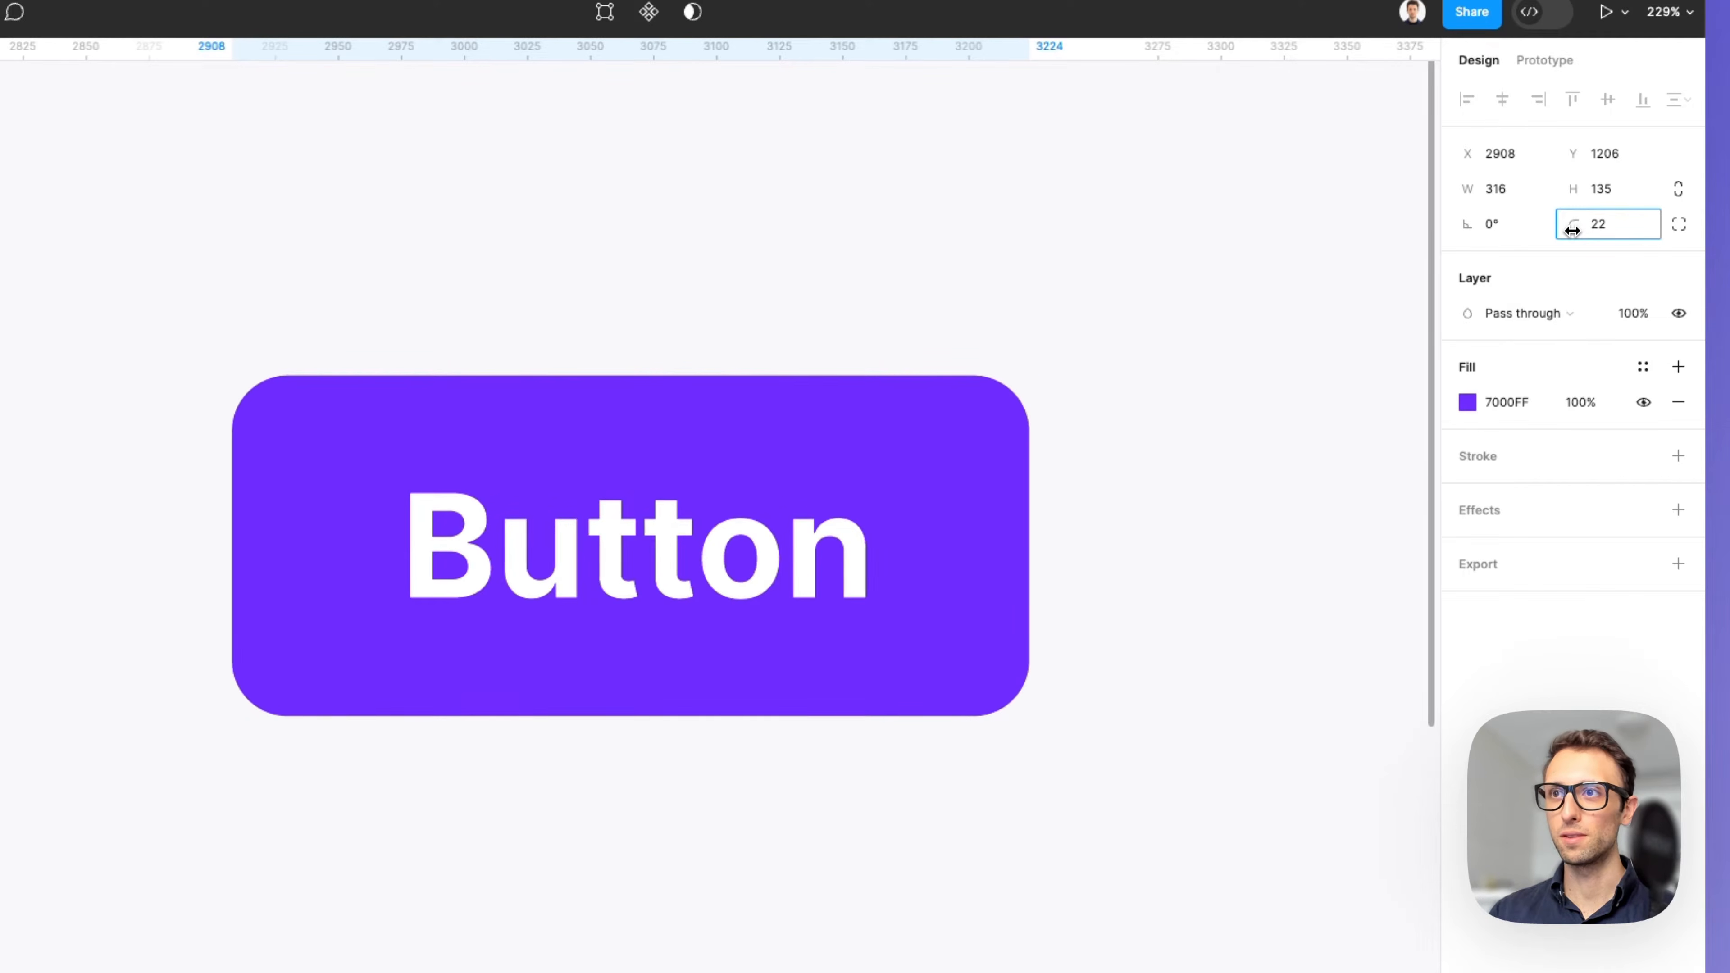
# Select the rectangle and its label together and add auto layout to them.
pyautogui.moveTo(1135, 287); pyautogui.dragTo(475, 731)
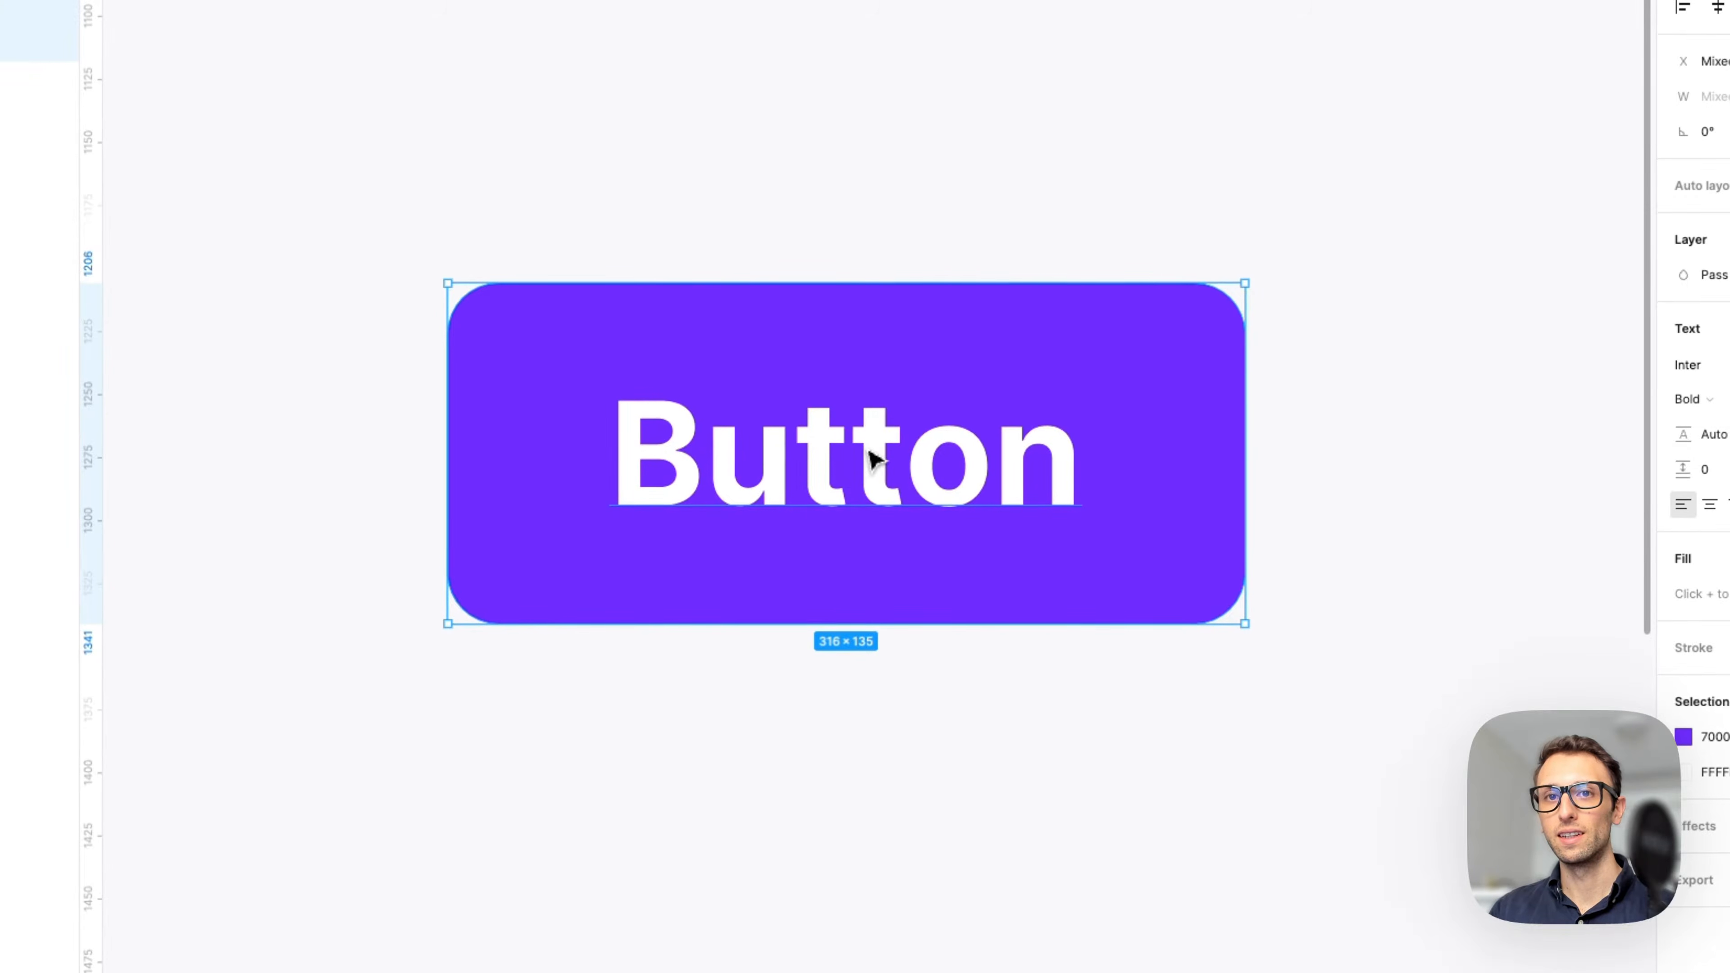
pyautogui.rightClick(888, 414)
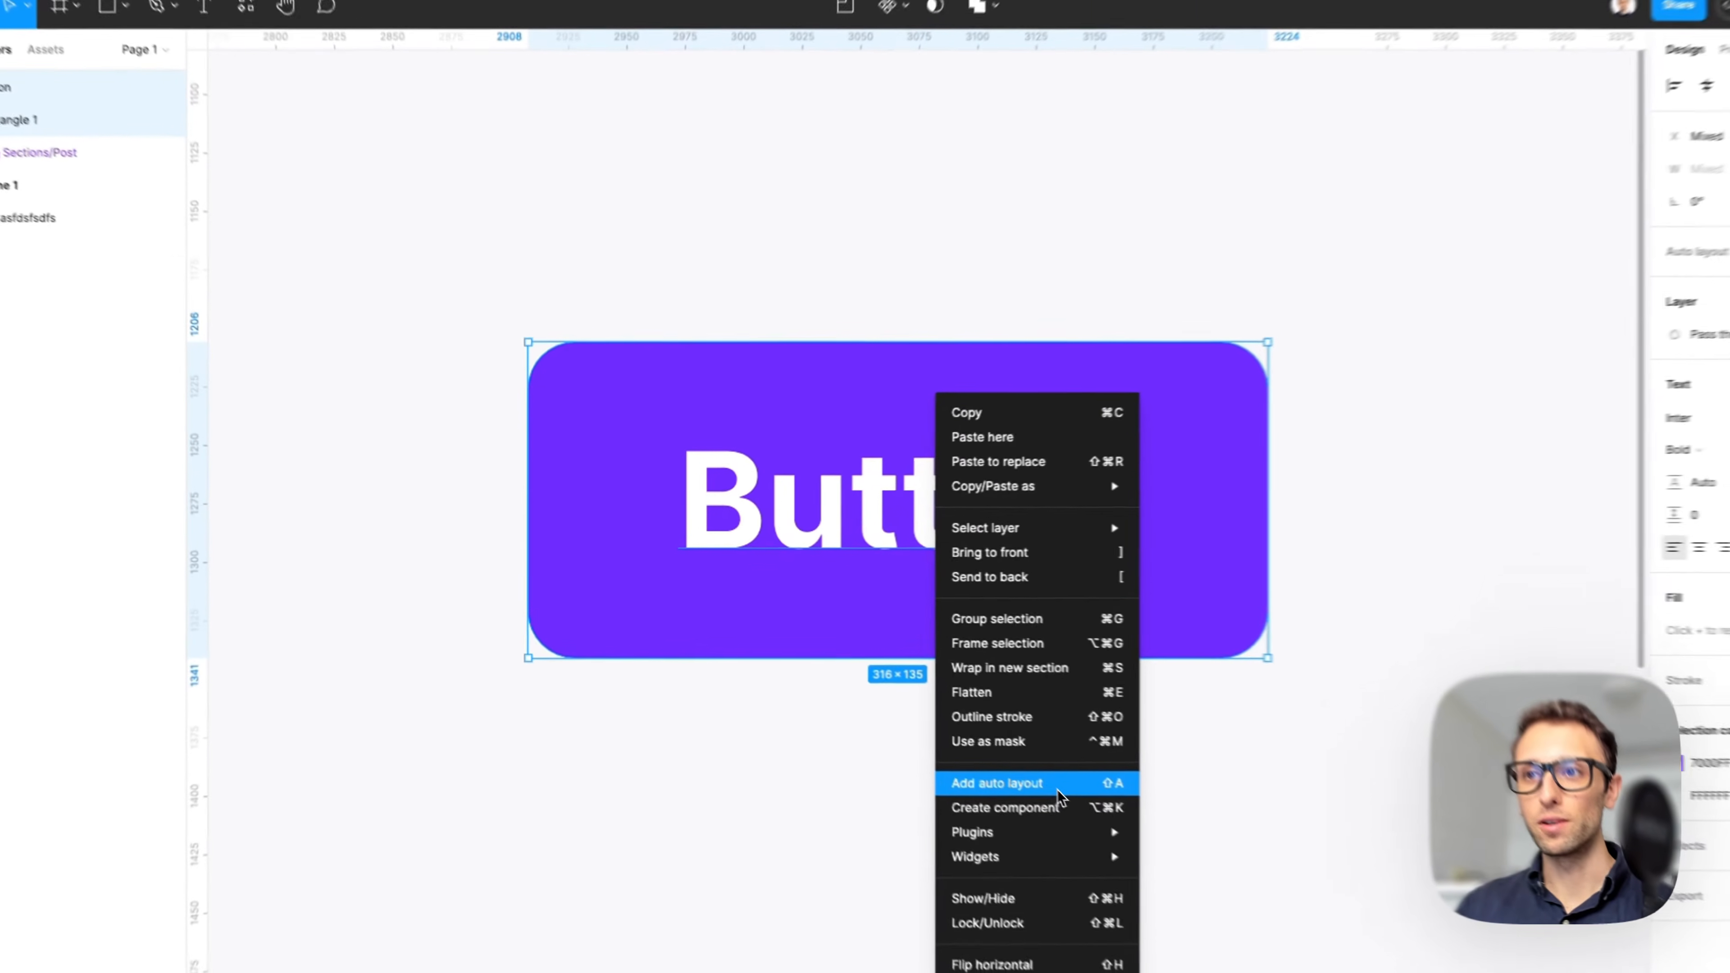
pyautogui.click(1058, 794)
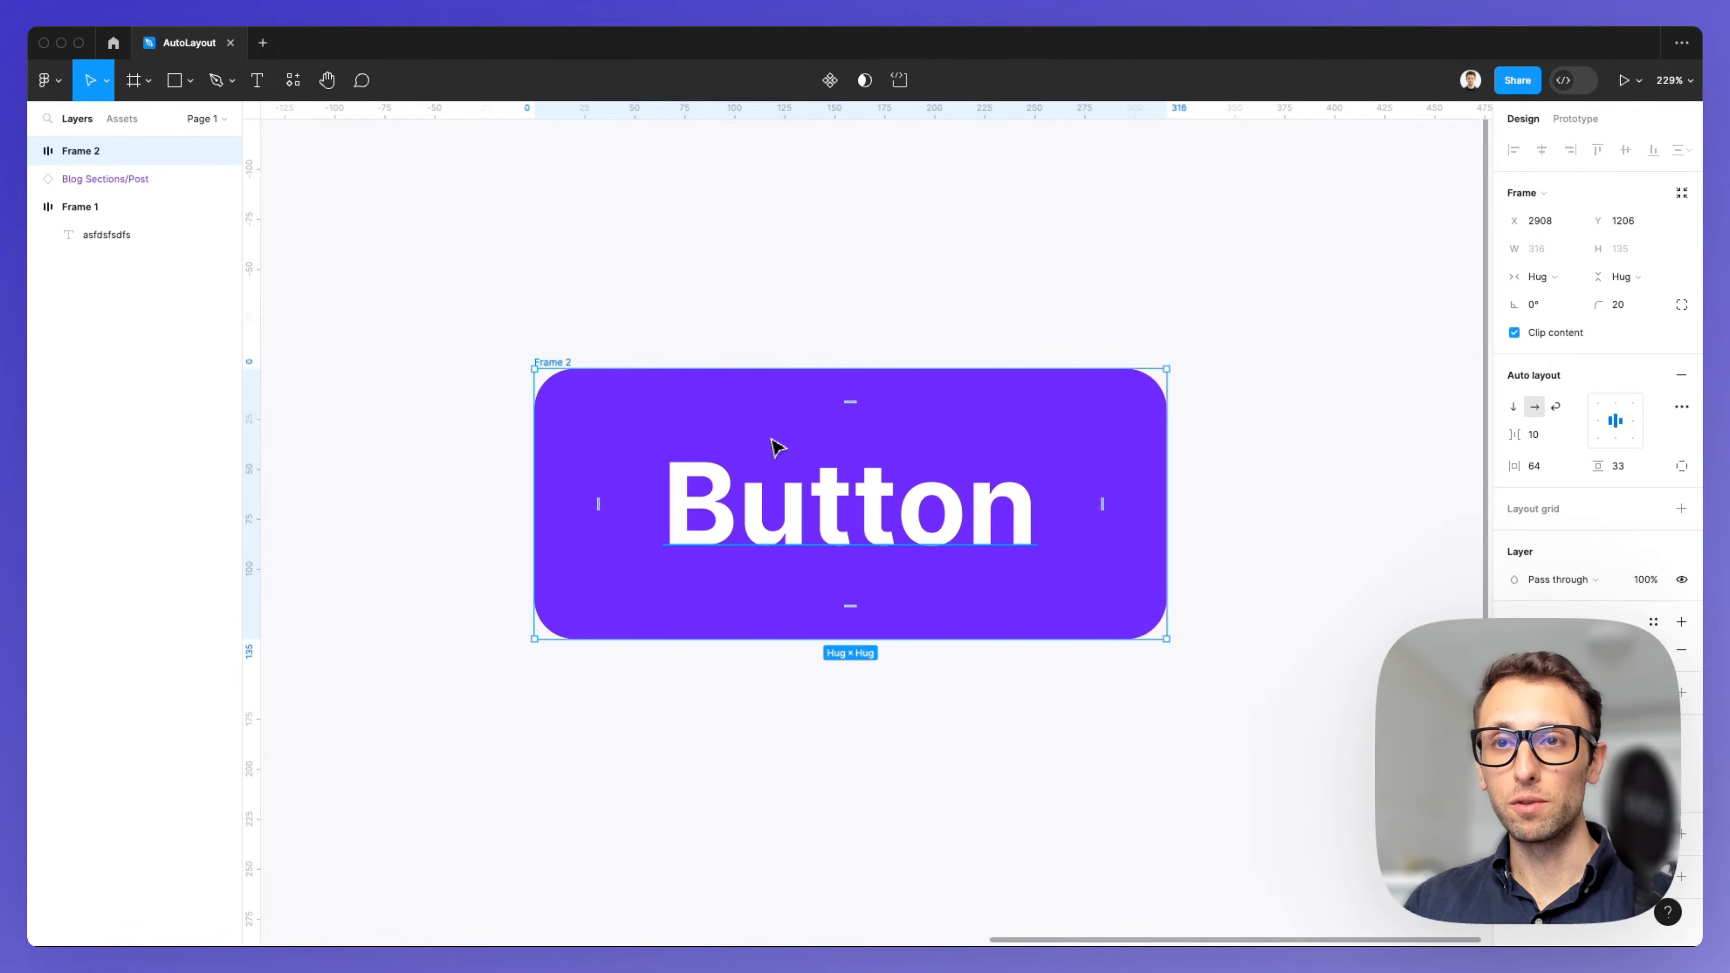
pyautogui.rightClick(775, 443)
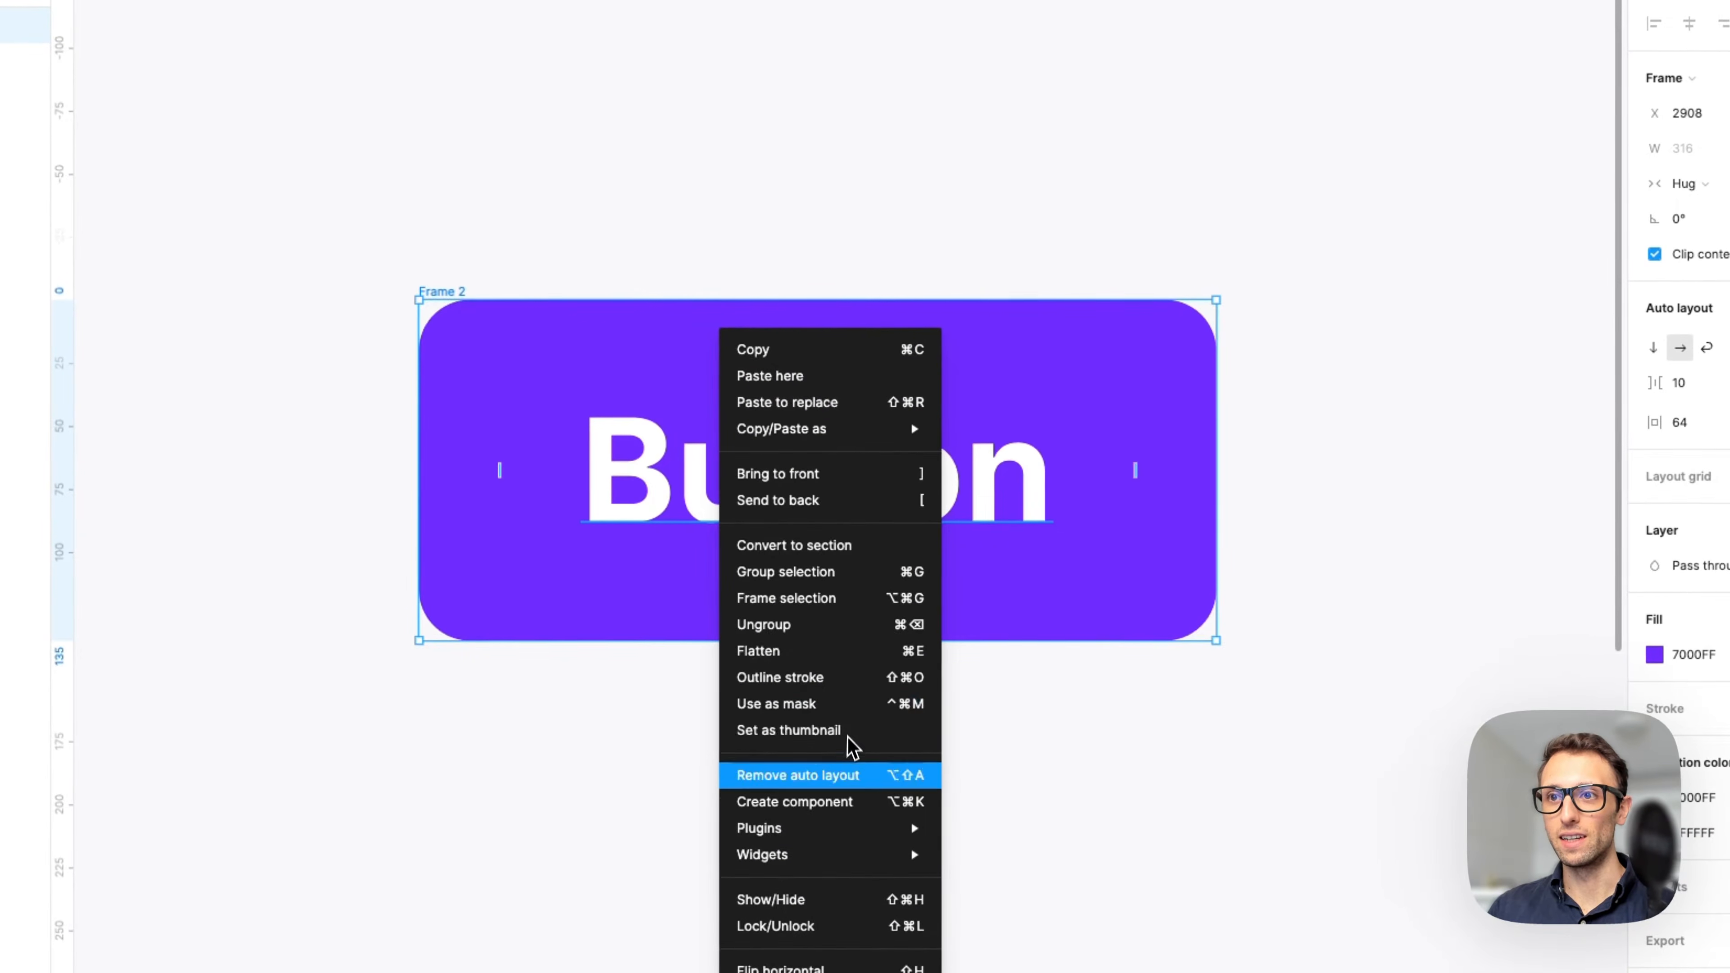
pyautogui.click(1019, 748)
# Draw a second gray rectangle below the button and place a letter A text inside it.
pyautogui.scroll(-3, 994, 729)
pyautogui.scroll(-3, 914, 722)
pyautogui.click(912, 720)
pyautogui.scroll(-5, 916, 726)
pyautogui.press('r')
pyautogui.moveTo(616, 279)
pyautogui.mouseDown()
pyautogui.moveTo(1012, 481)
pyautogui.moveTo(1072, 579)
pyautogui.mouseUp()
pyautogui.press('t')
pyautogui.click(839, 417)
pyautogui.write('A')
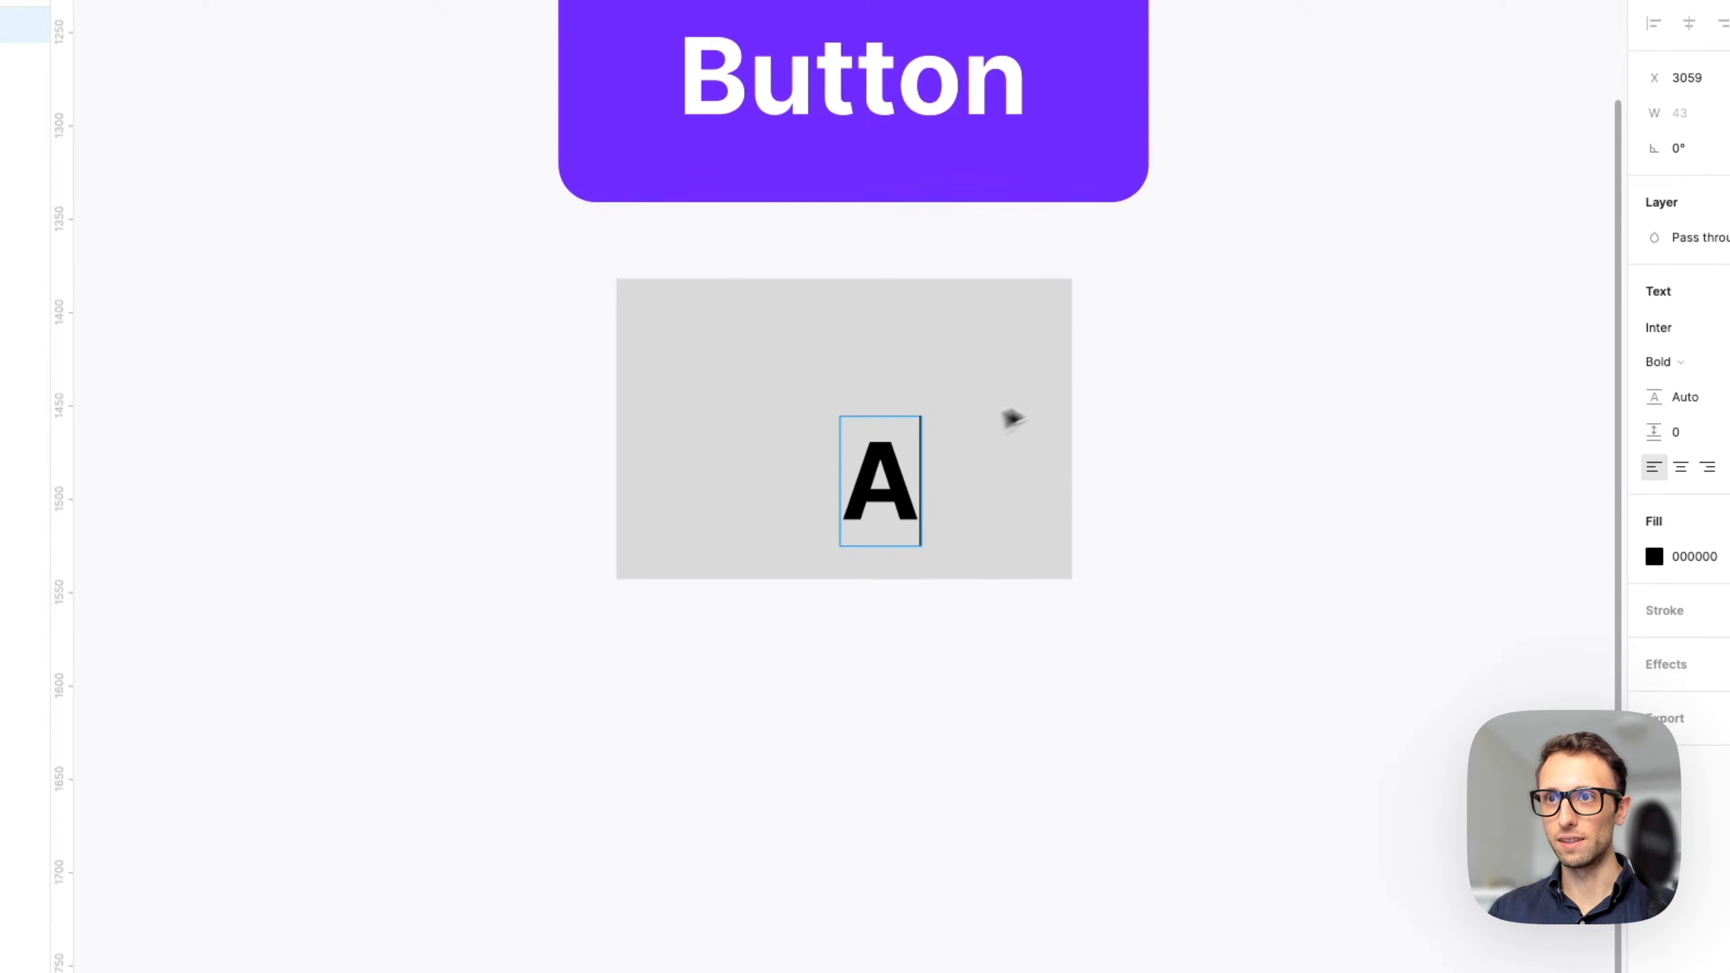
pyautogui.press('Escape')
pyautogui.moveTo(1192, 337); pyautogui.dragTo(734, 635)
pyautogui.click(888, 471)
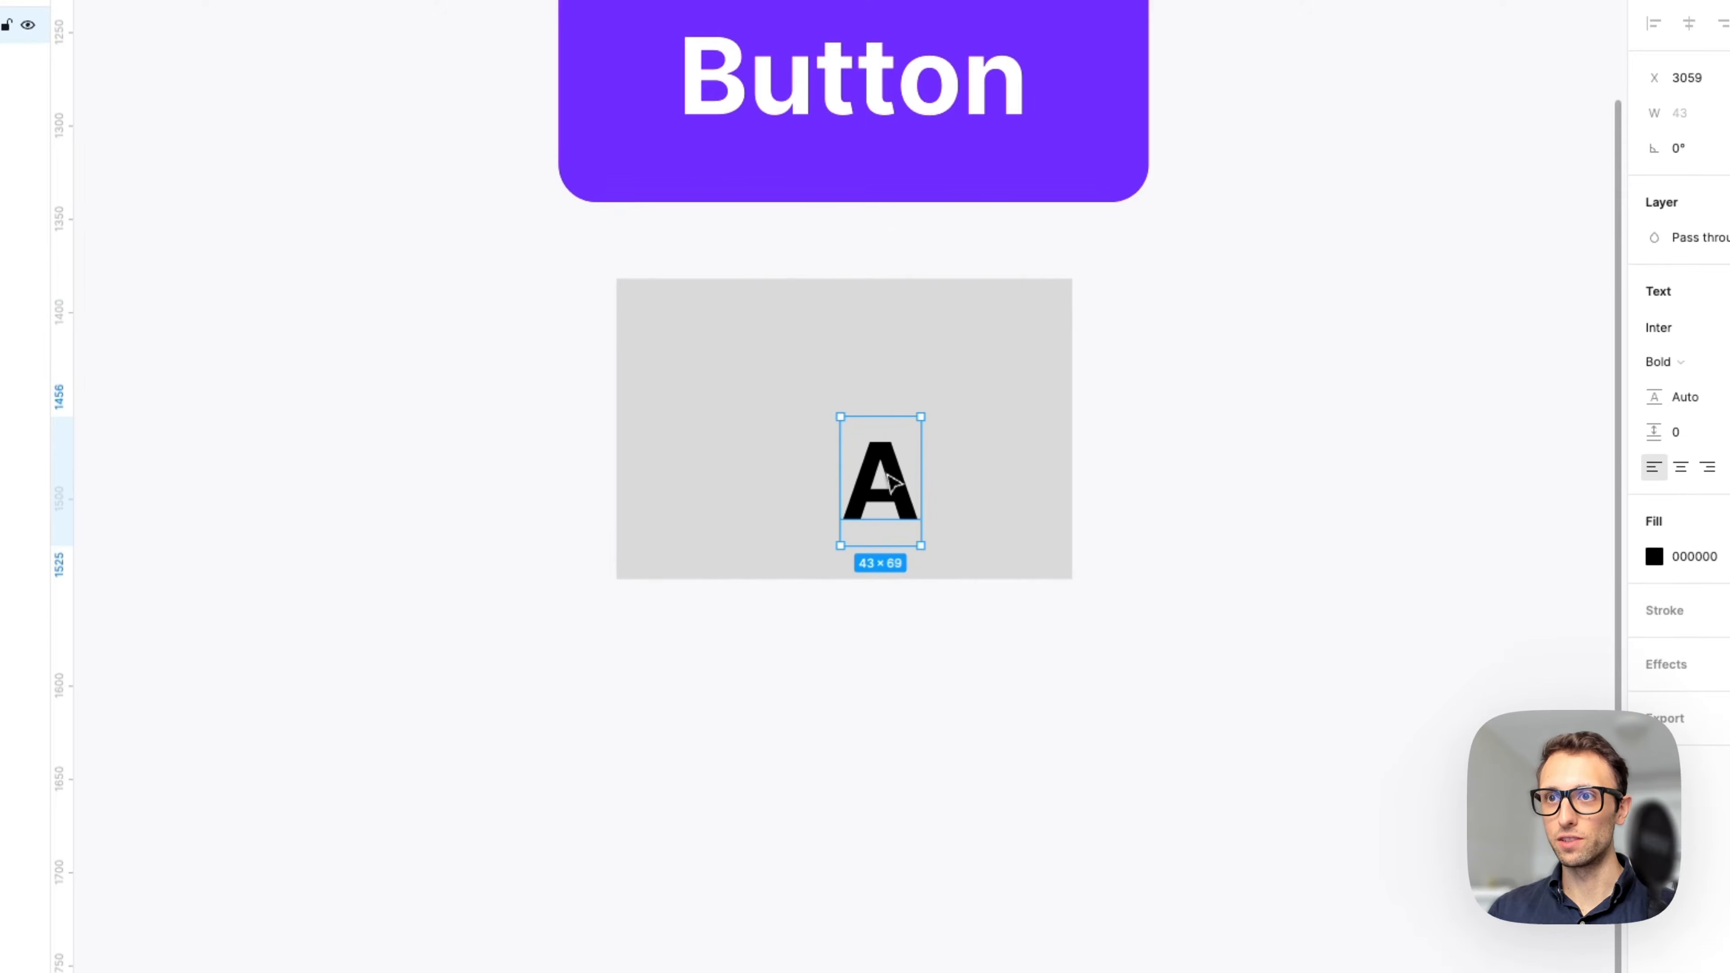
pyautogui.moveTo(888, 470); pyautogui.dragTo(860, 427)
# Delete the second rectangle and its letter A.
pyautogui.moveTo(1154, 358); pyautogui.dragTo(705, 521)
pyautogui.scroll(3, 915, 412)
pyautogui.rightClick(831, 355)
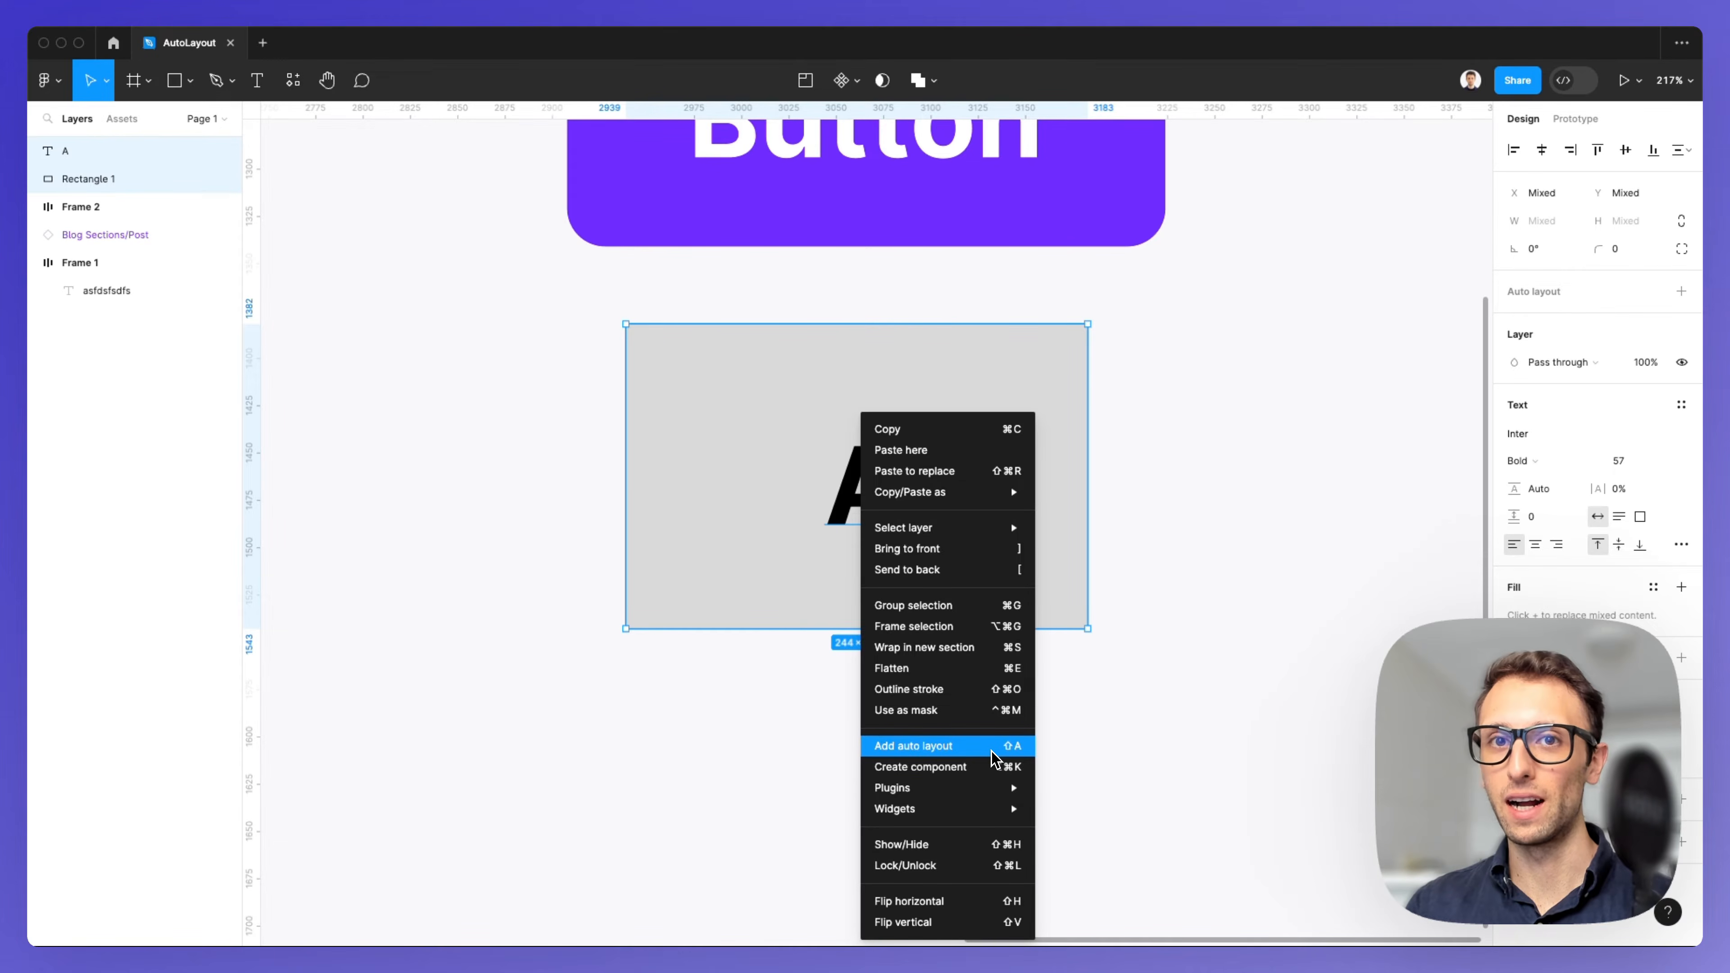
pyautogui.click(559, 532)
pyautogui.moveTo(560, 414); pyautogui.dragTo(1119, 618)
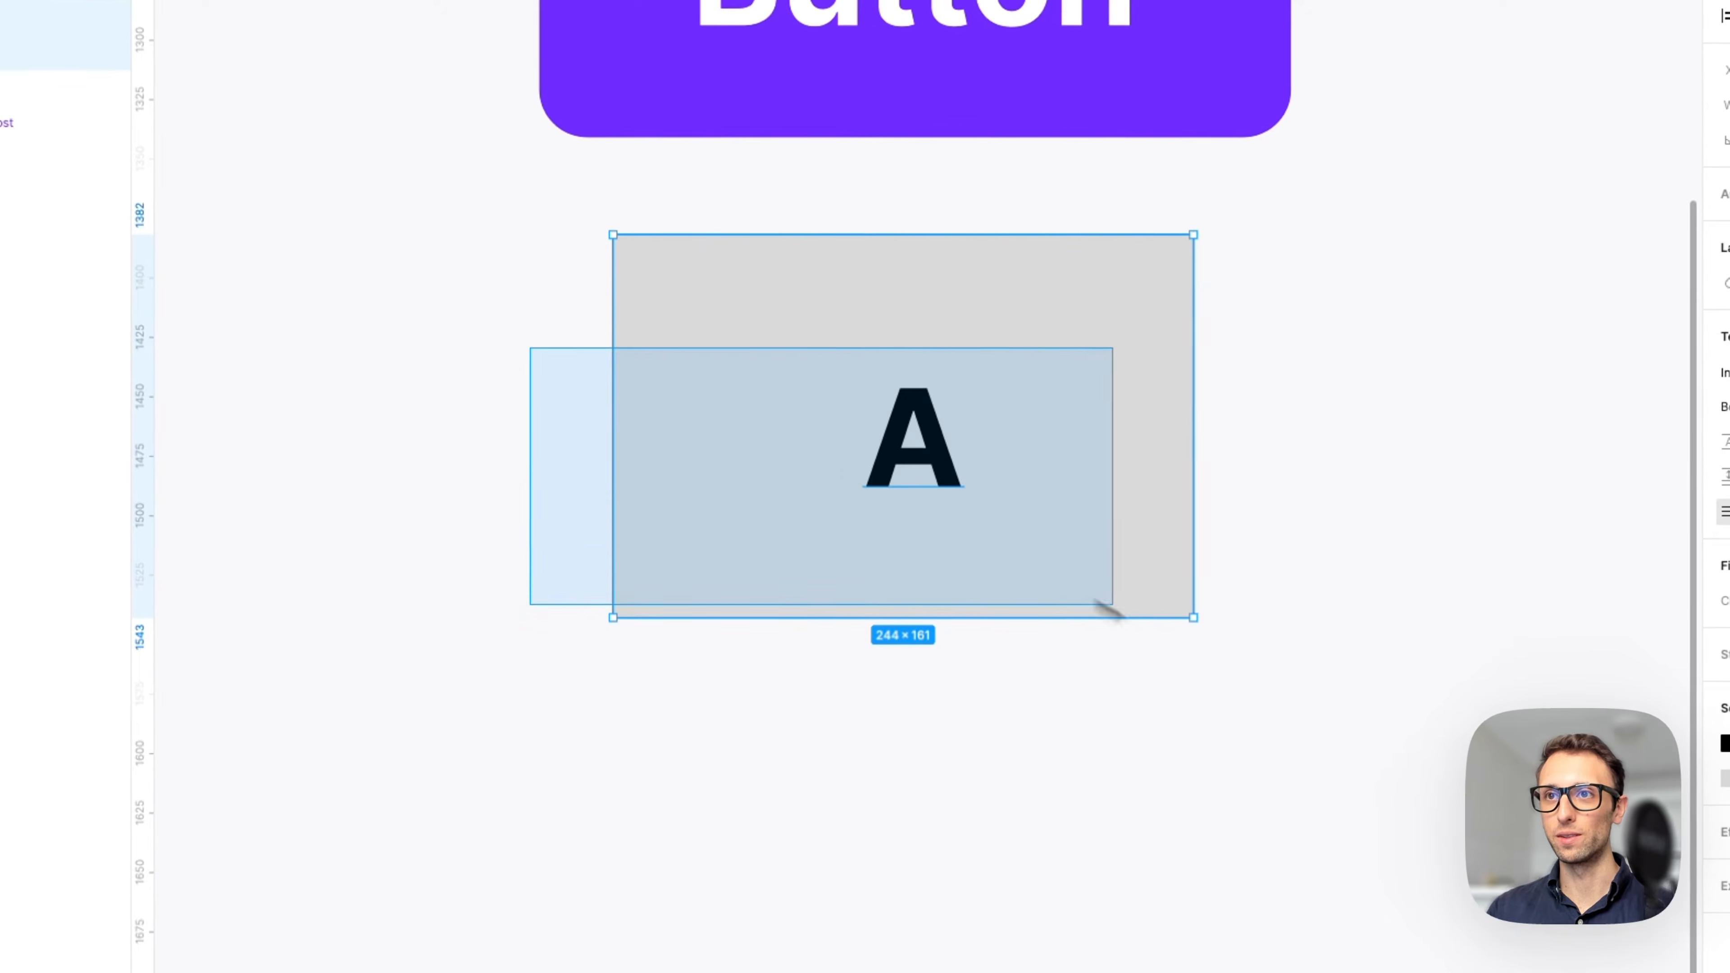
pyautogui.press('Delete')
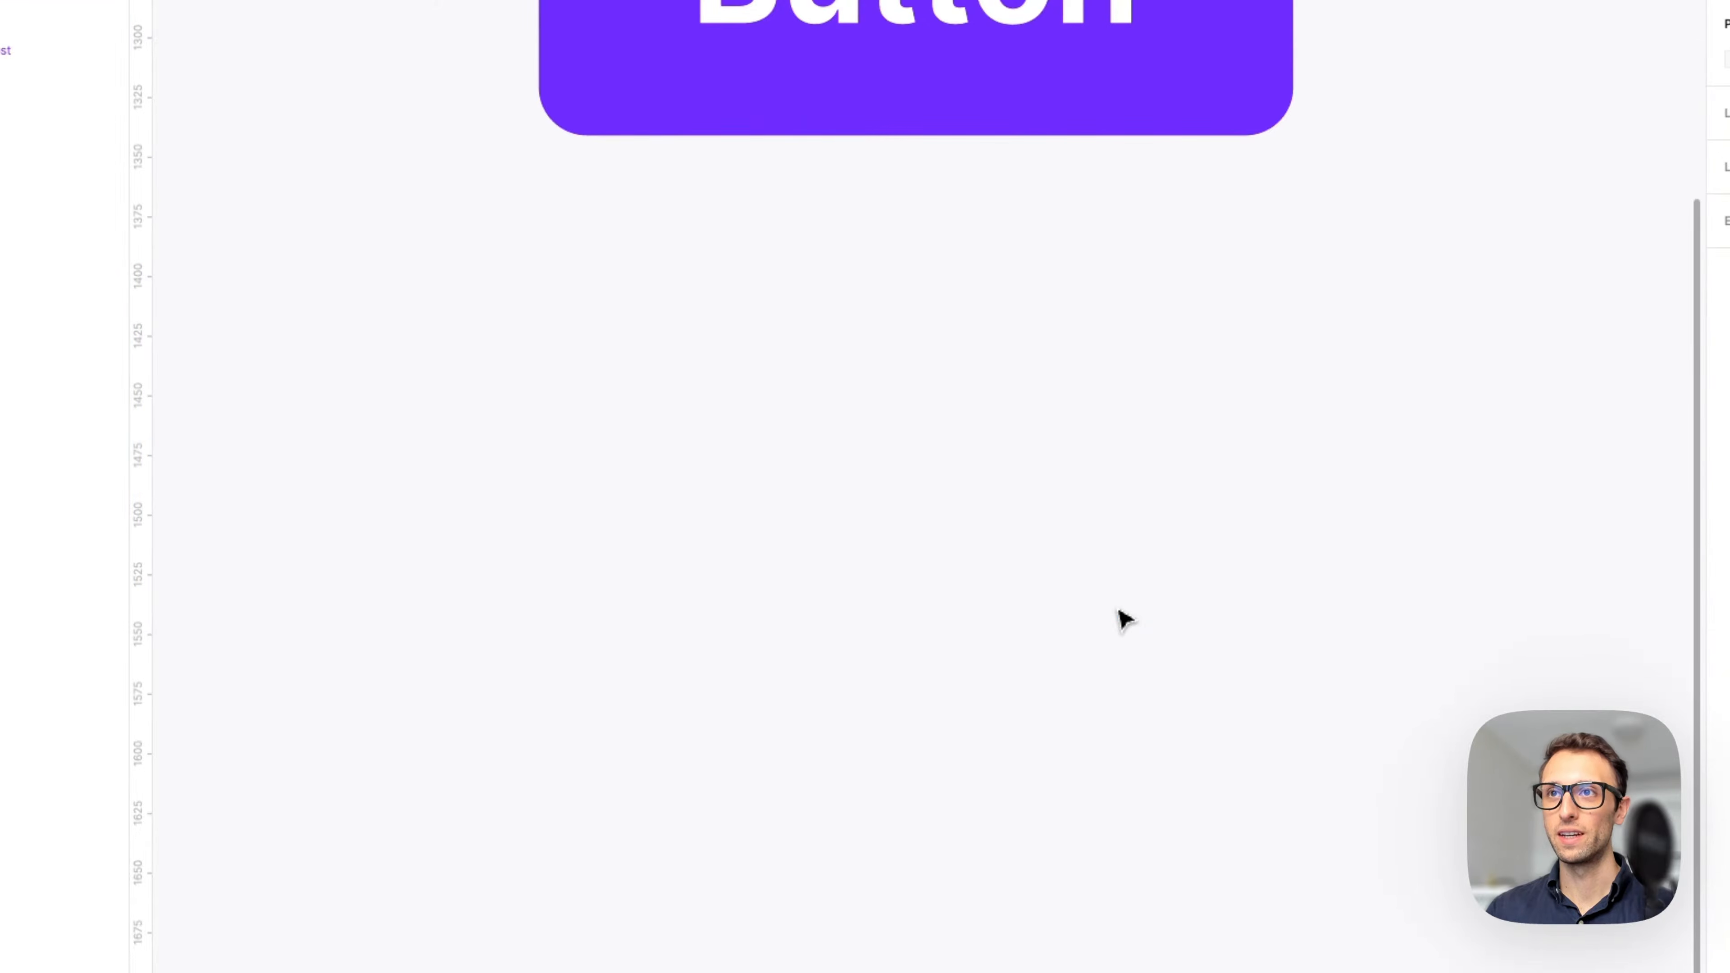
# Select the button frame and inspect its auto layout settings.
pyautogui.scroll(5, 1122, 618)
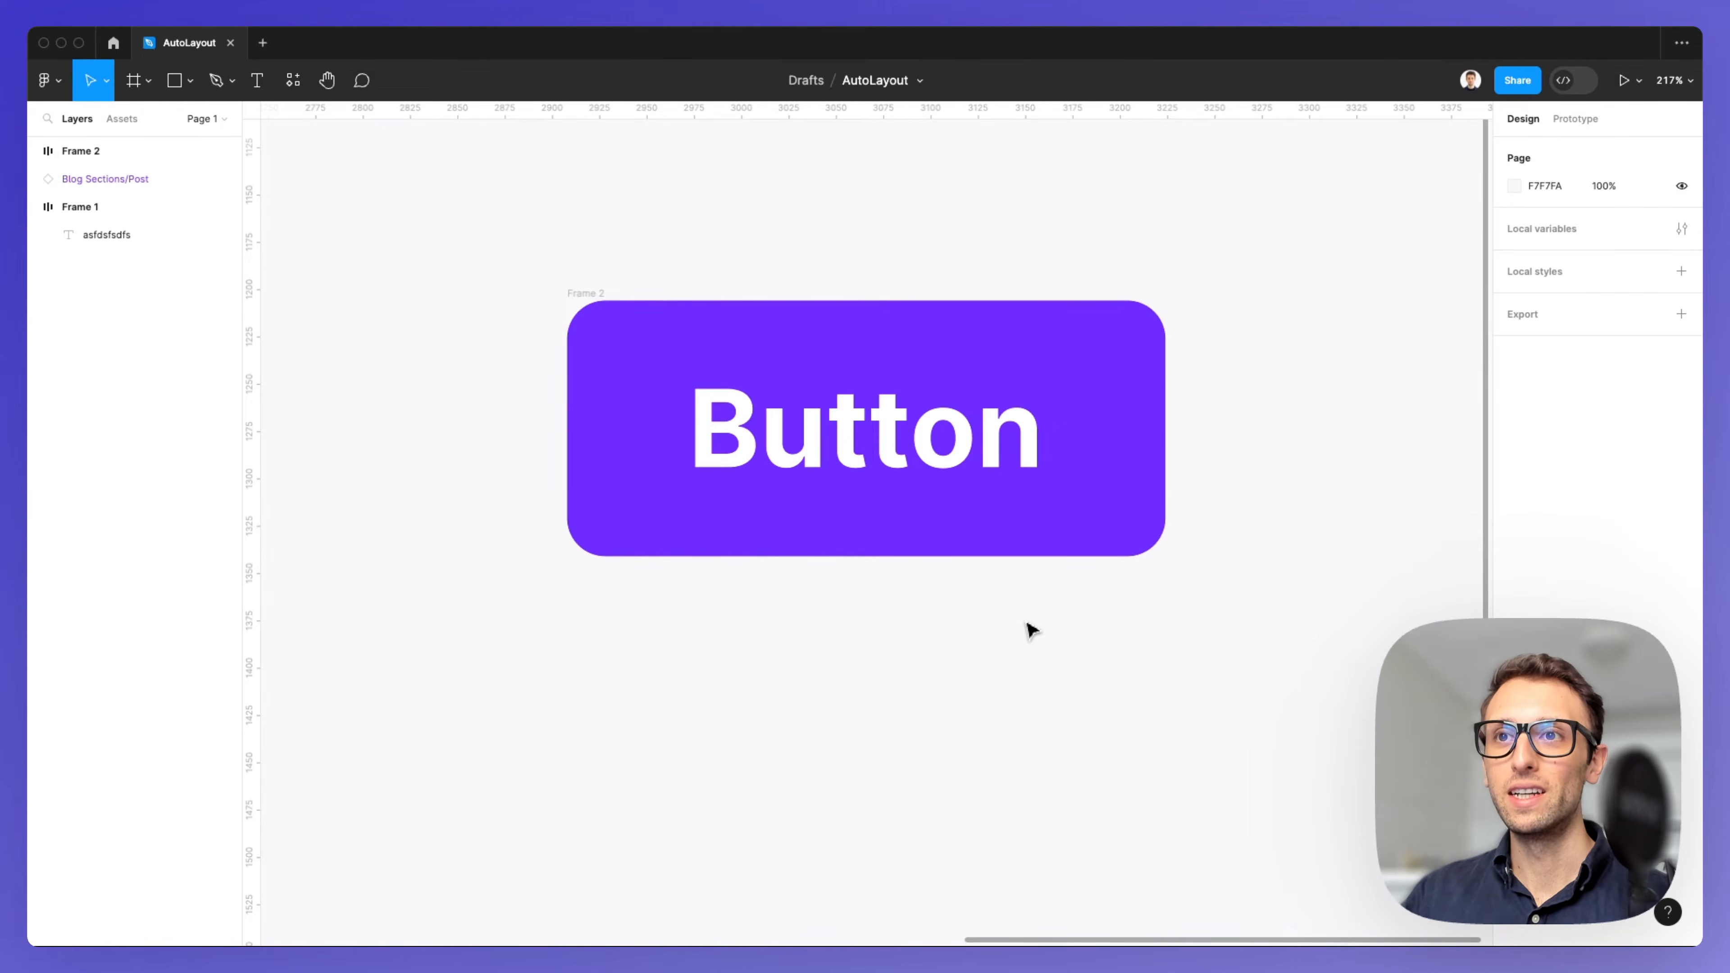
pyautogui.scroll(-1, 1027, 624)
pyautogui.click(941, 459)
pyautogui.click(1184, 339)
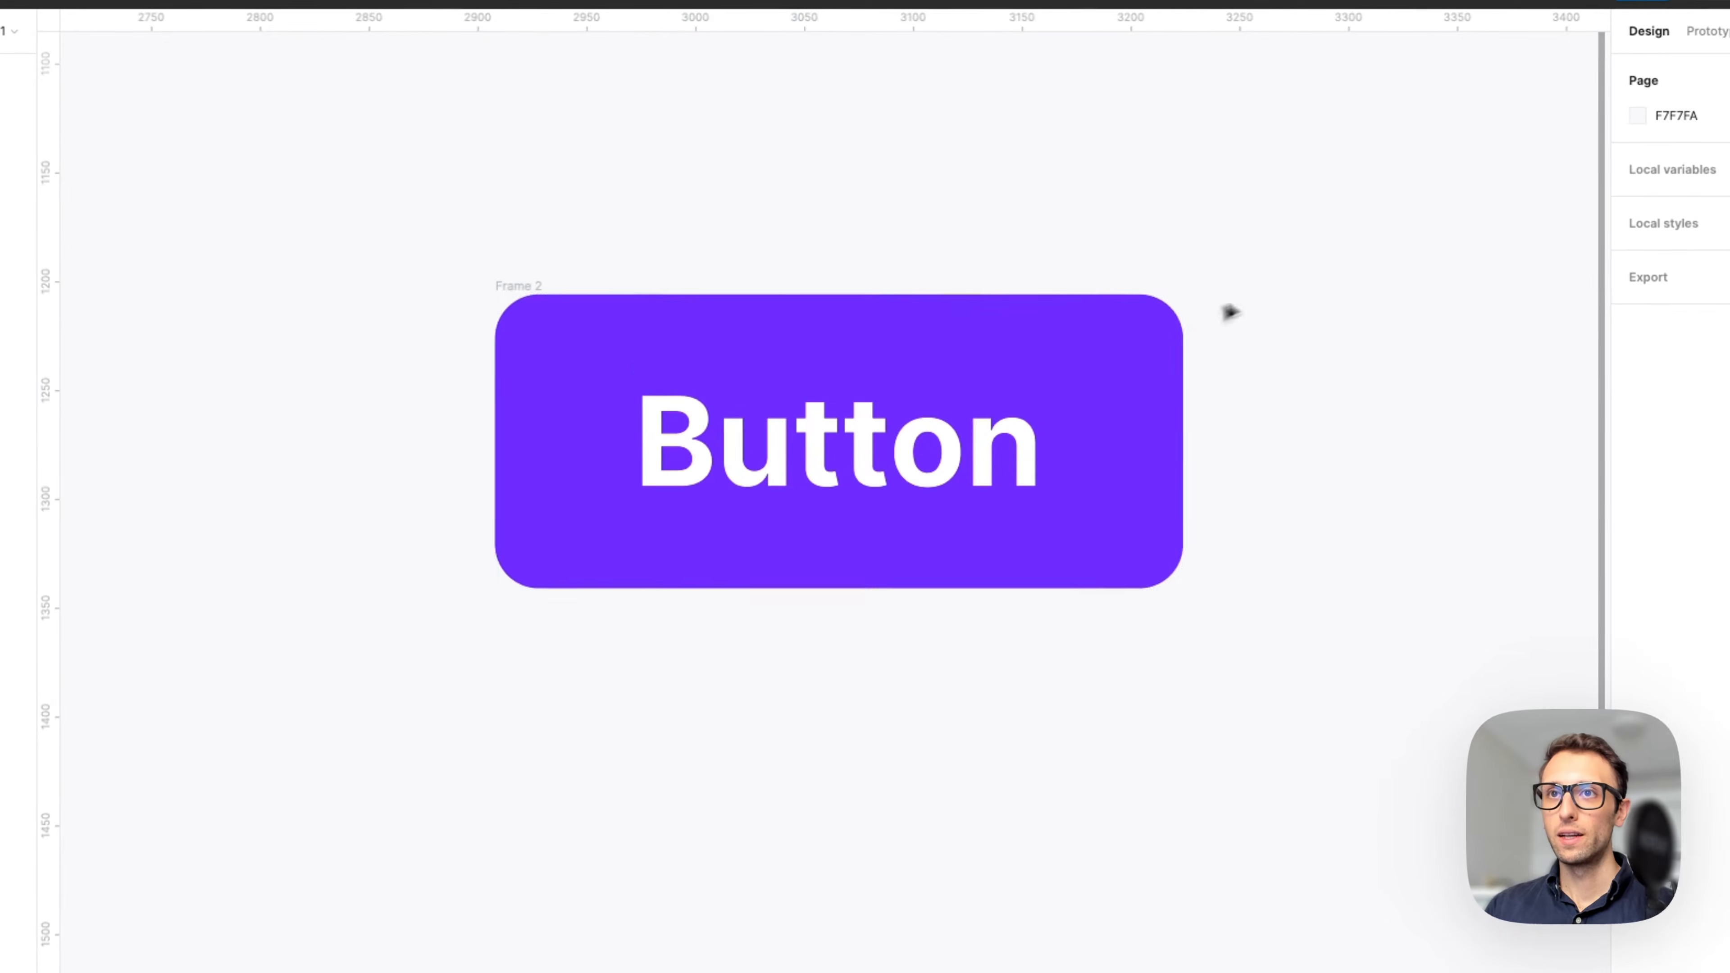
pyautogui.click(617, 313)
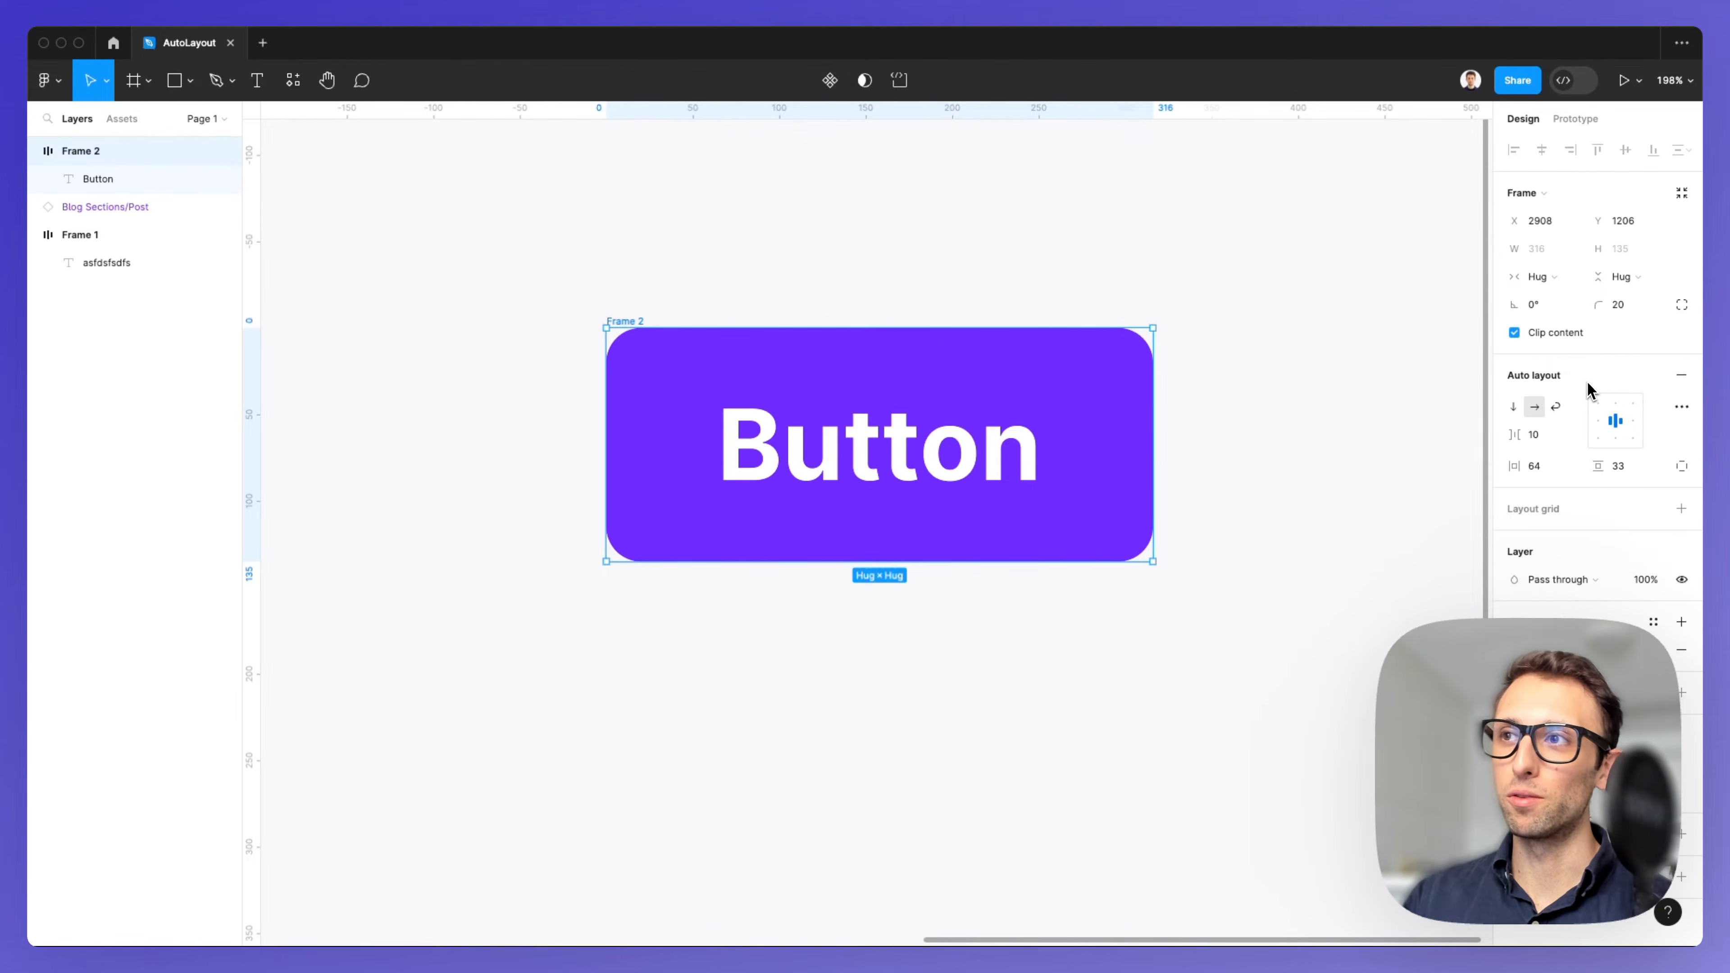
pyautogui.click(1513, 409)
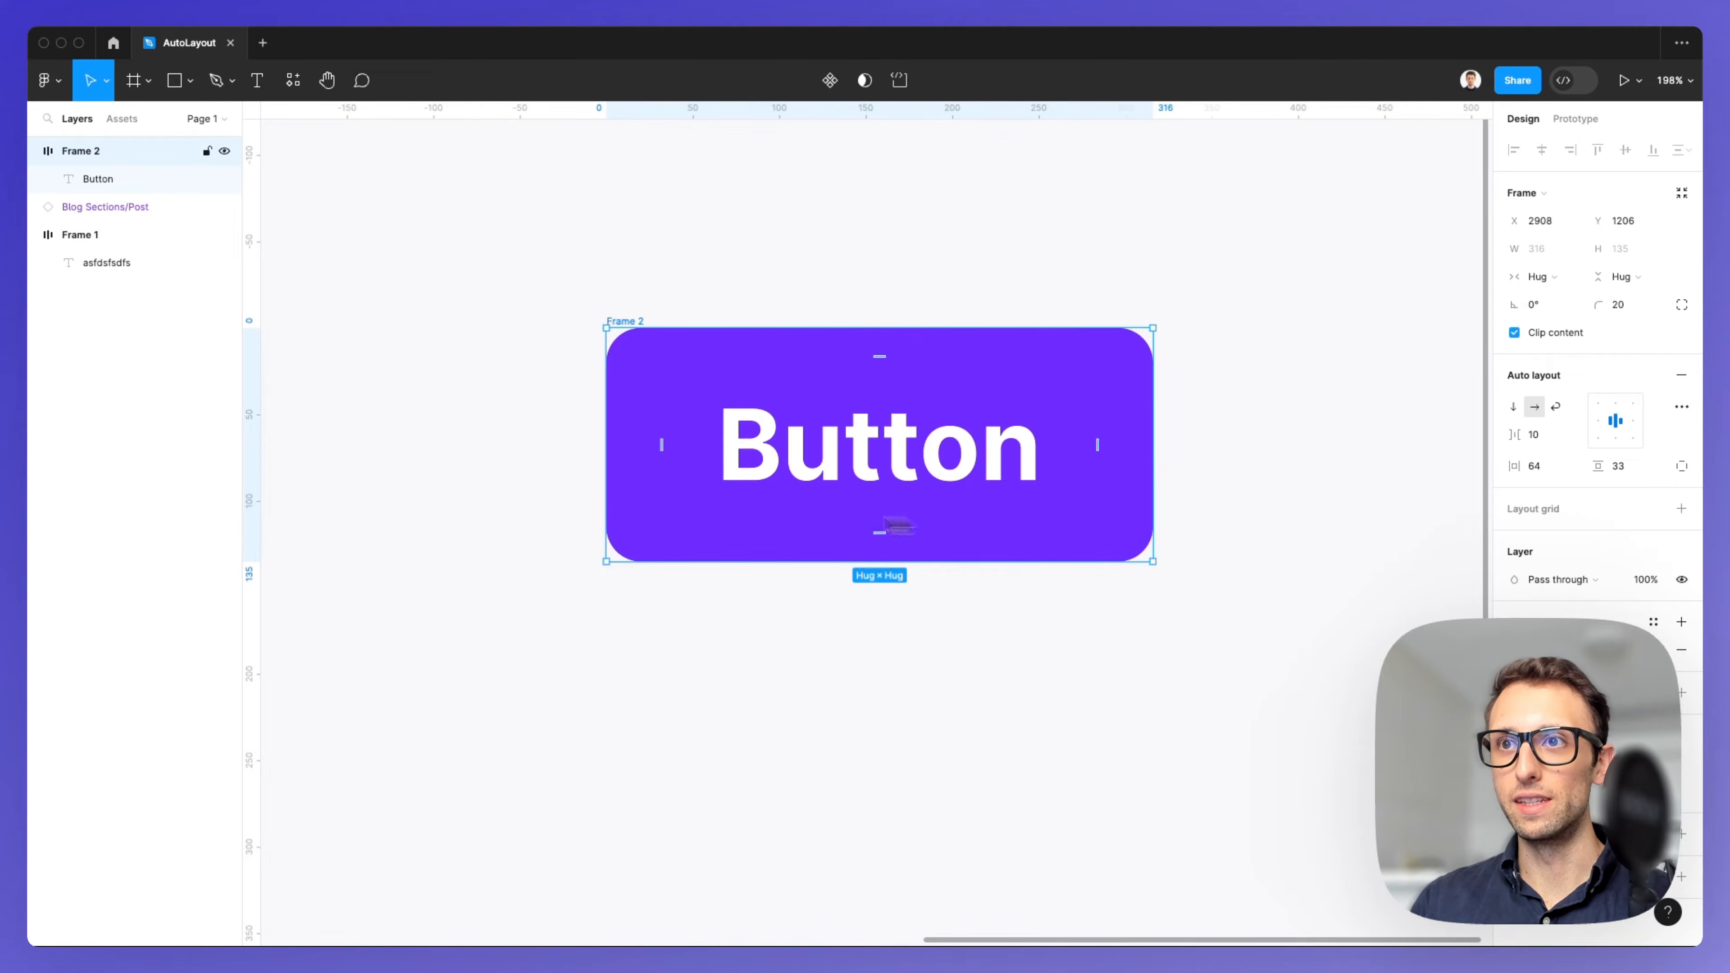
# Paste three copies of the Button label into the frame and switch its auto layout to vertical.
pyautogui.click(1030, 467)
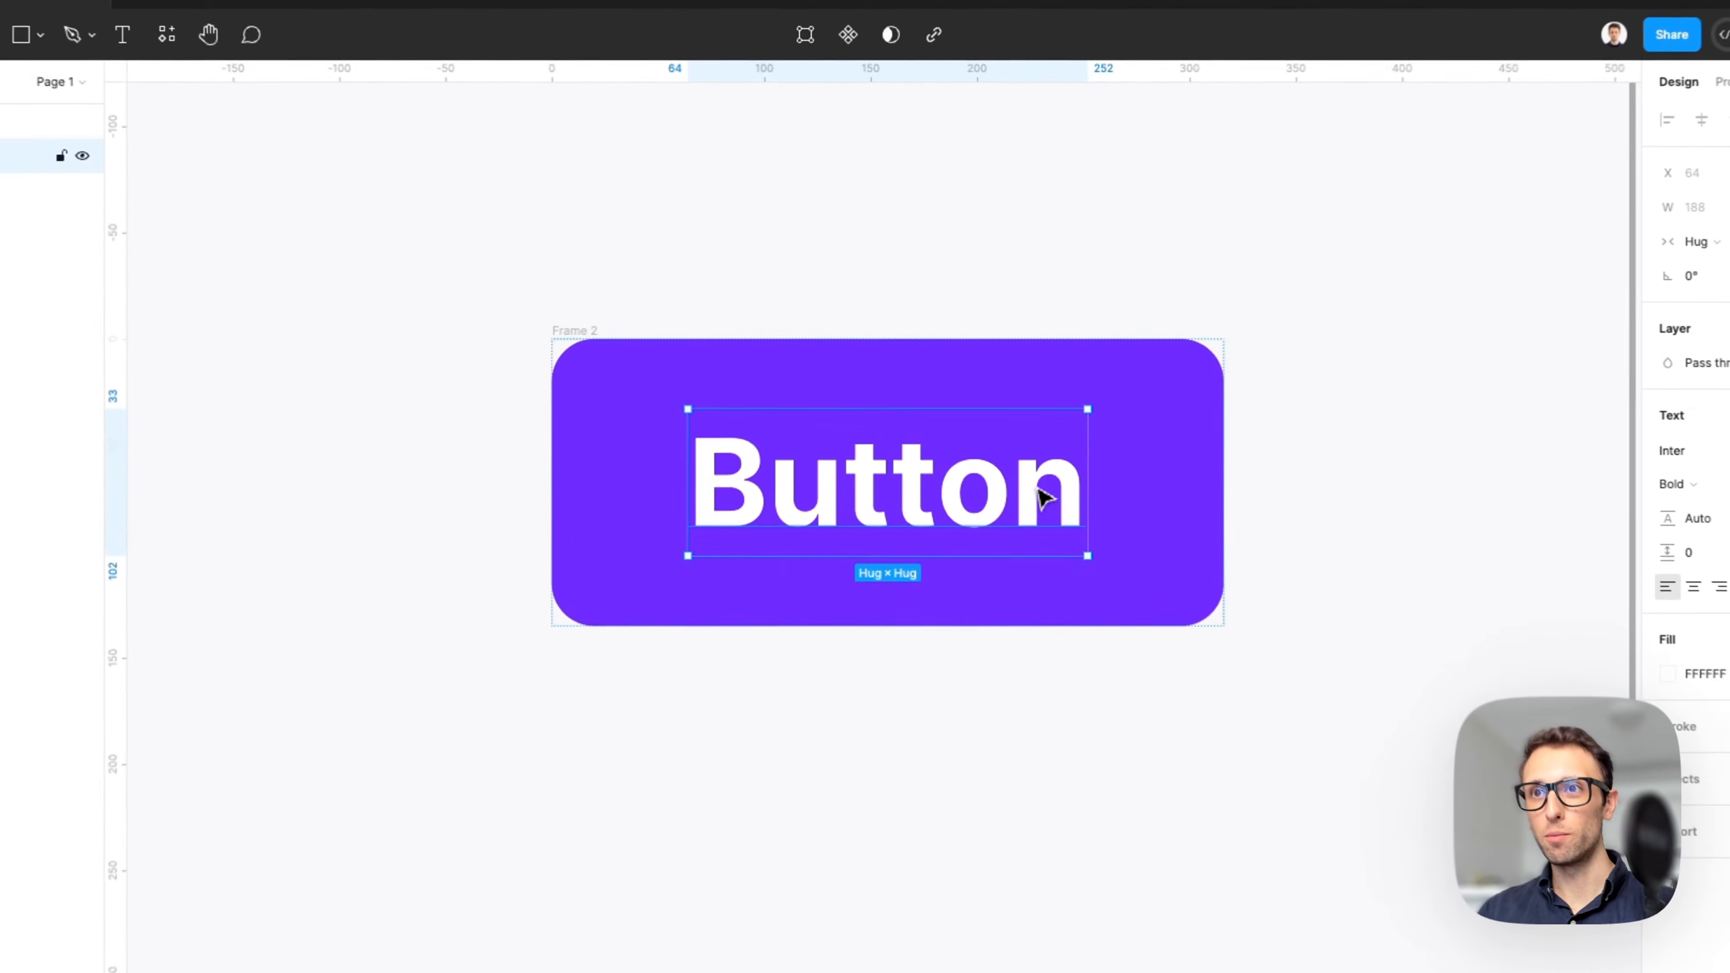
pyautogui.press('super+c')
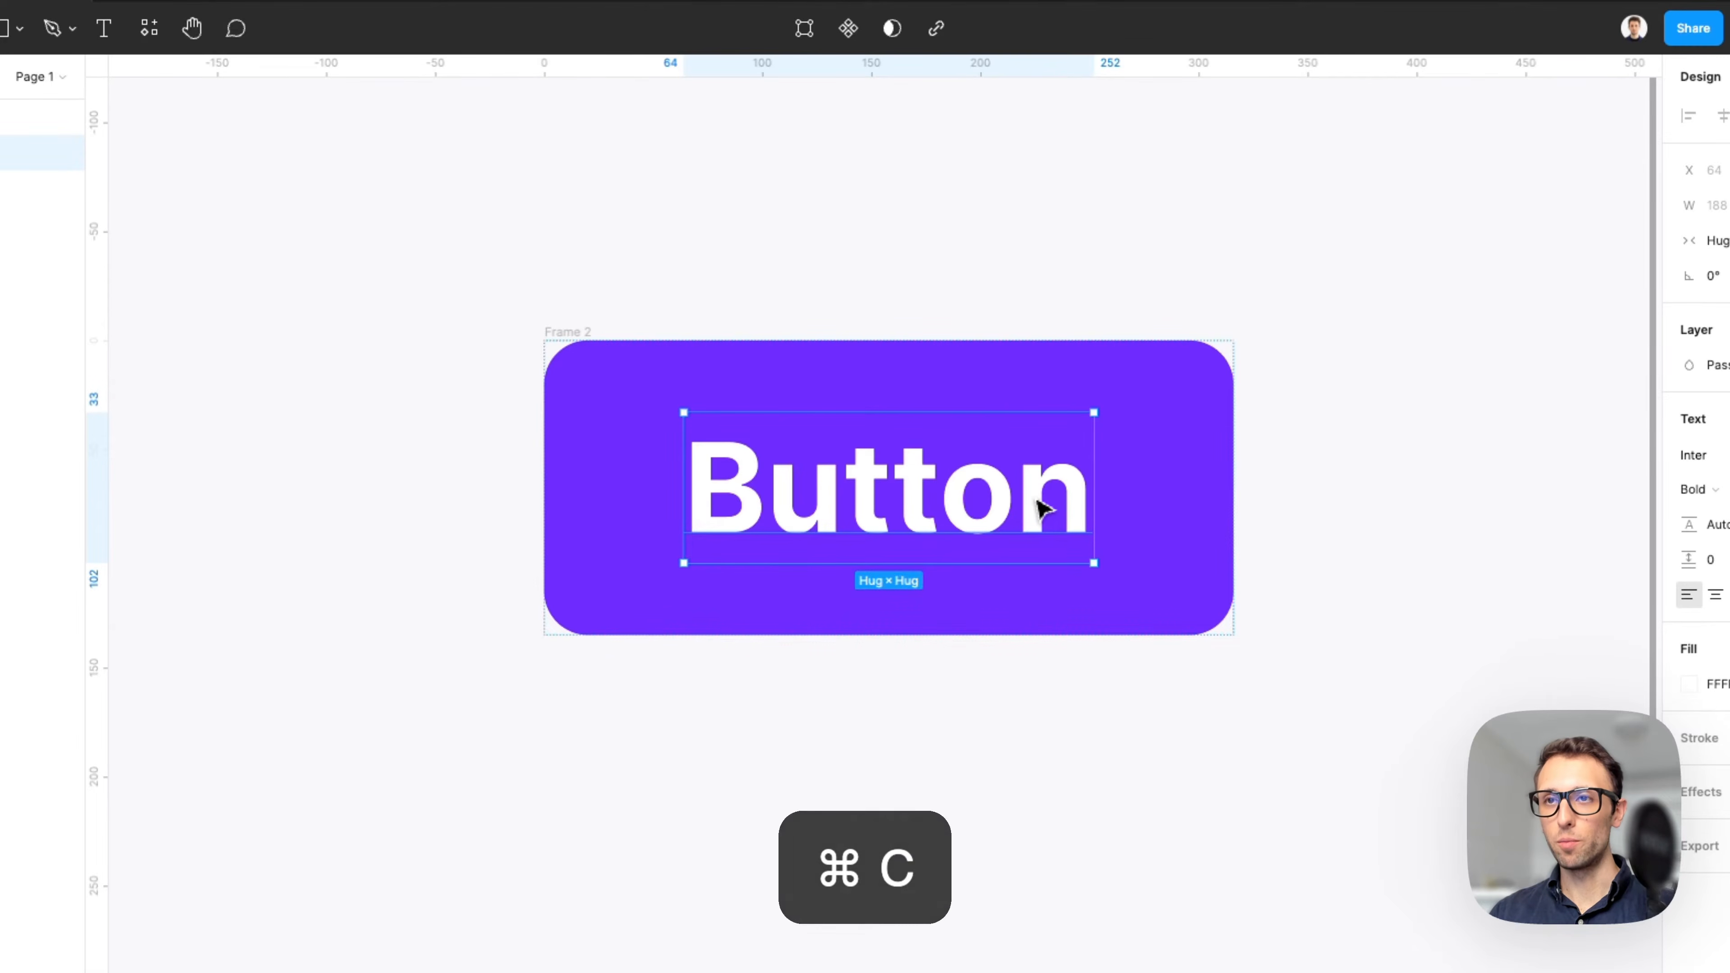
pyautogui.press('super+v')
pyautogui.press('super+v')
pyautogui.press('super+v')
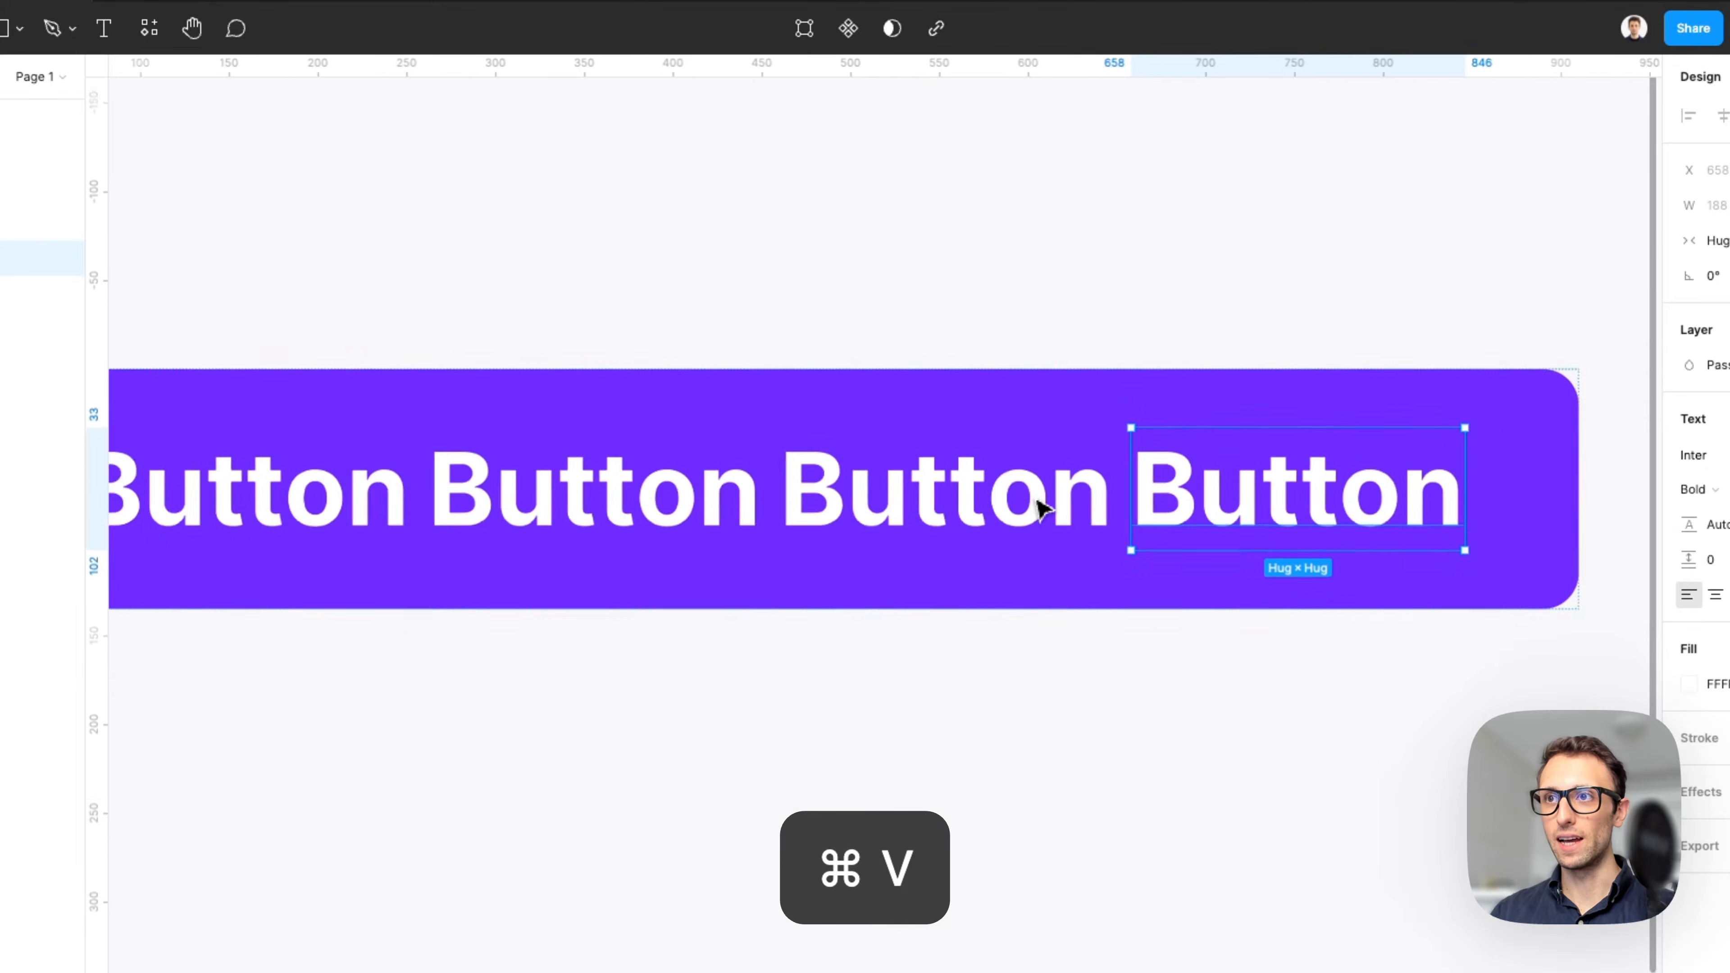
pyautogui.click(450, 423)
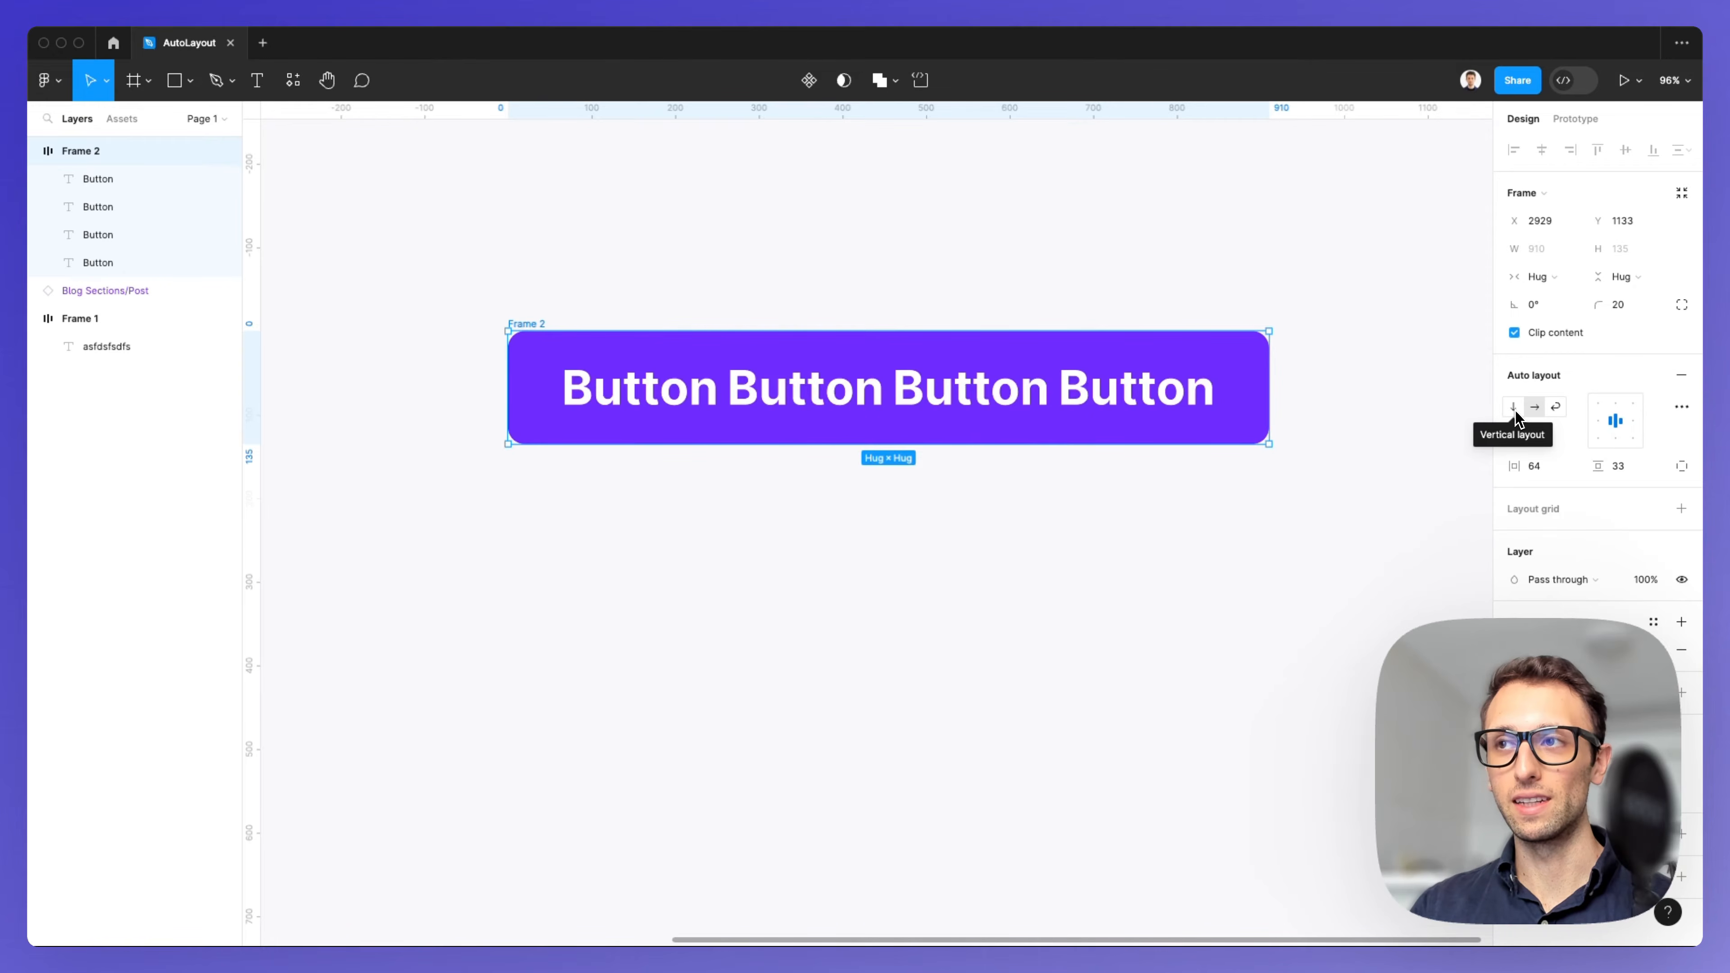
pyautogui.click(1513, 409)
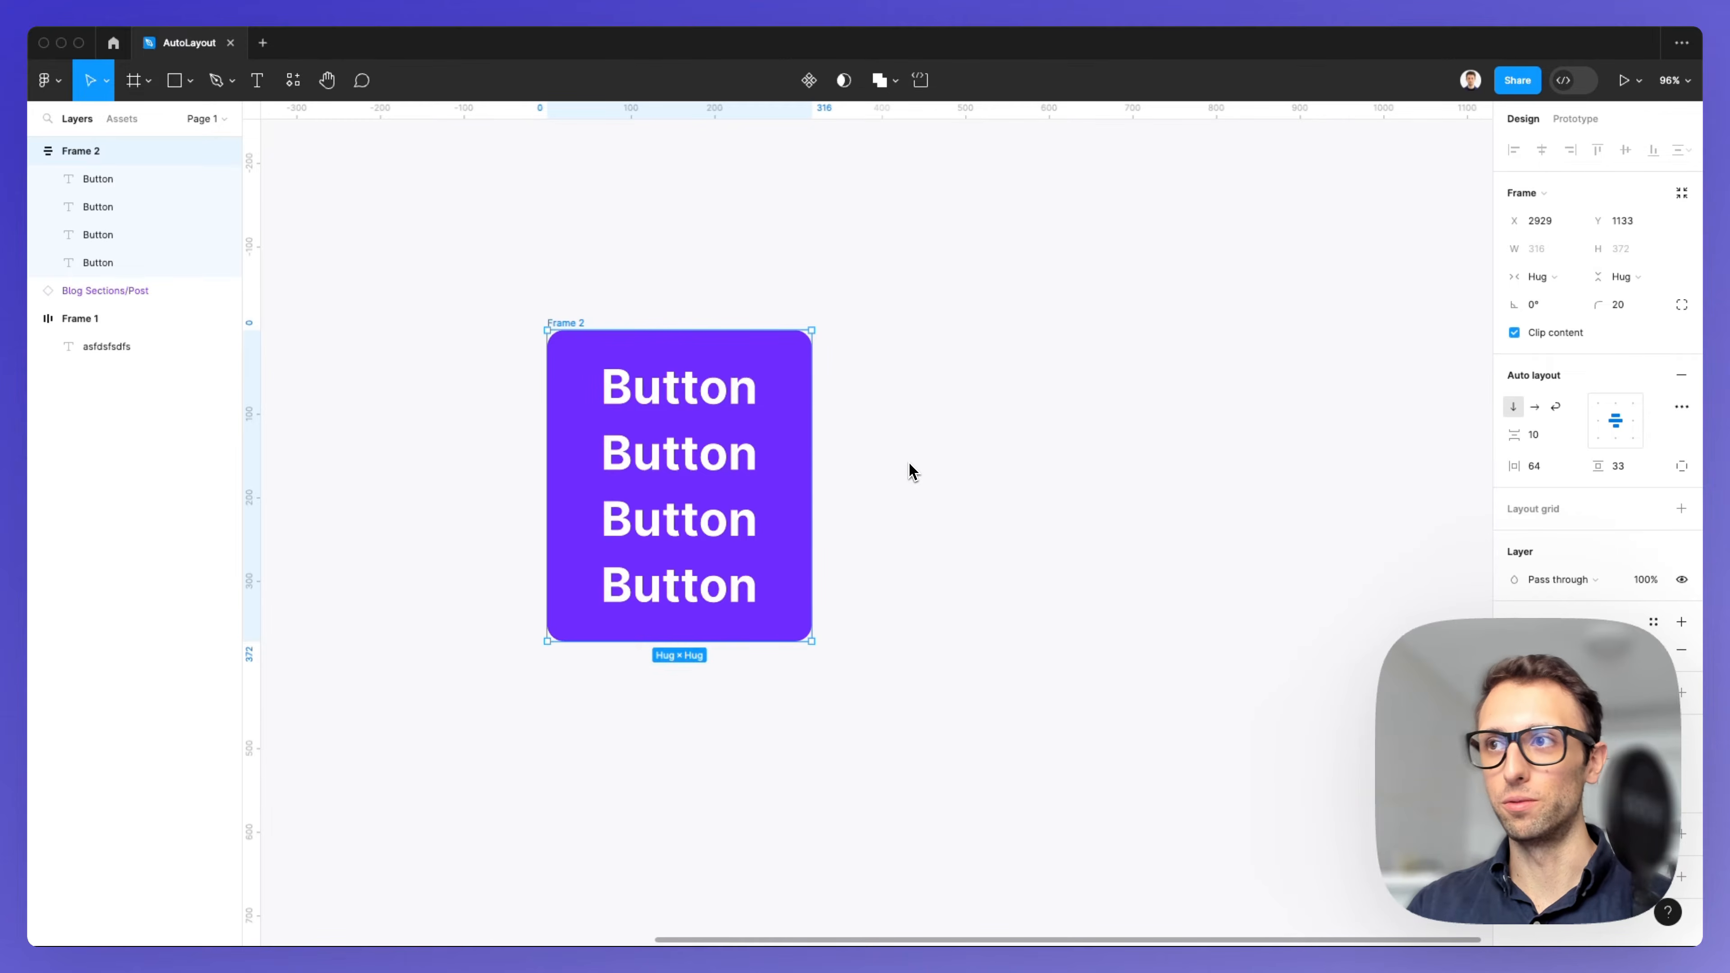
# Switch the button frame's auto layout direction to horizontal, trying wrap and undoing it.
pyautogui.hscroll(-3, 918, 469)
pyautogui.scroll(3, 670, 456)
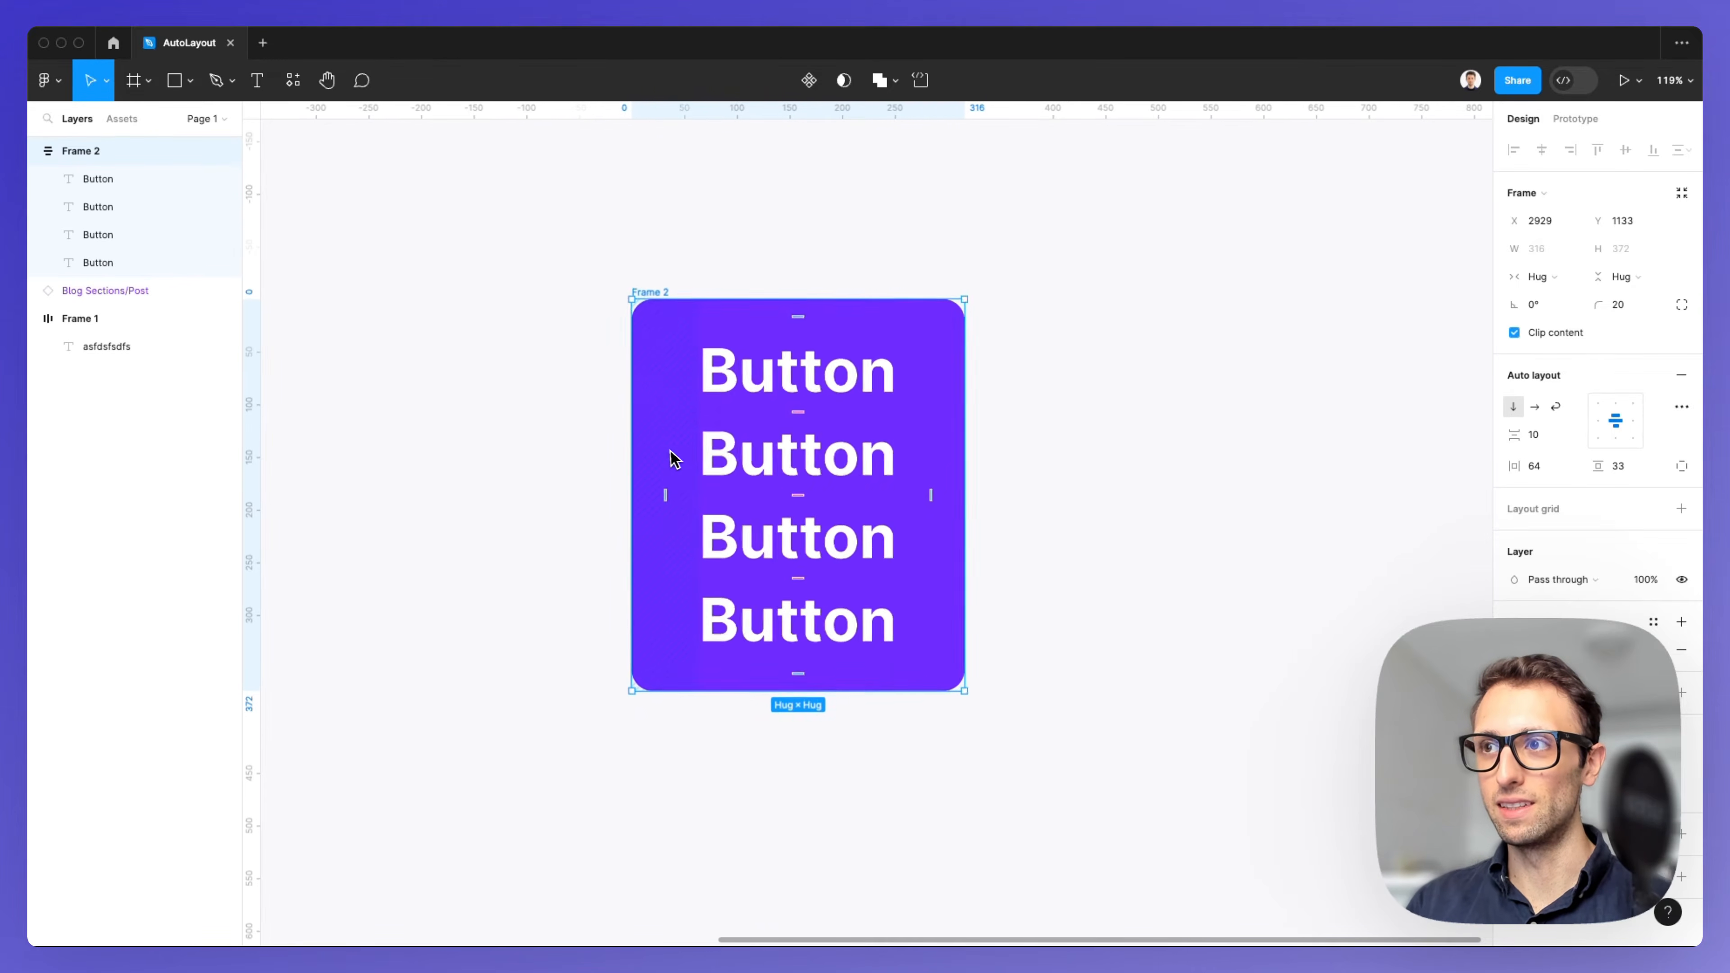
pyautogui.click(1534, 407)
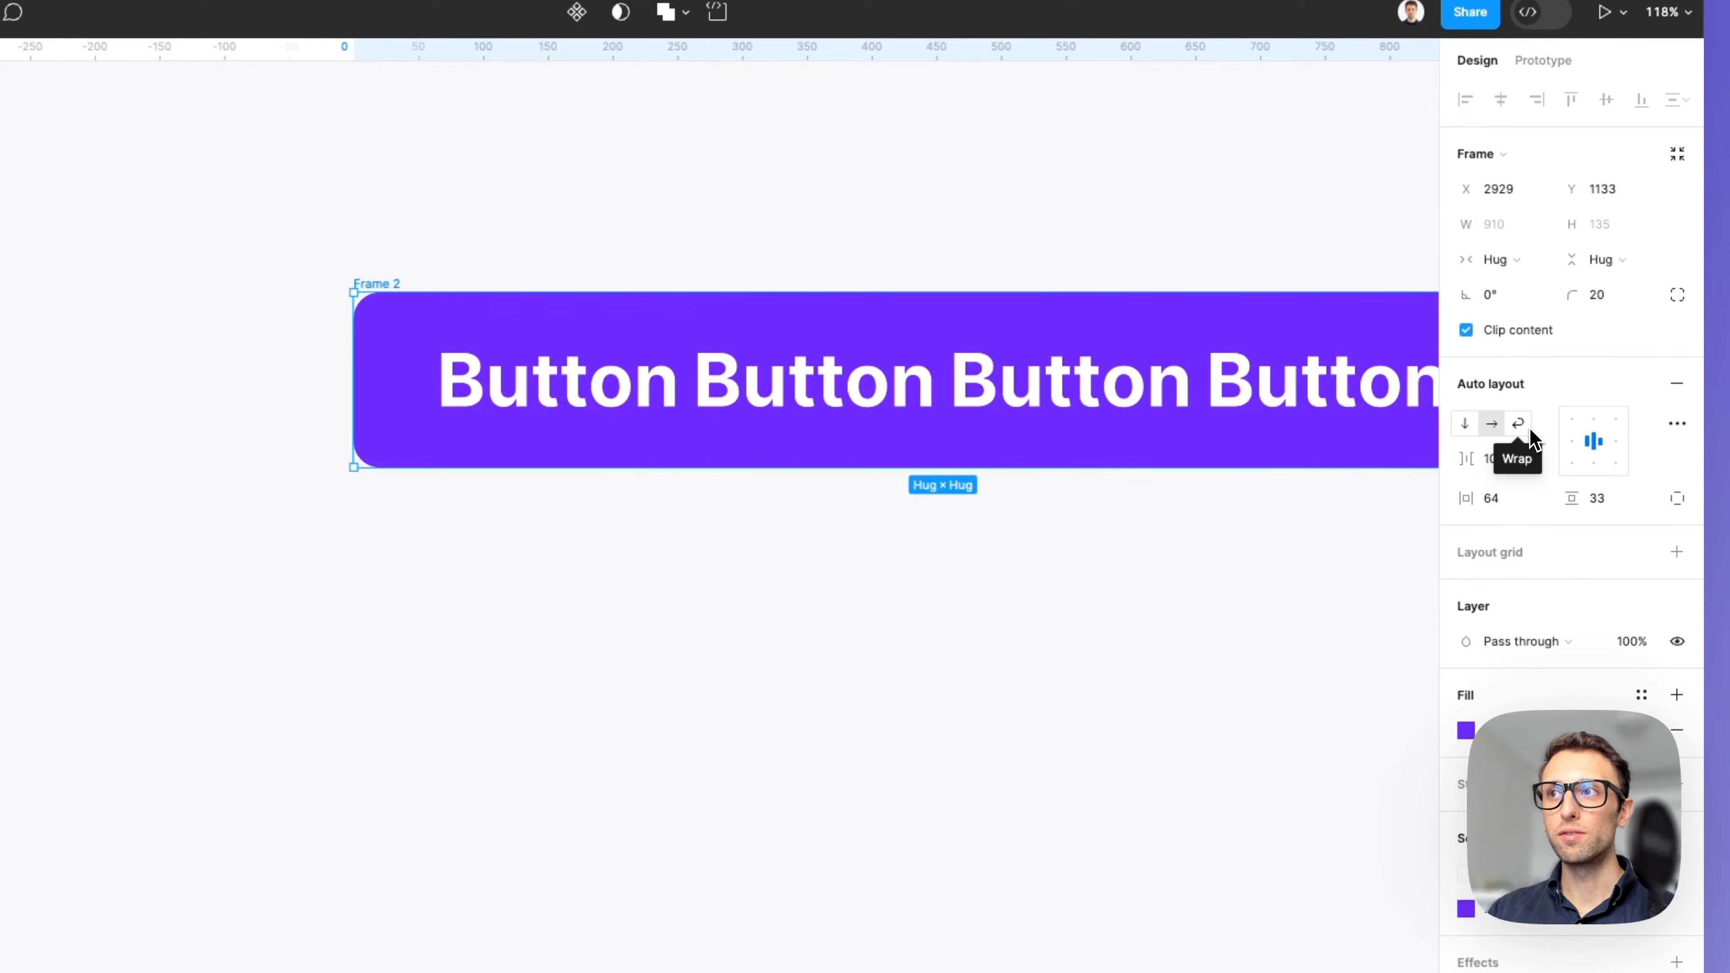
pyautogui.click(1530, 432)
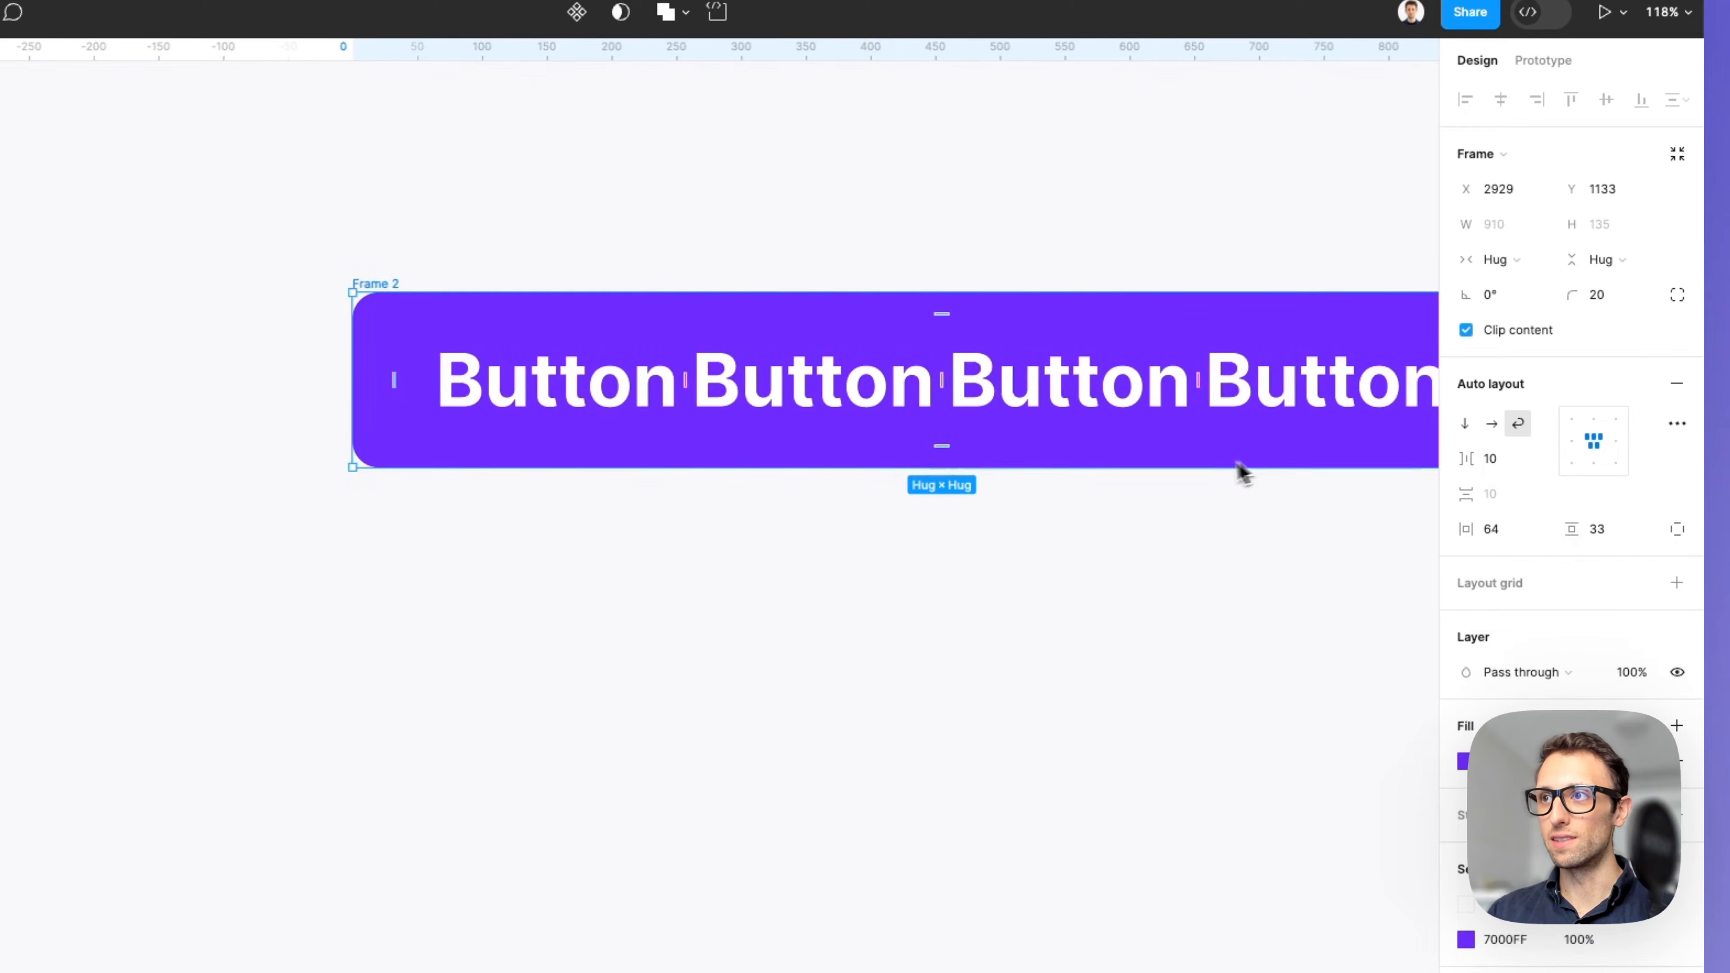
pyautogui.press('super+z')
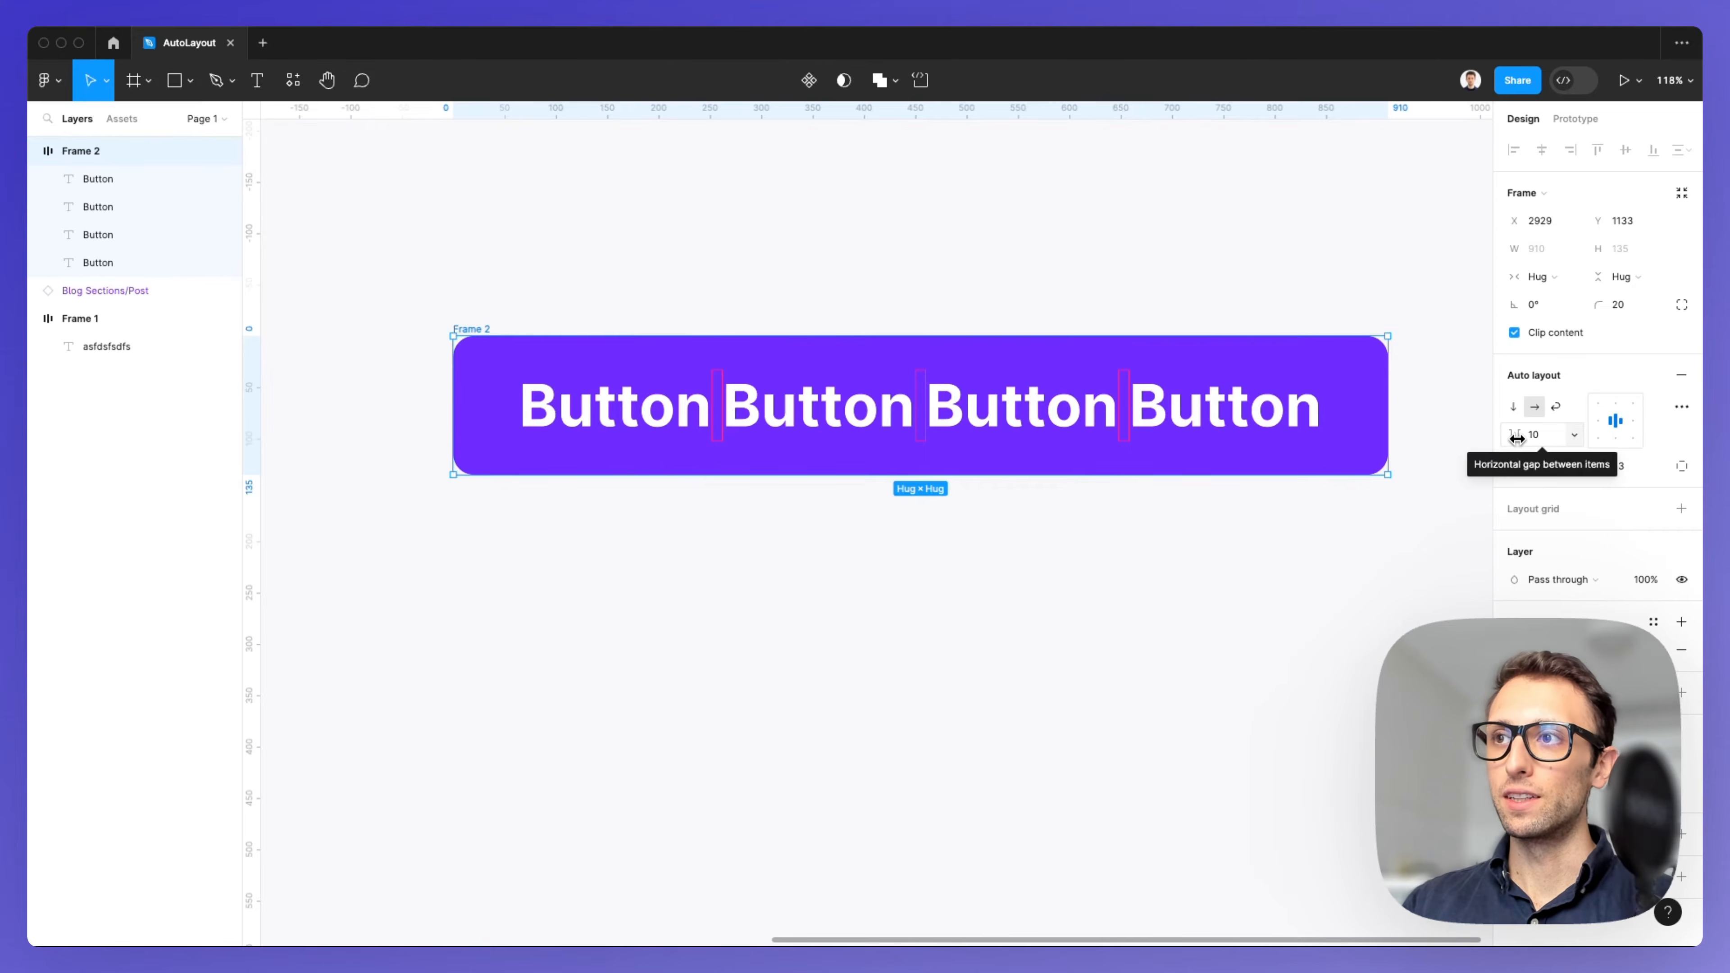
# Increase the horizontal gap between the Button labels to 96.
pyautogui.moveTo(1516, 438); pyautogui.dragTo(1586, 444)
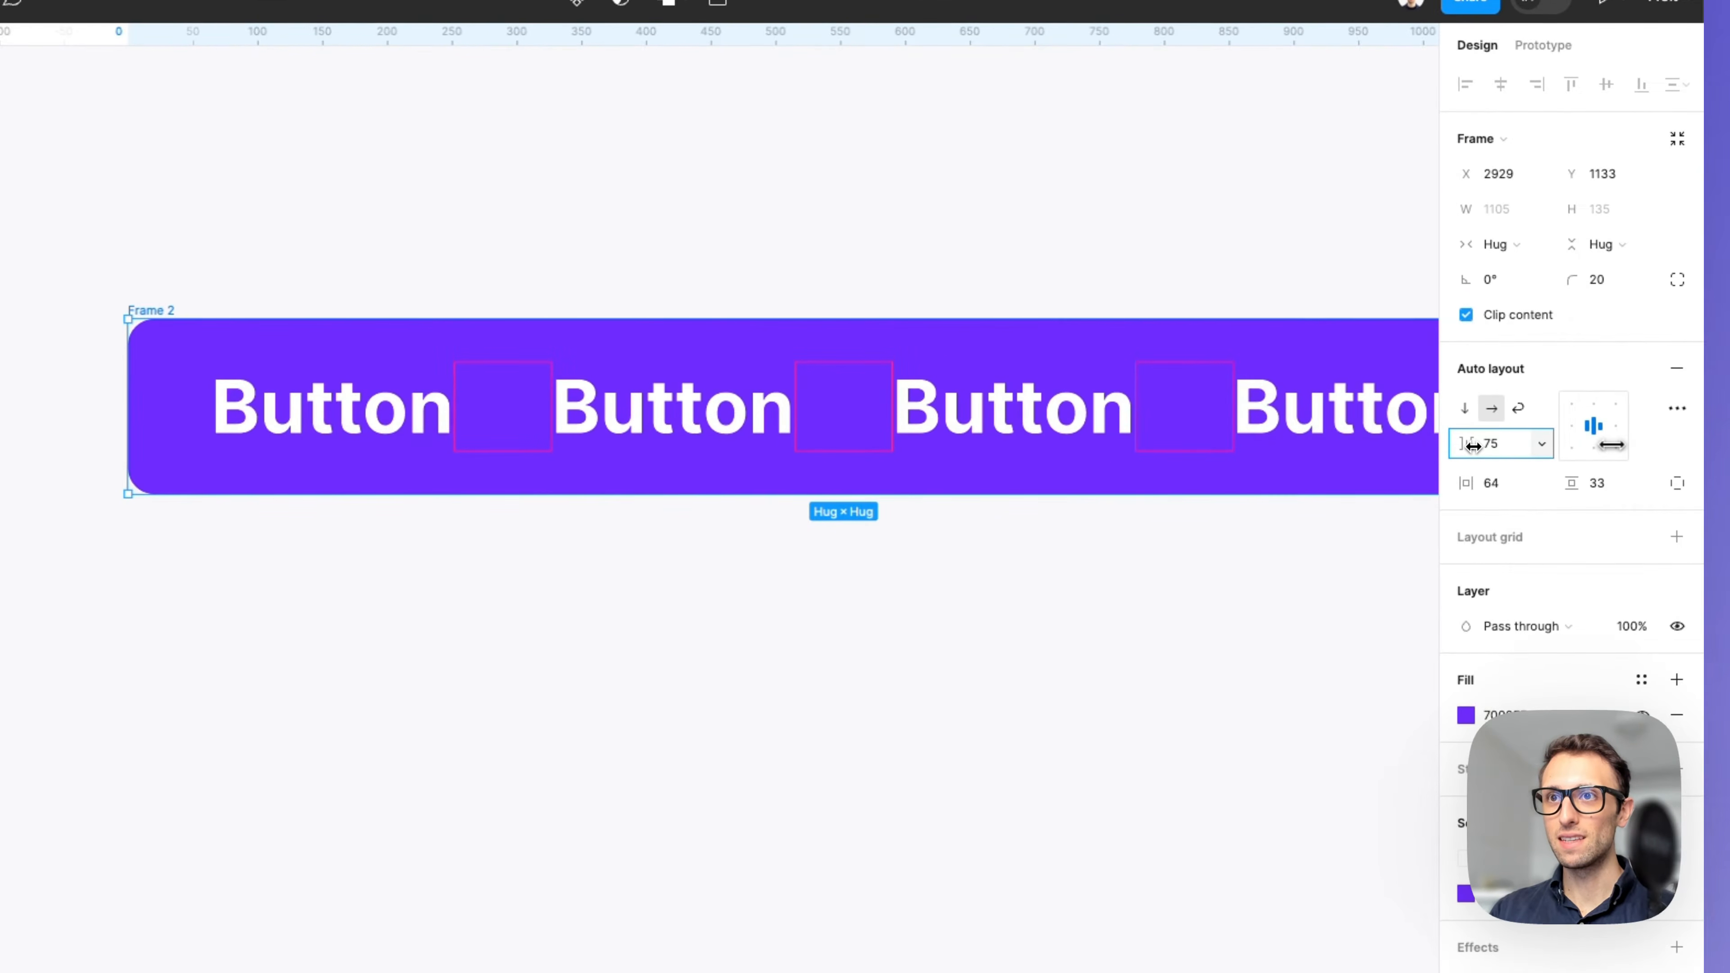
pyautogui.scroll(-3, 1026, 467)
pyautogui.scroll(1, 1025, 467)
pyautogui.hscroll(1, 1024, 467)
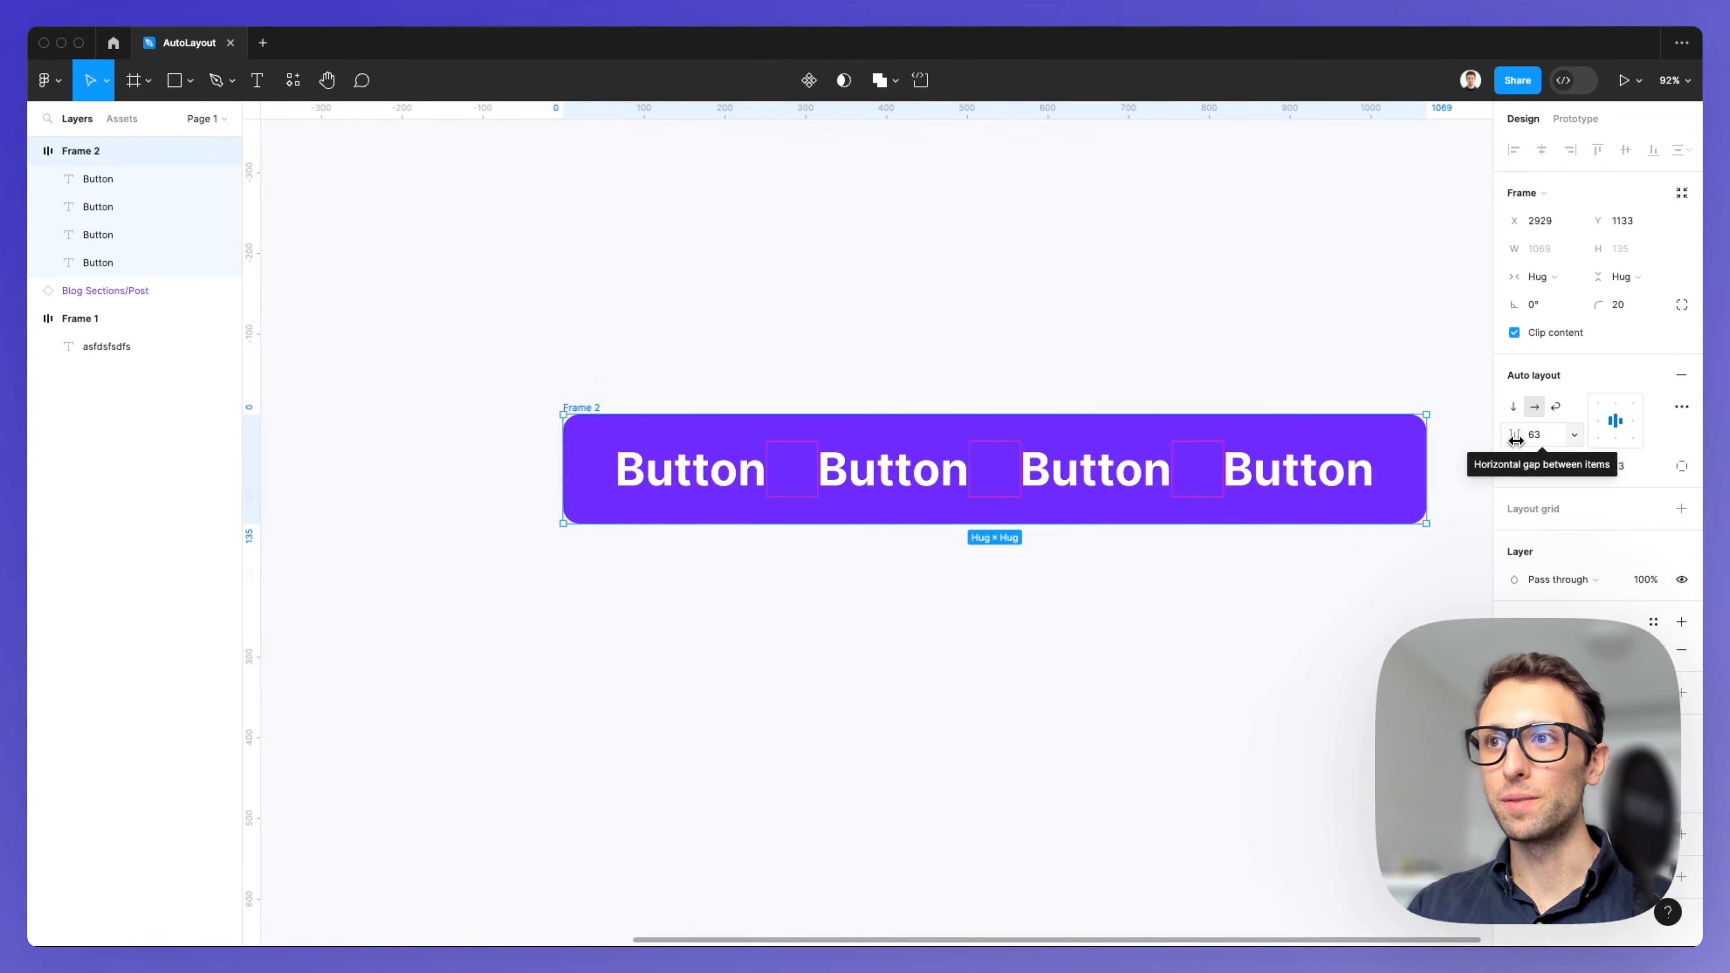
pyautogui.moveTo(1515, 441); pyautogui.dragTo(1568, 444)
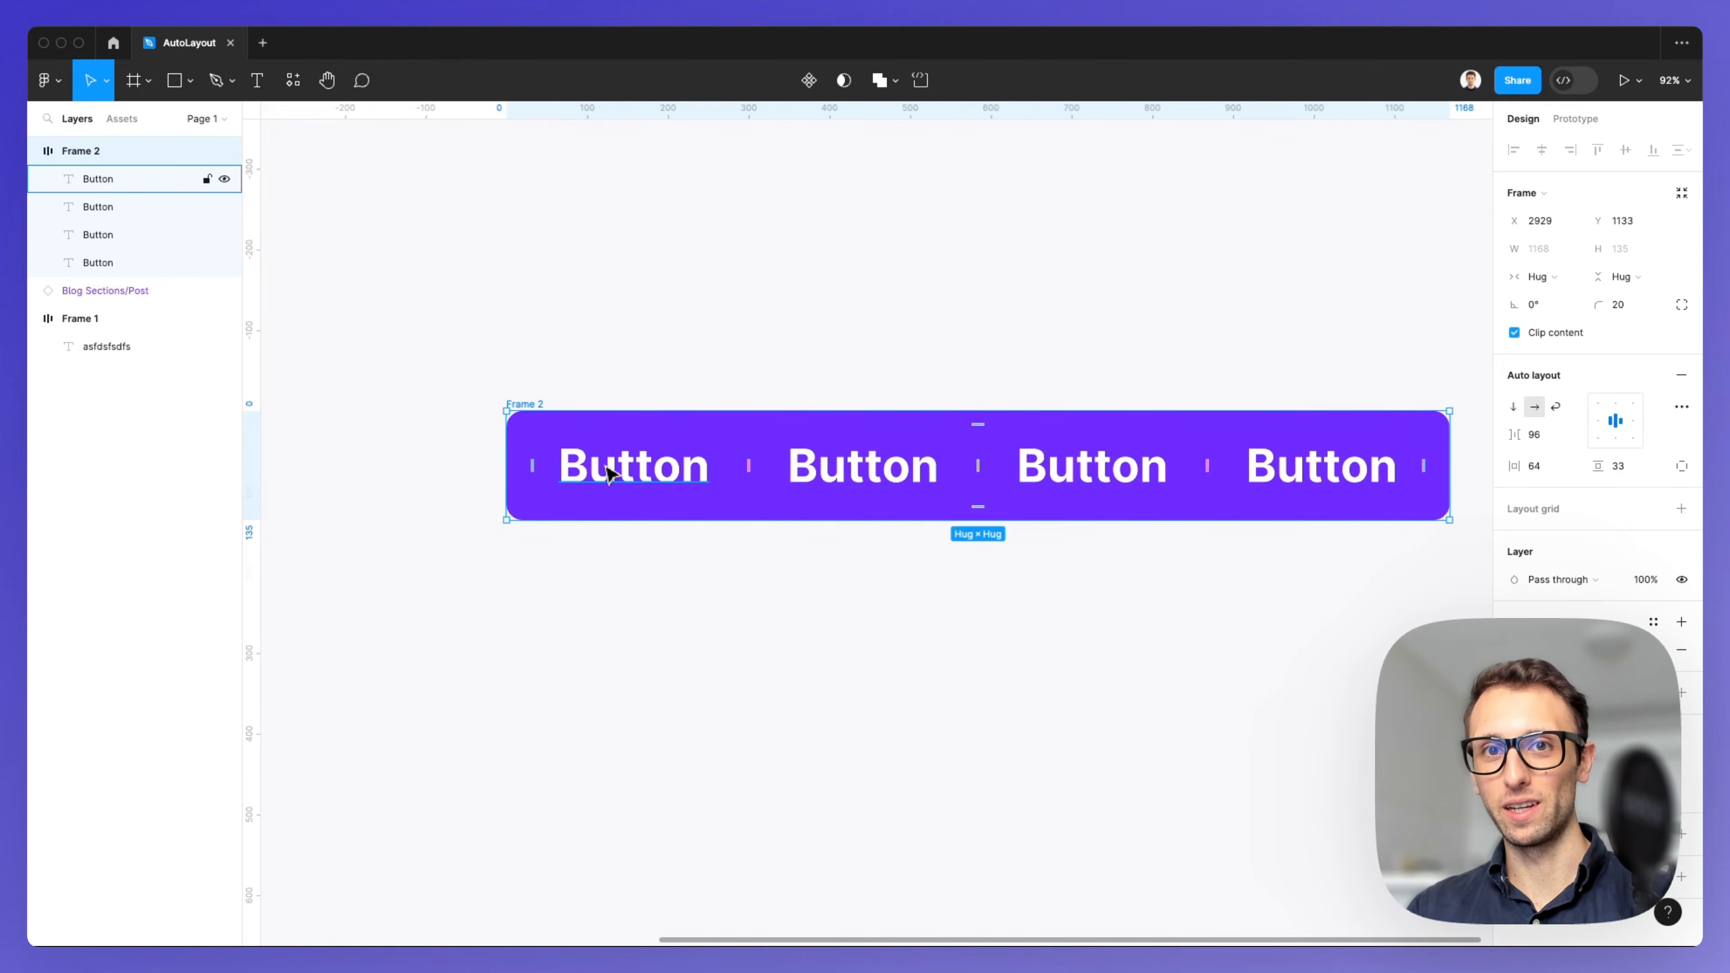
# Wrap the first two Button labels in a nested auto layout frame and set its gap to 24.
pyautogui.click(608, 472)
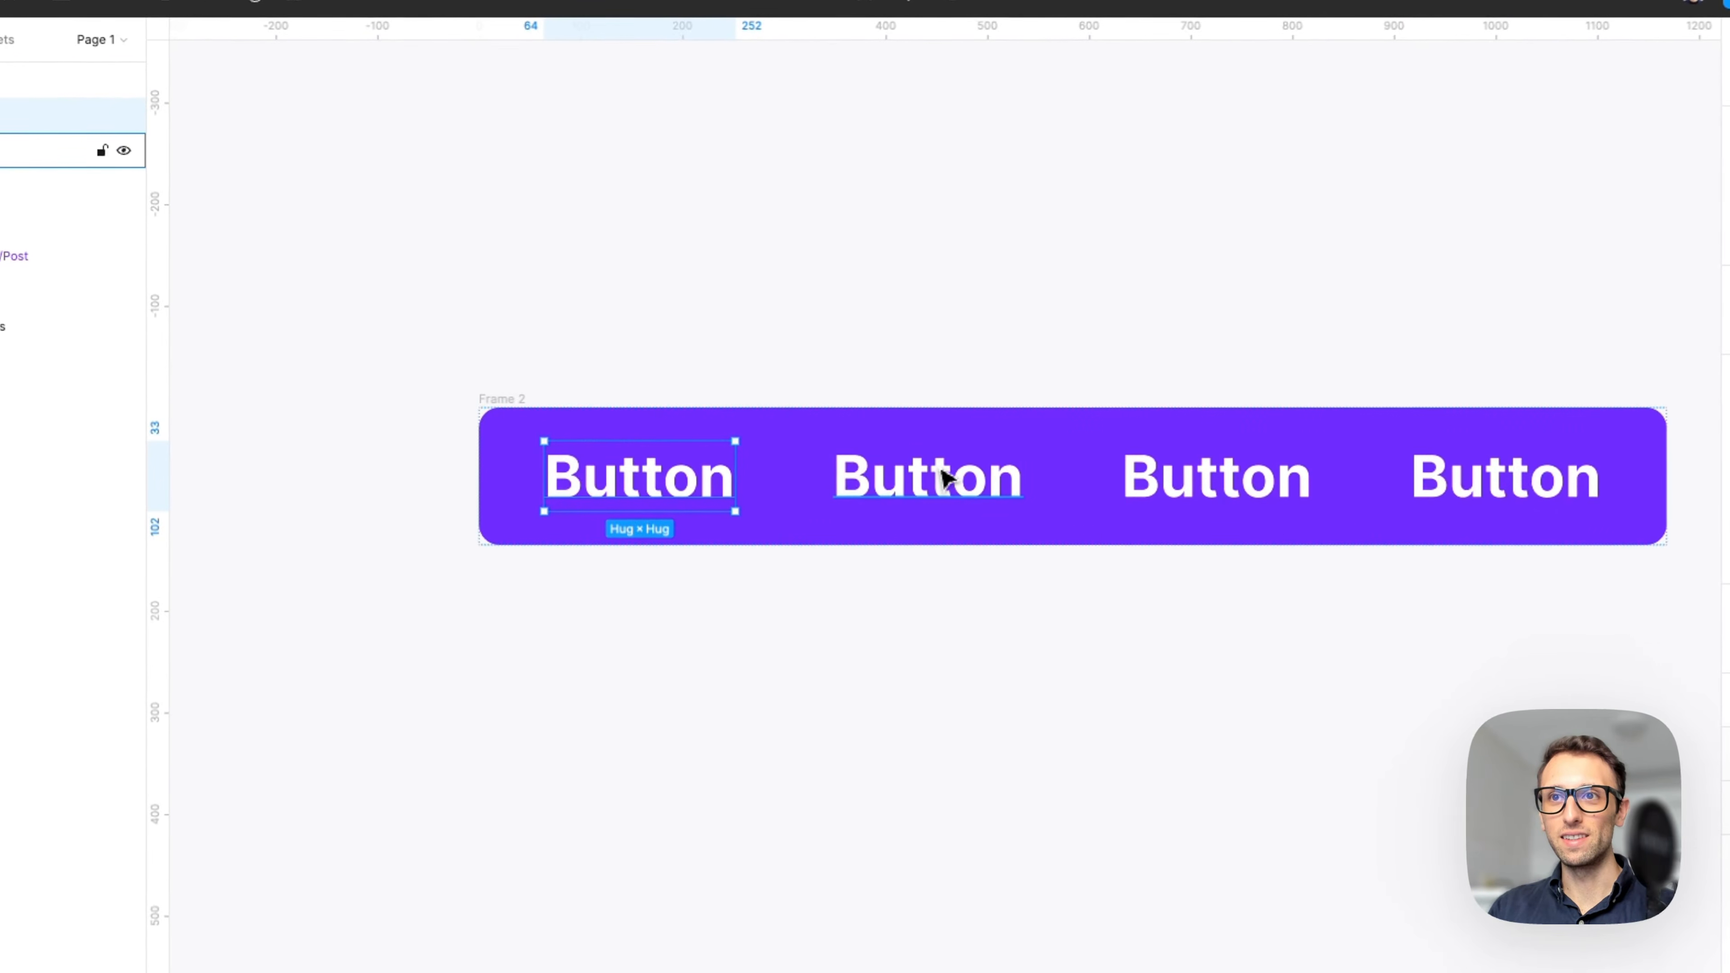
pyautogui.keyDown('shift'); pyautogui.click(879, 469); pyautogui.keyUp('shift')
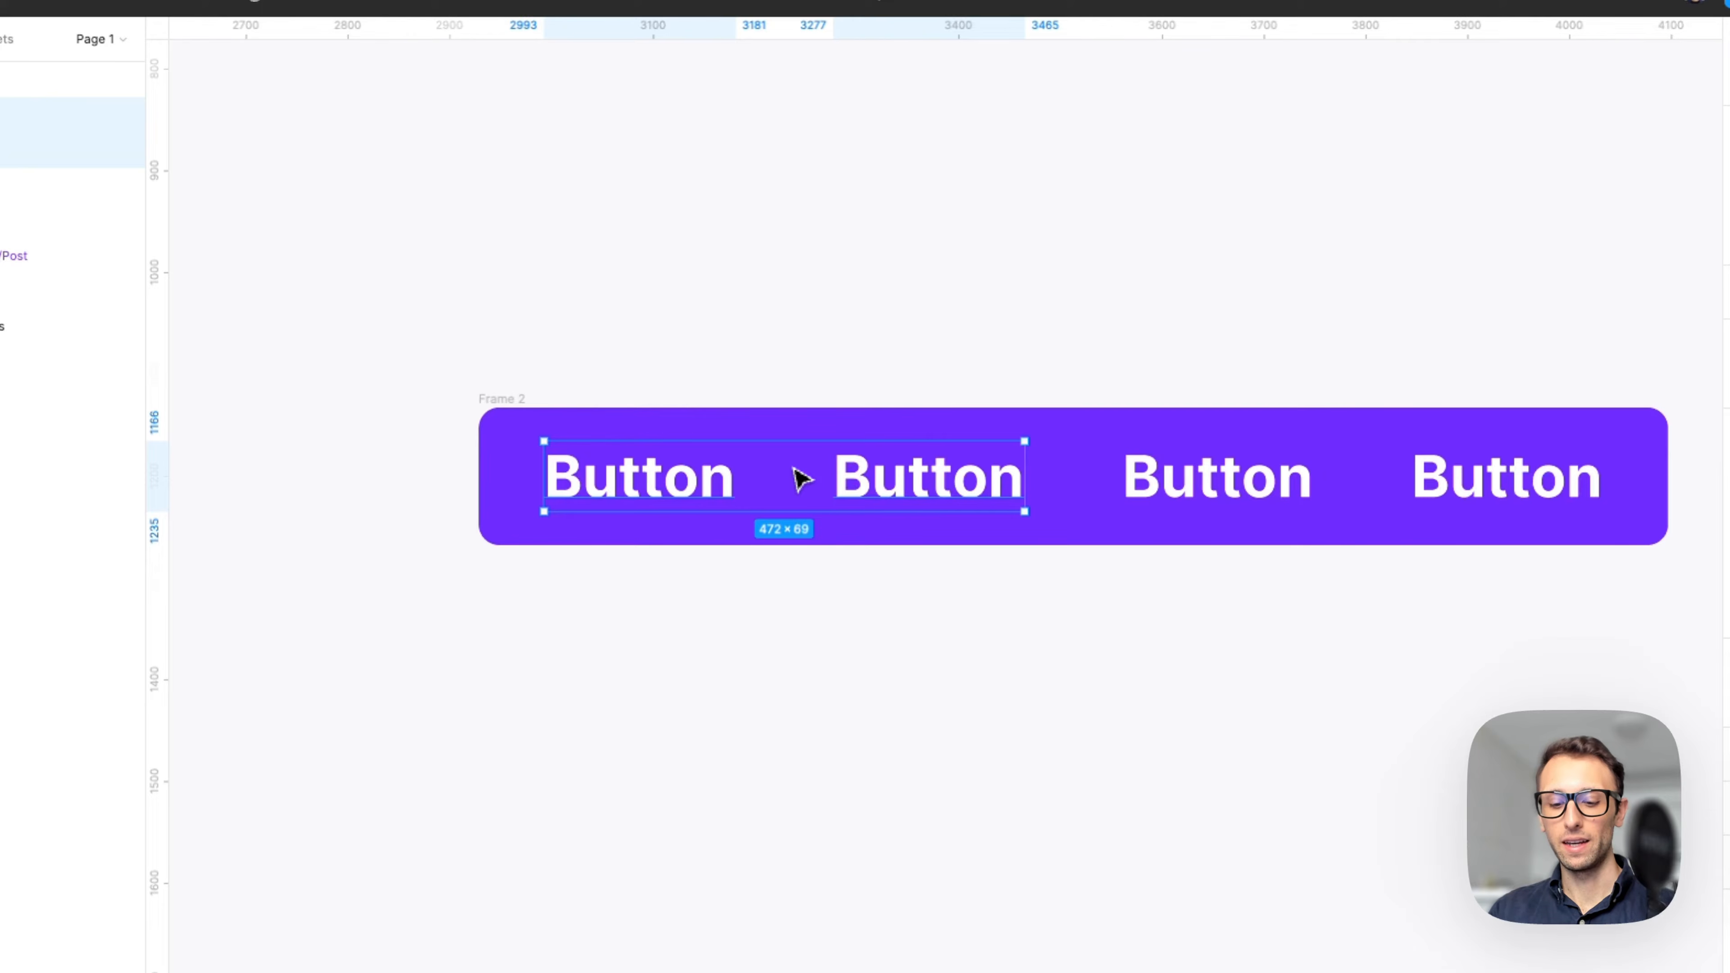
pyautogui.hotkey('shift', 'a')
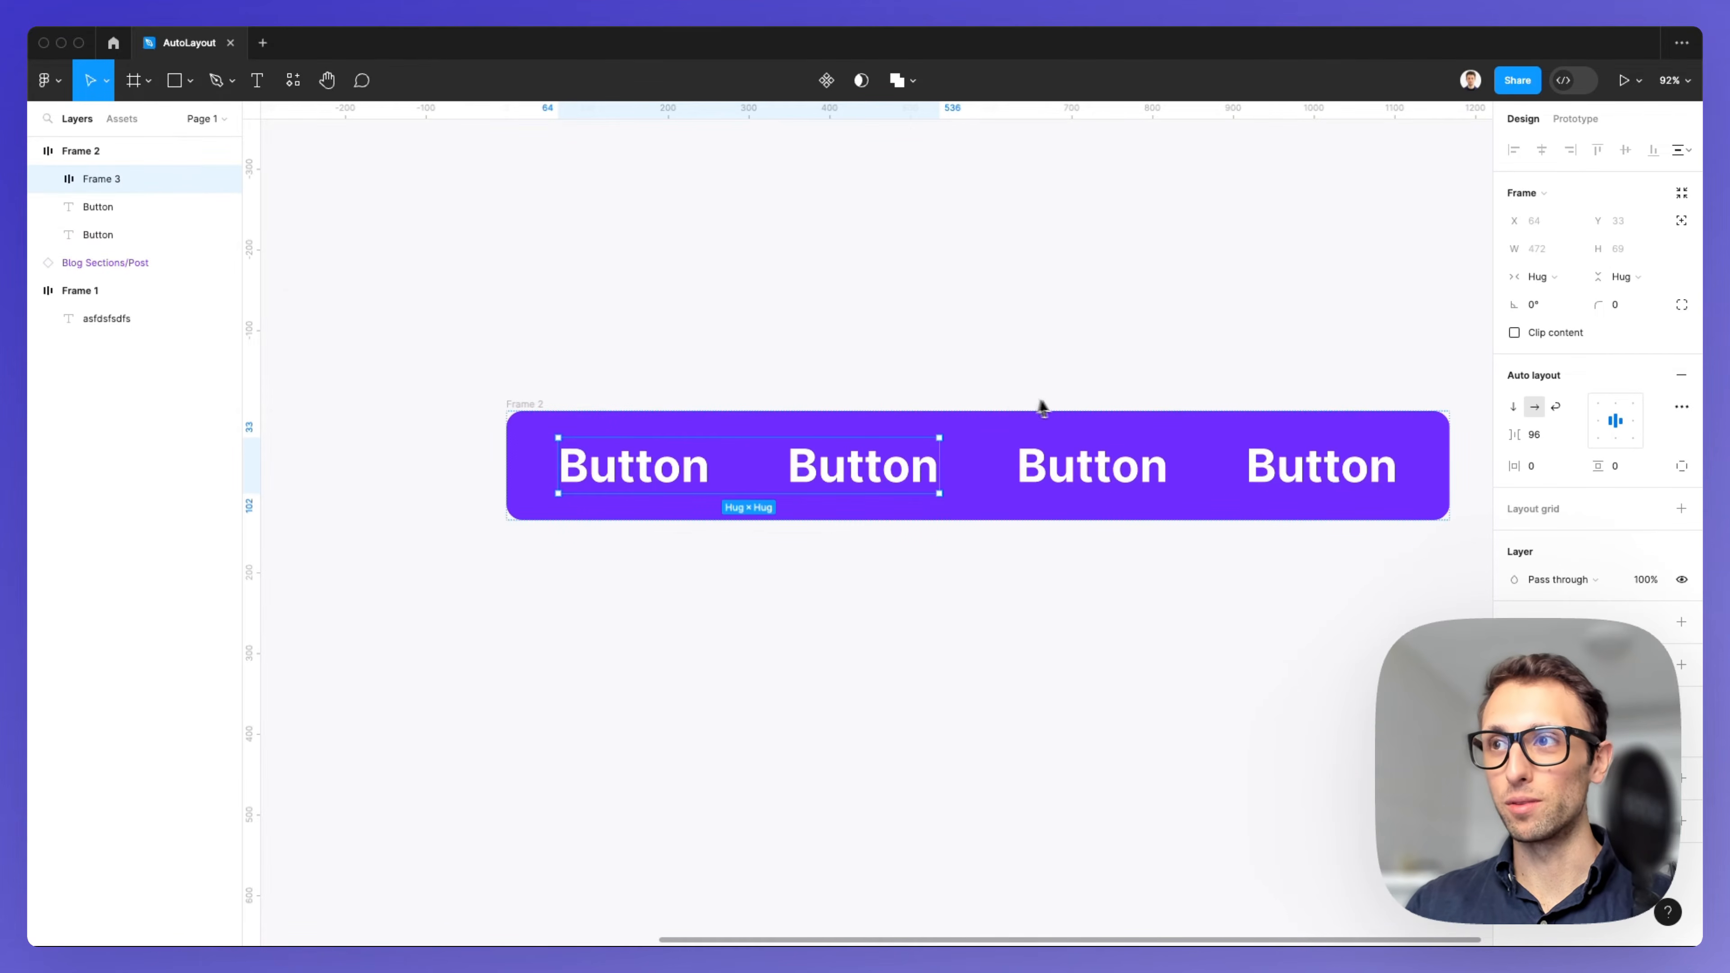
pyautogui.moveTo(1518, 437); pyautogui.dragTo(1361, 427)
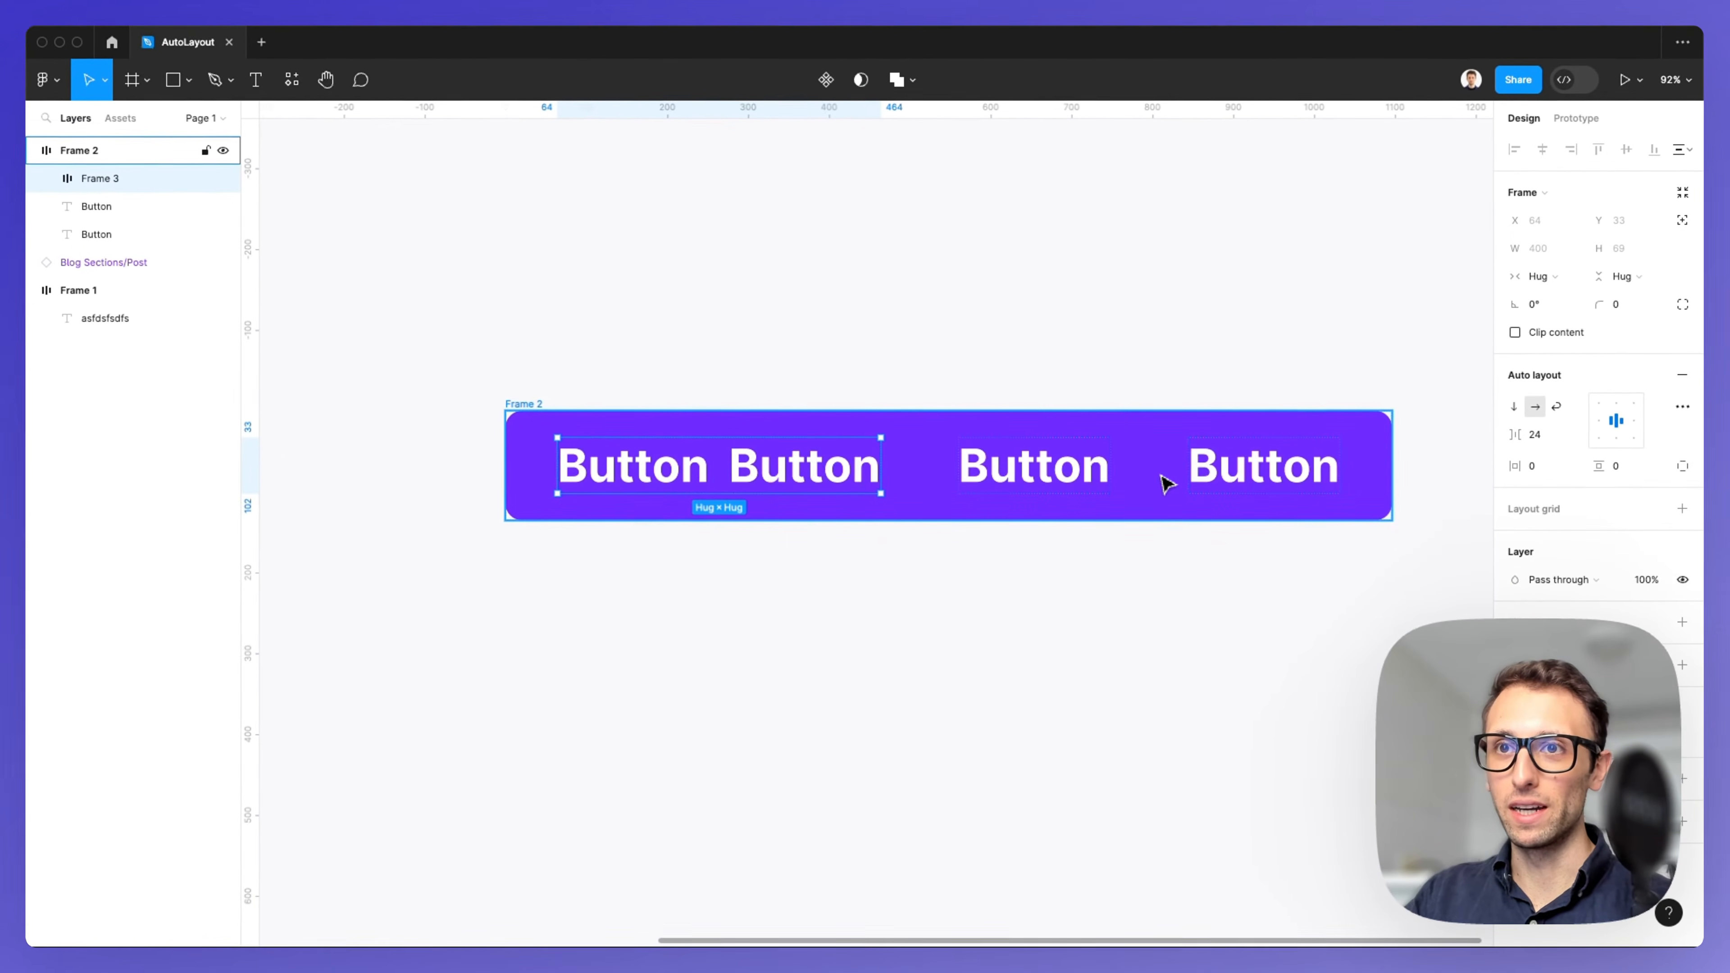
# Switch the outer frame to vertical layout and select the nested frame, then undo those changes.
pyautogui.click(604, 417)
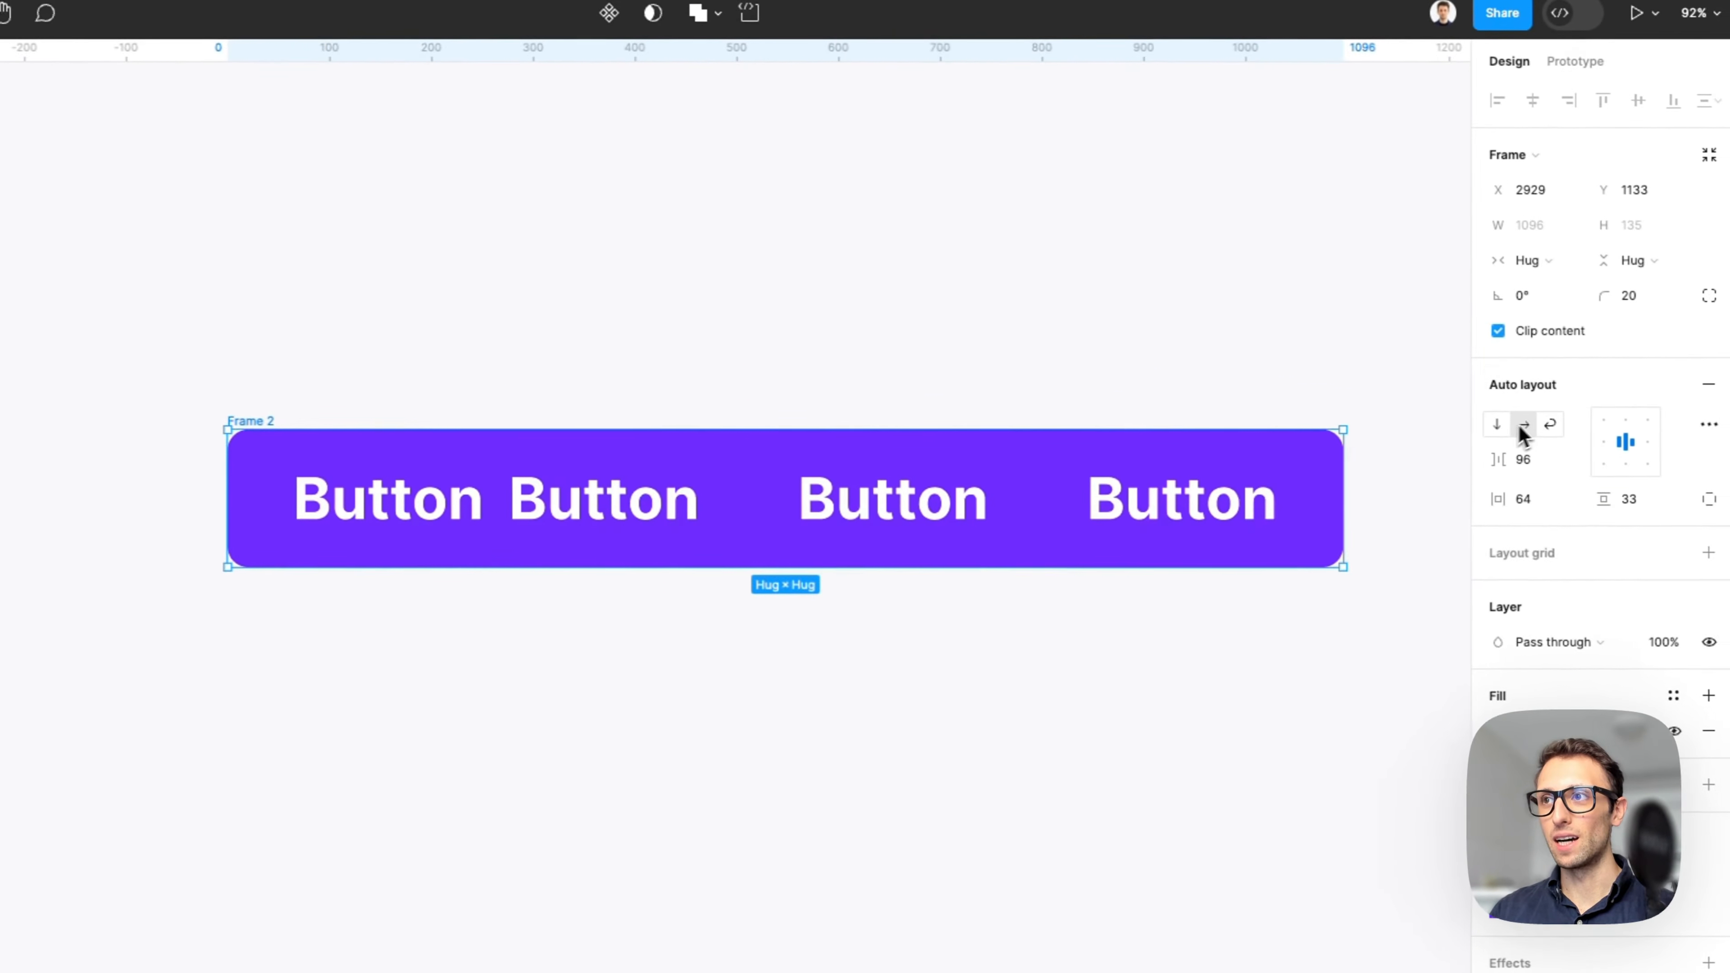
pyautogui.click(1497, 424)
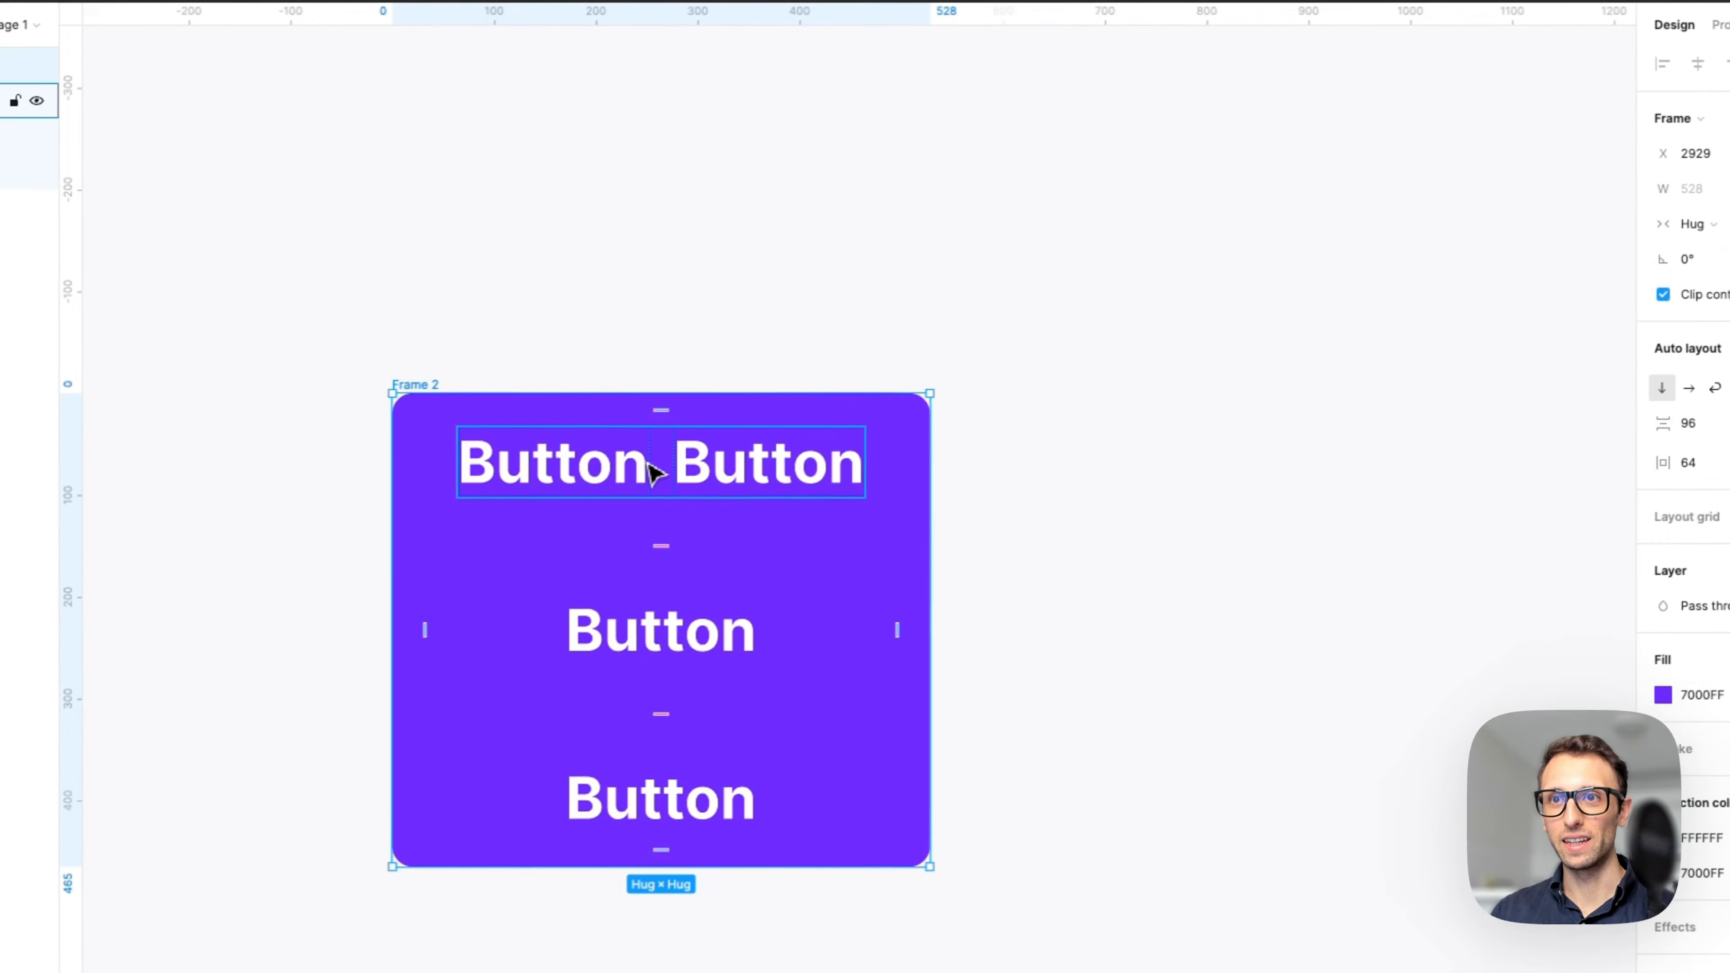
pyautogui.click(650, 470)
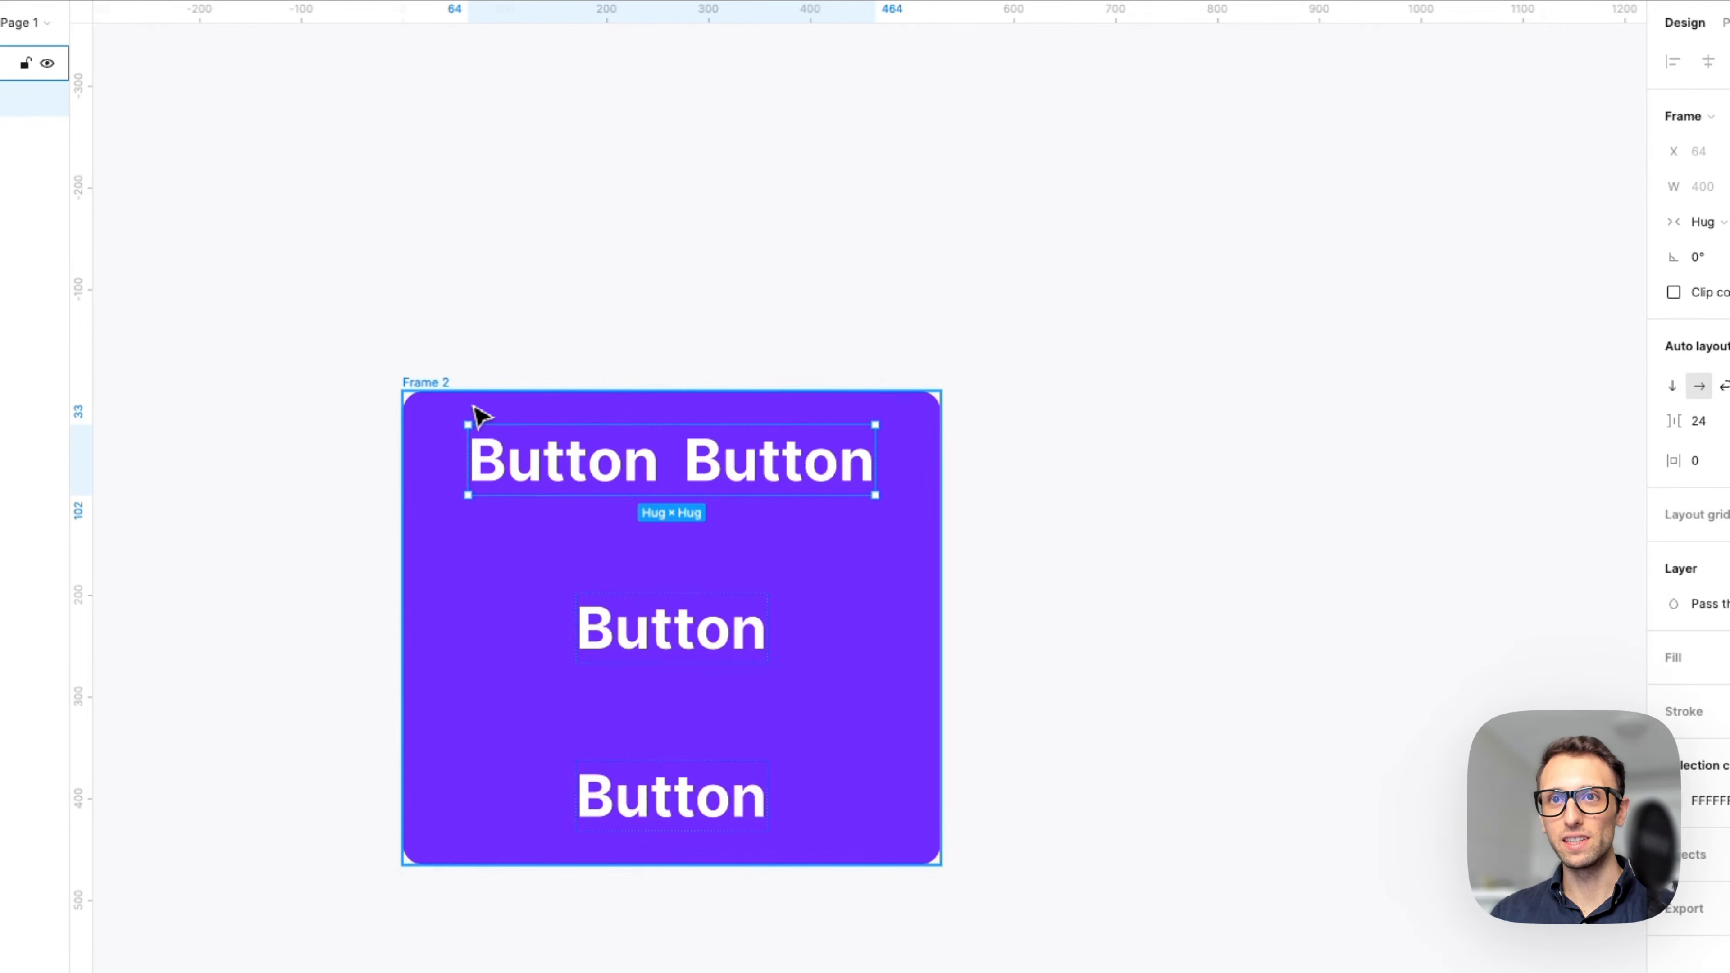
pyautogui.click(480, 414)
pyautogui.click(639, 472)
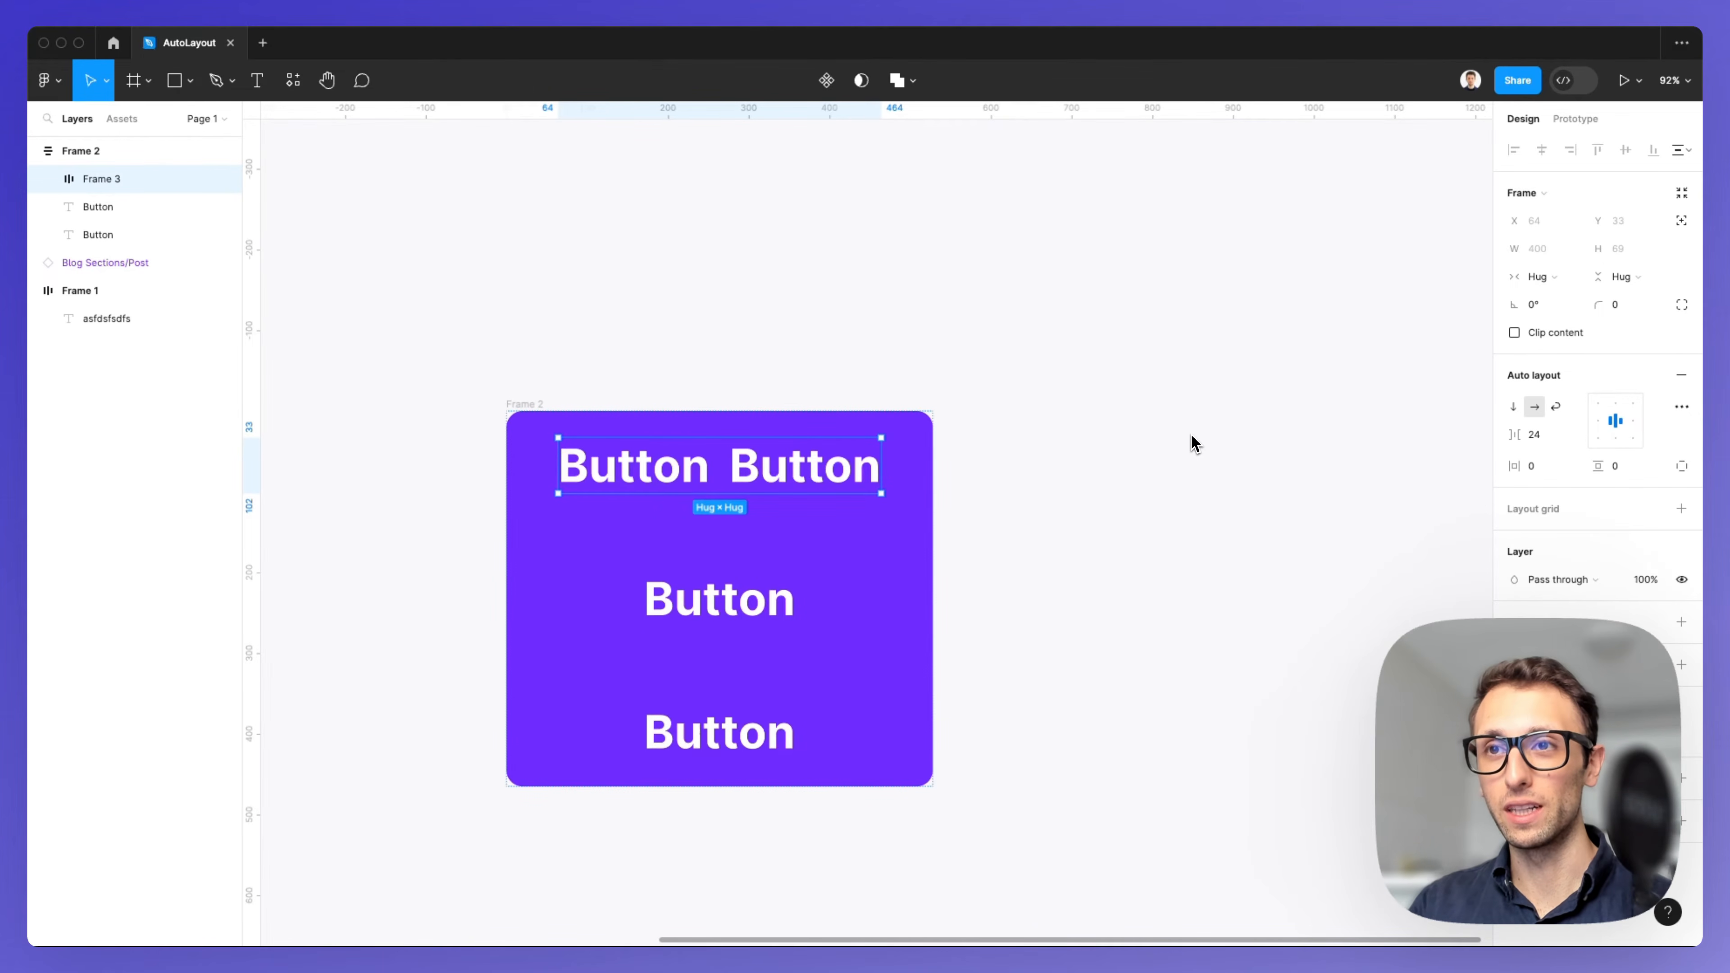
pyautogui.hscroll(-4, 1193, 443)
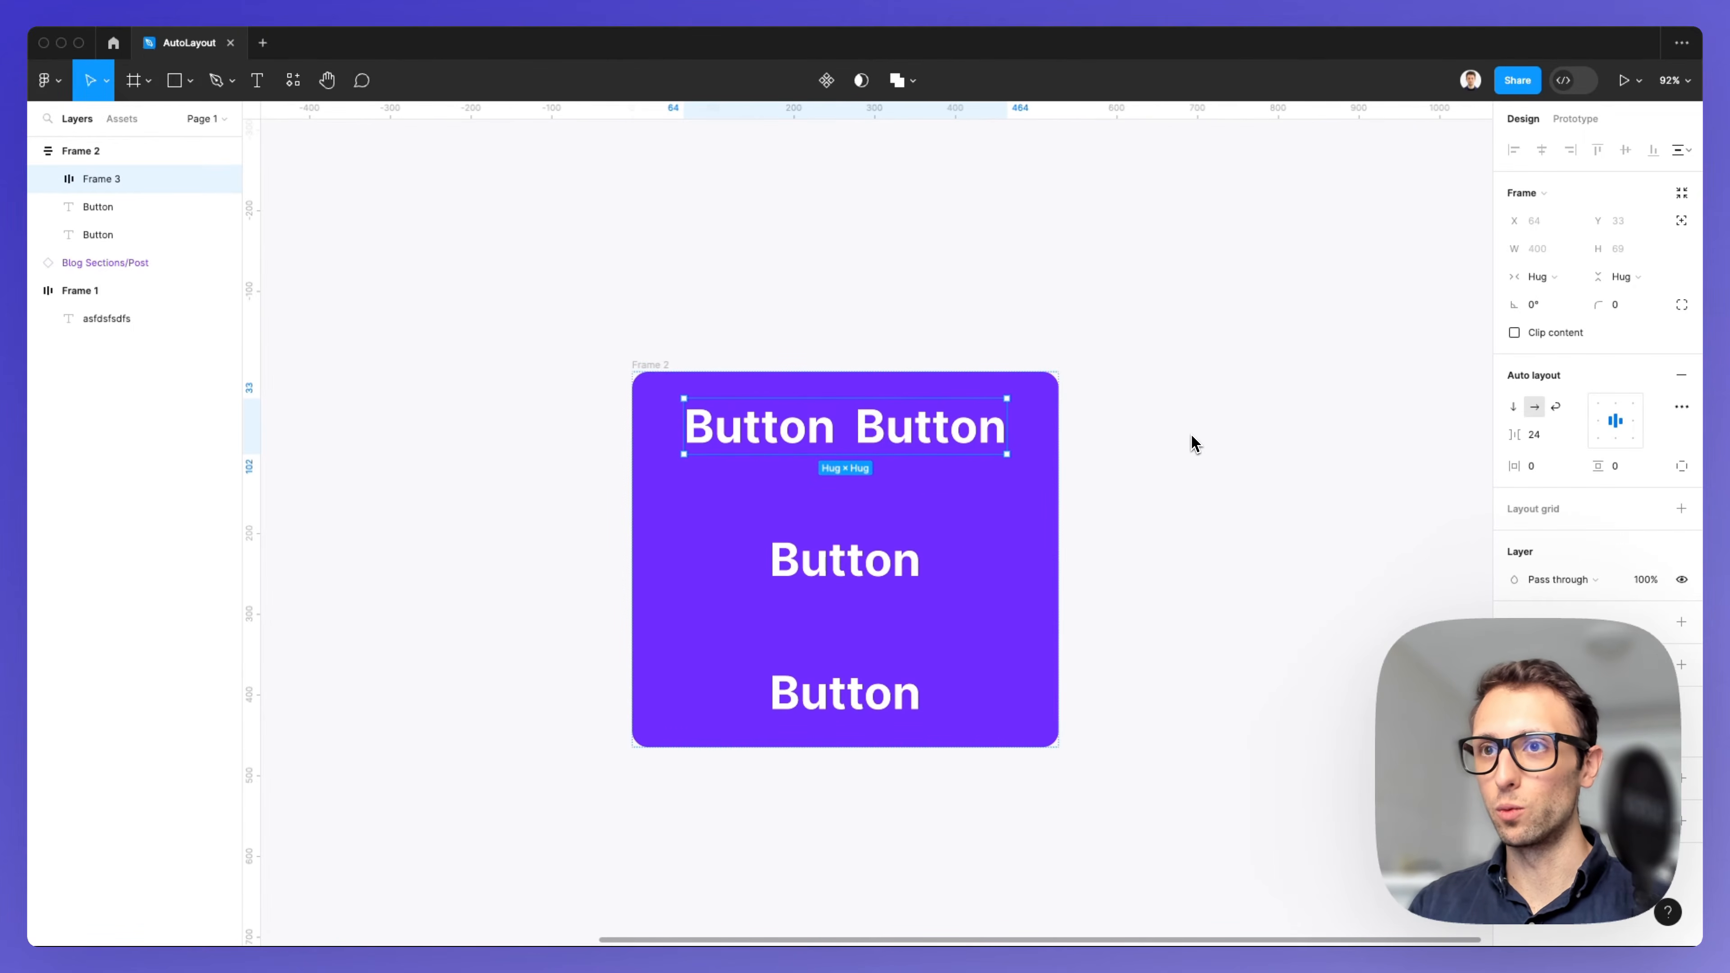
pyautogui.press('super+z')
pyautogui.press('super+z')
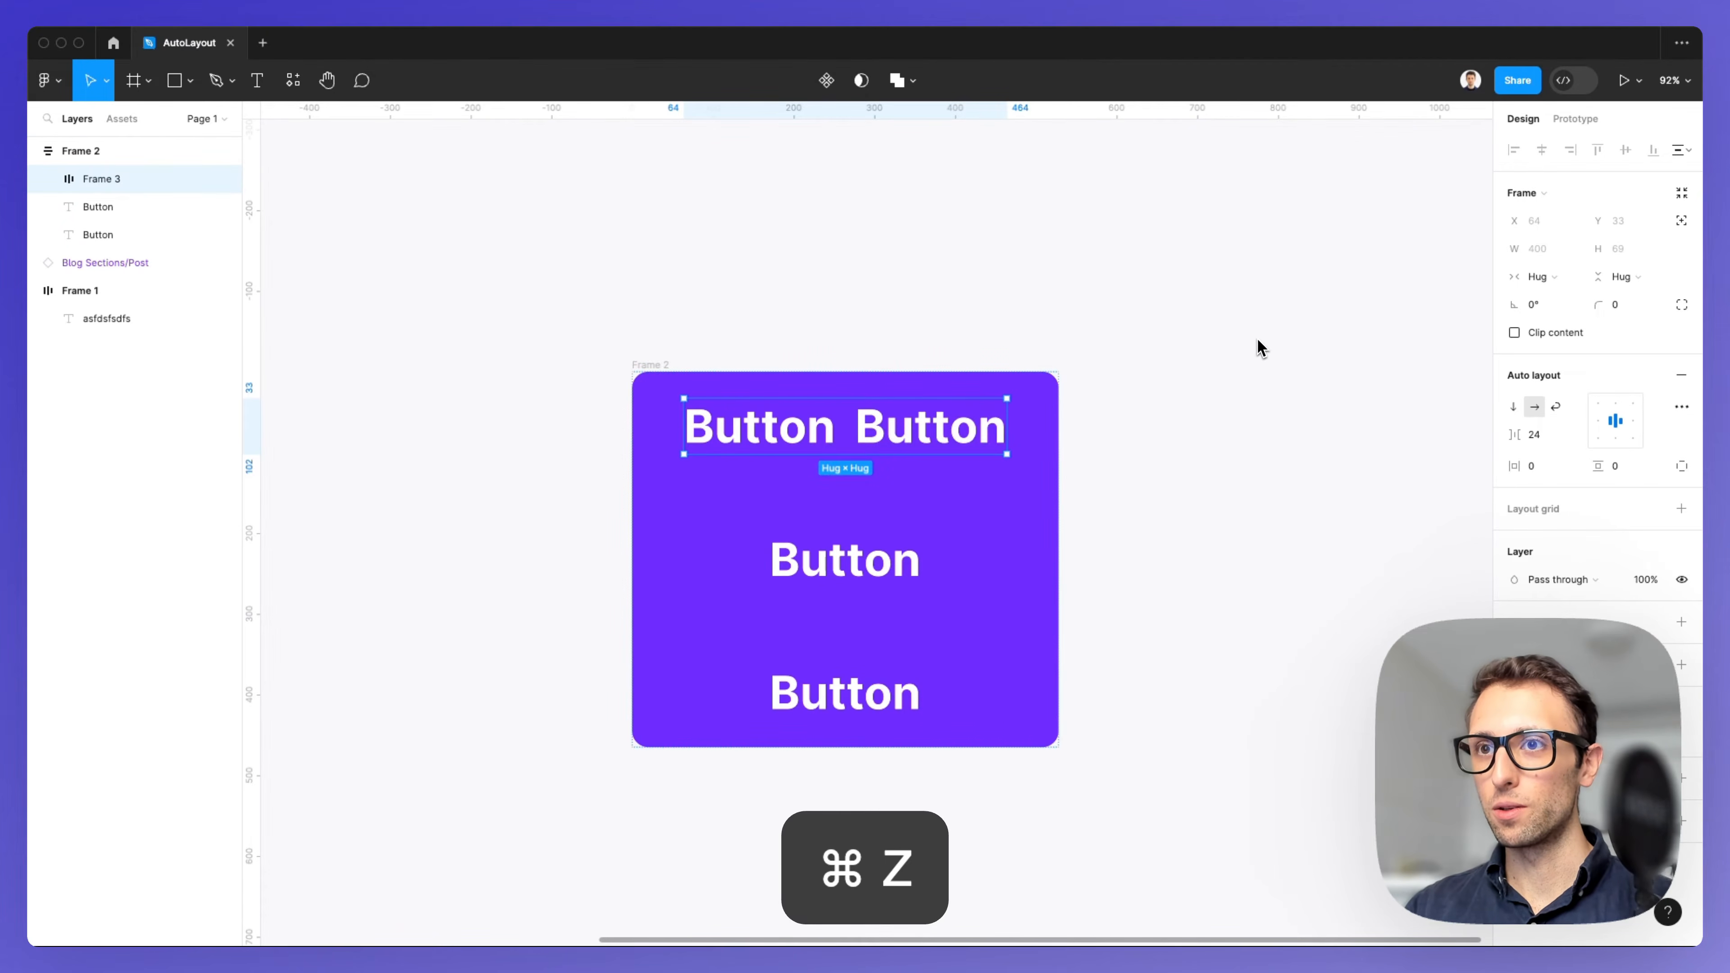
pyautogui.press('super+z')
pyautogui.press('super+z')
pyautogui.press('super+z')
pyautogui.press('super+z')
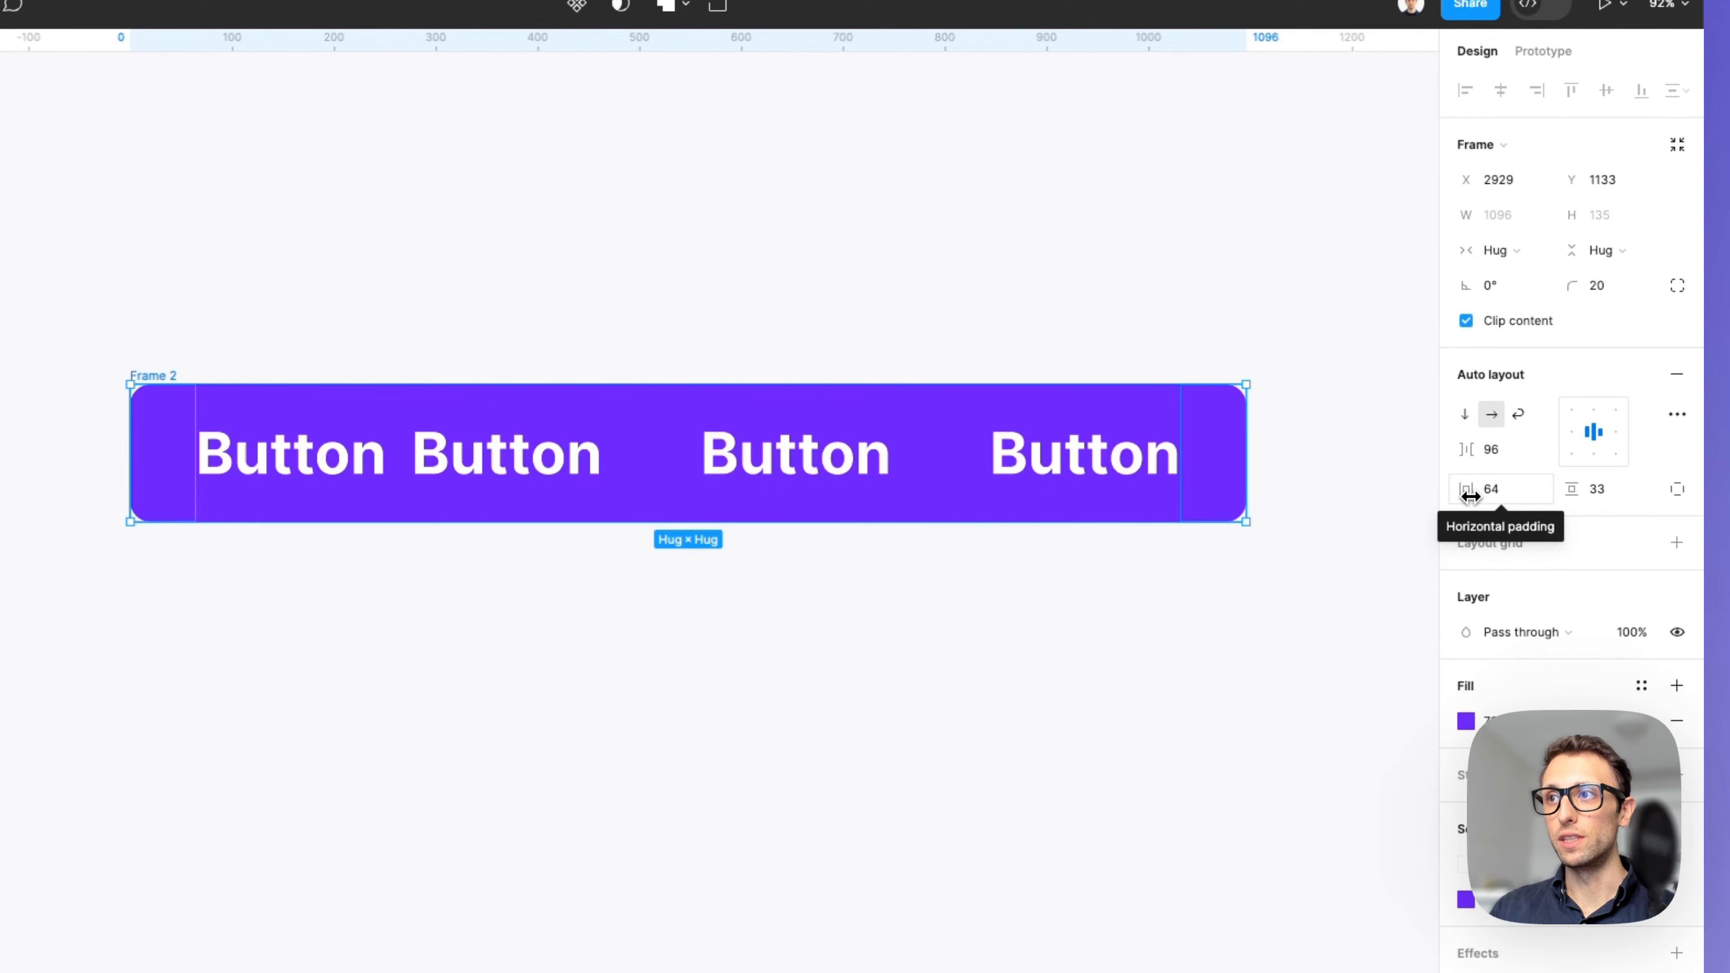
# Set the frame's horizontal padding to 70 and vertical padding to 55, keeping a horizontal direction.
pyautogui.moveTo(1469, 496); pyautogui.dragTo(1498, 470)
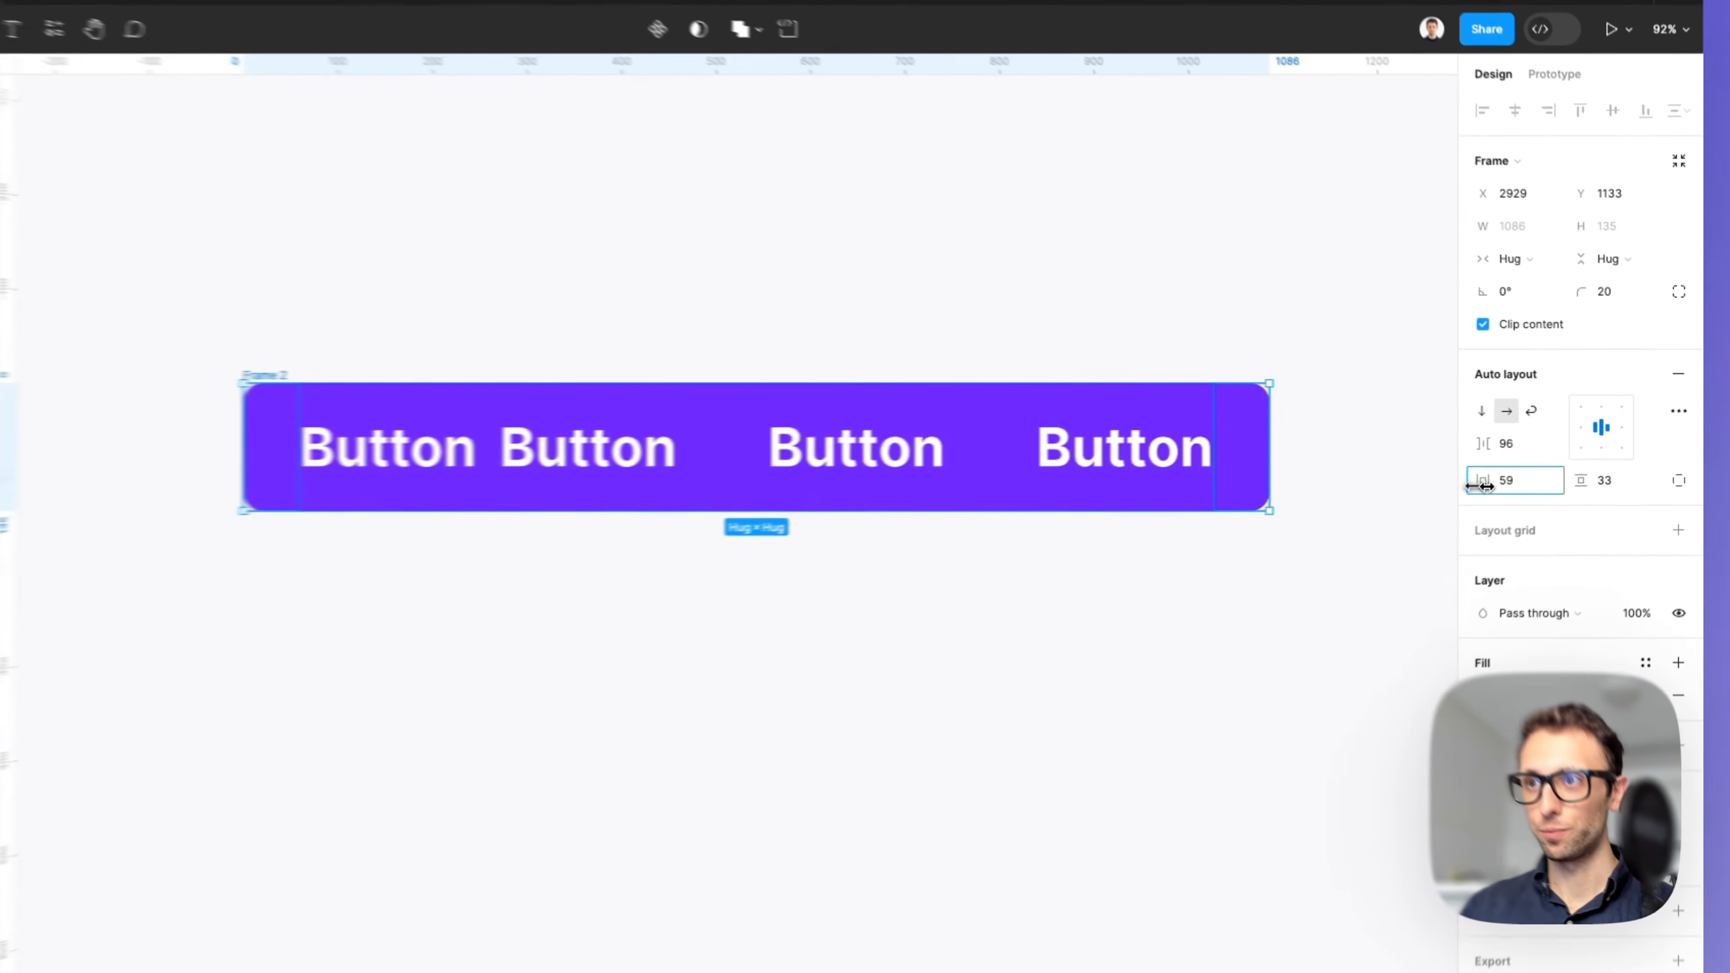
pyautogui.click(1468, 414)
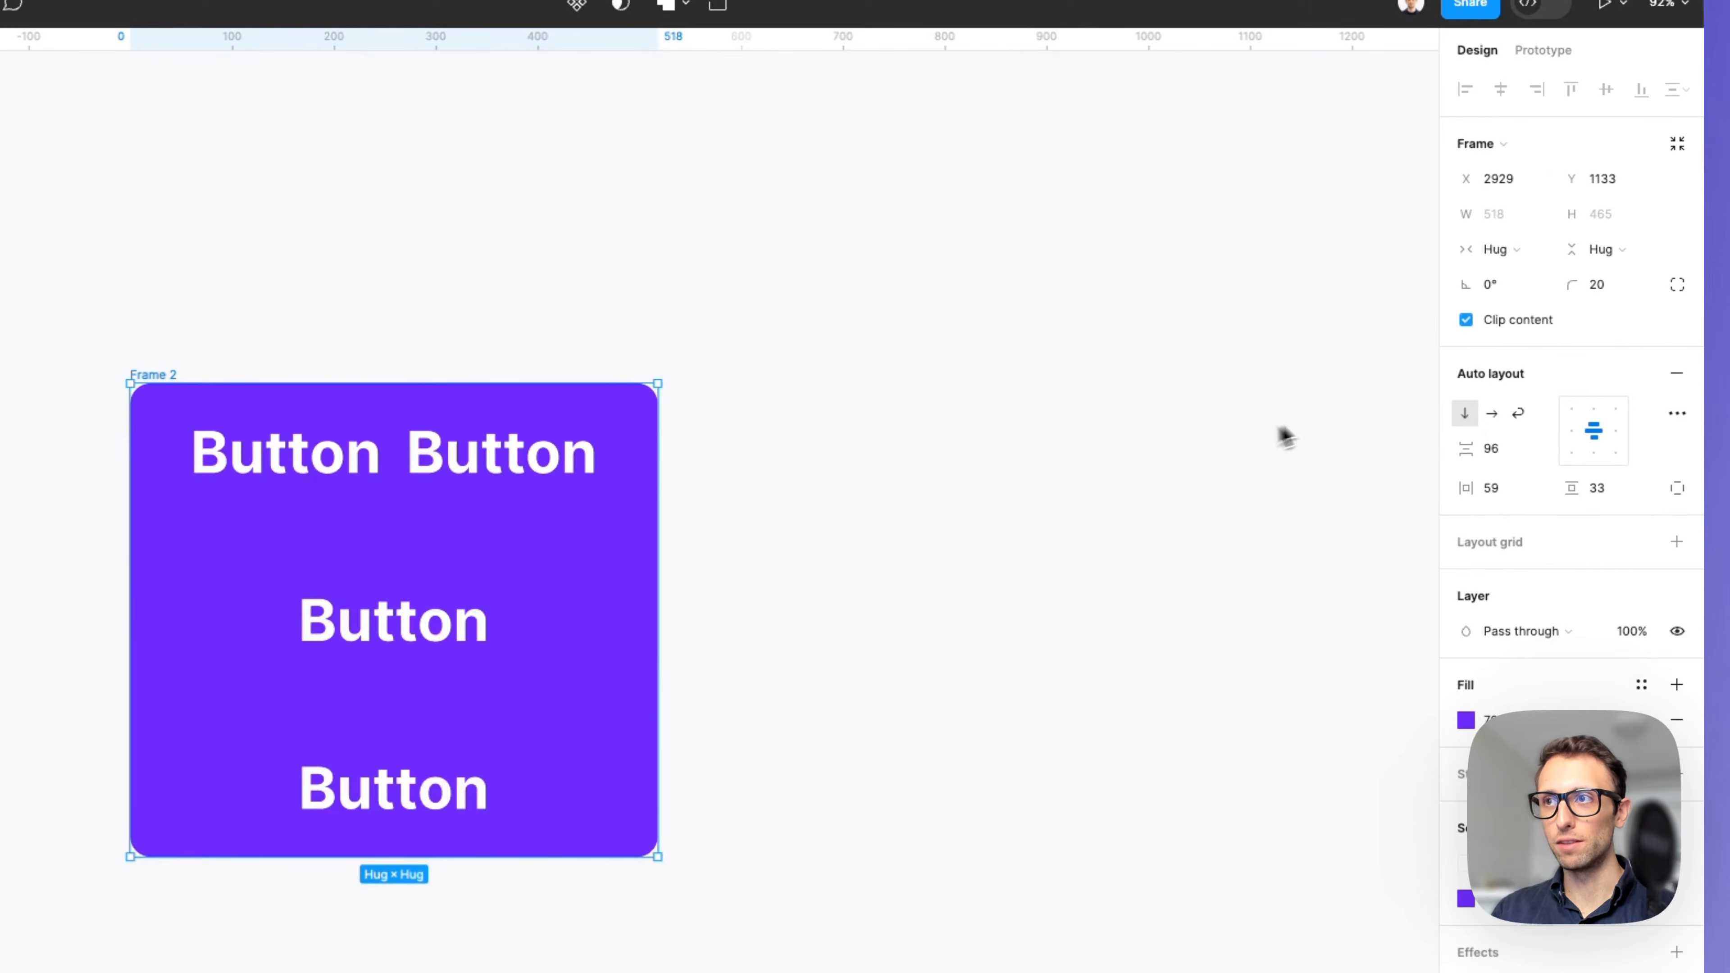
pyautogui.moveTo(1467, 489); pyautogui.dragTo(1639, 465)
pyautogui.click(1529, 408)
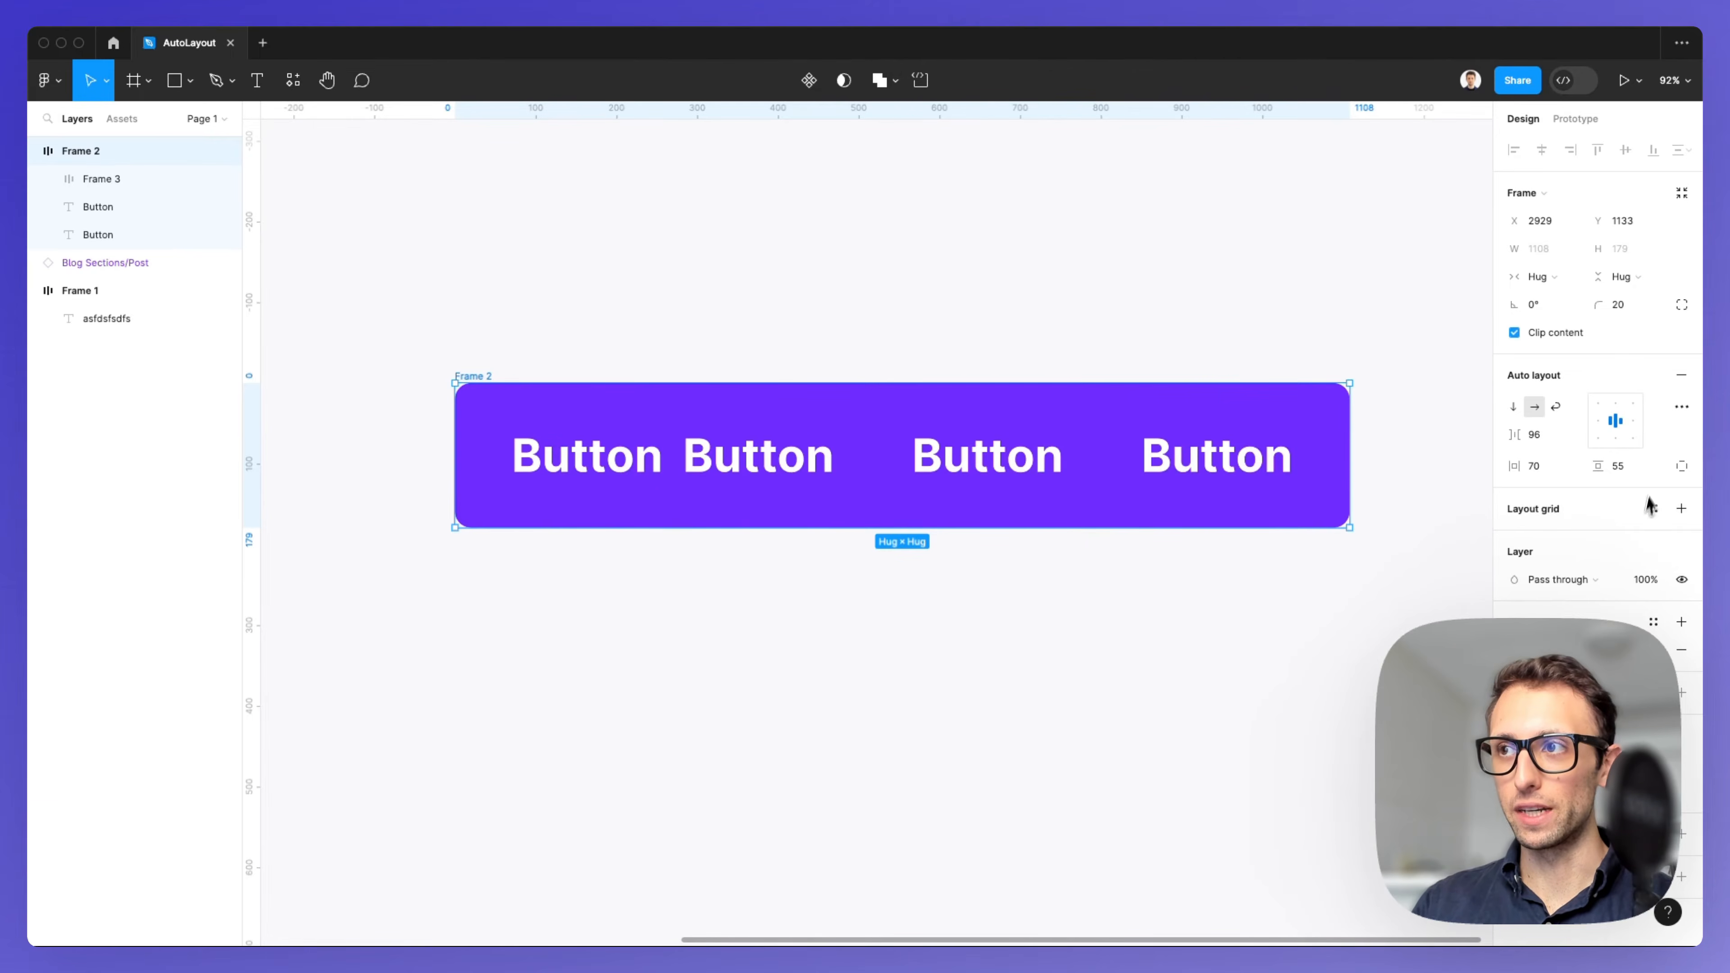
# Try separate side paddings on the frame, adjusting left and top, then undo the padding edits.
pyautogui.click(1680, 468)
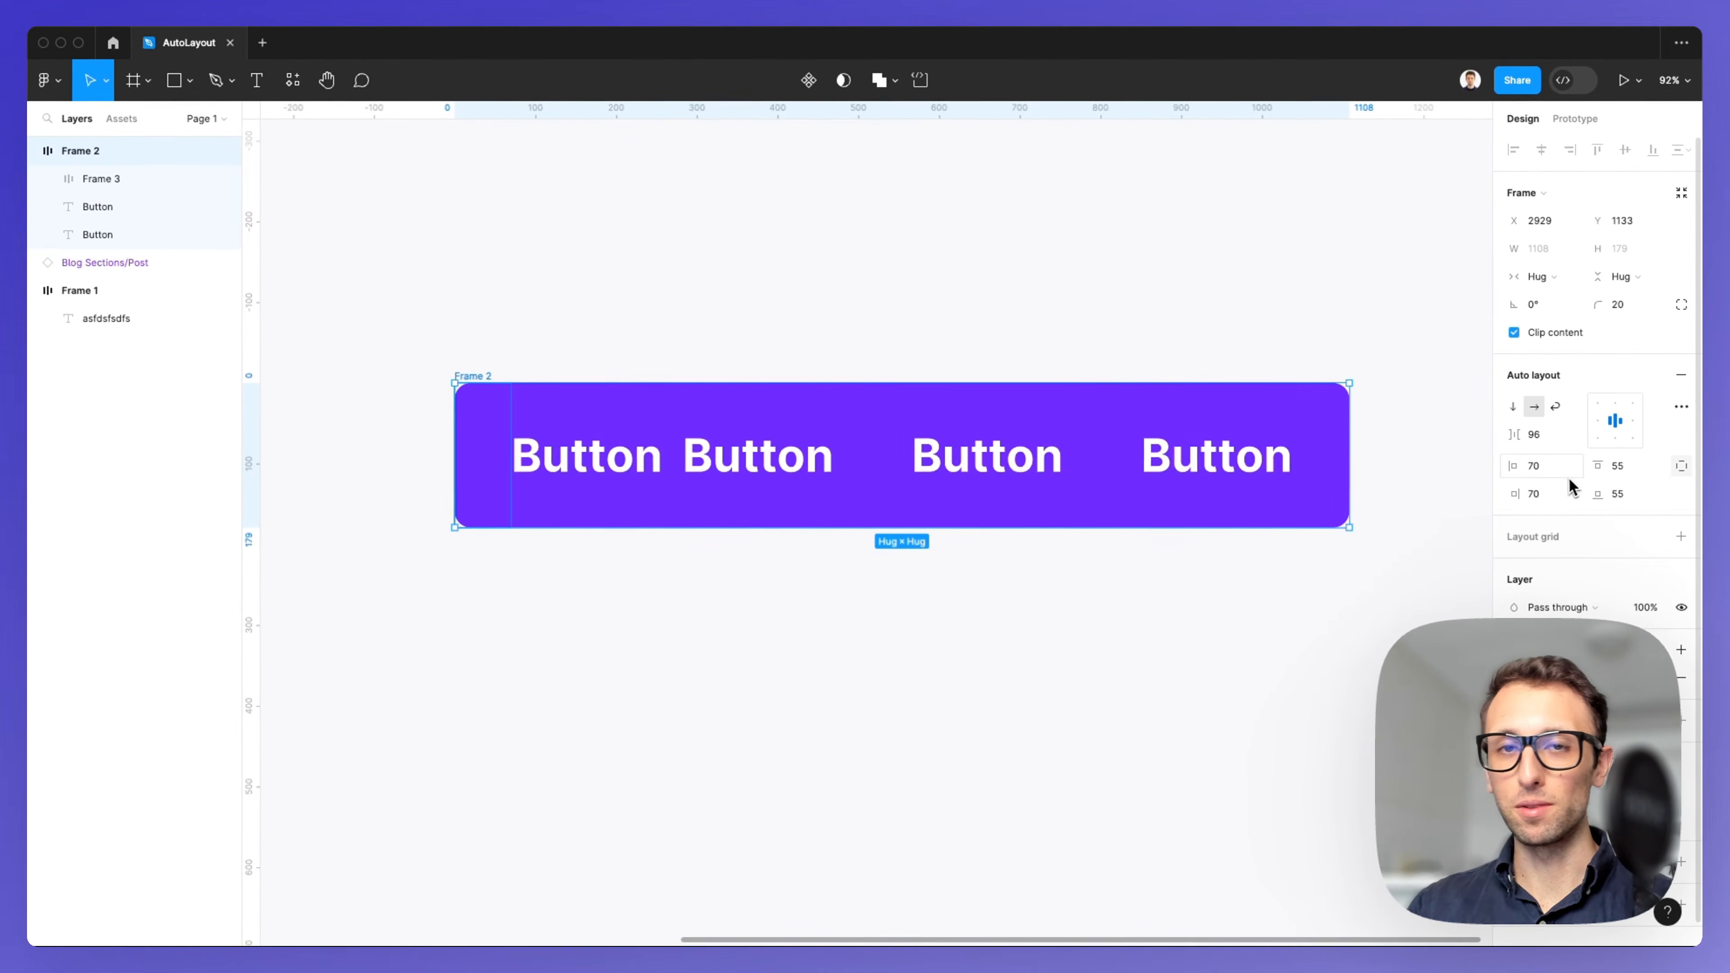
pyautogui.moveTo(1517, 468); pyautogui.dragTo(1328, 488)
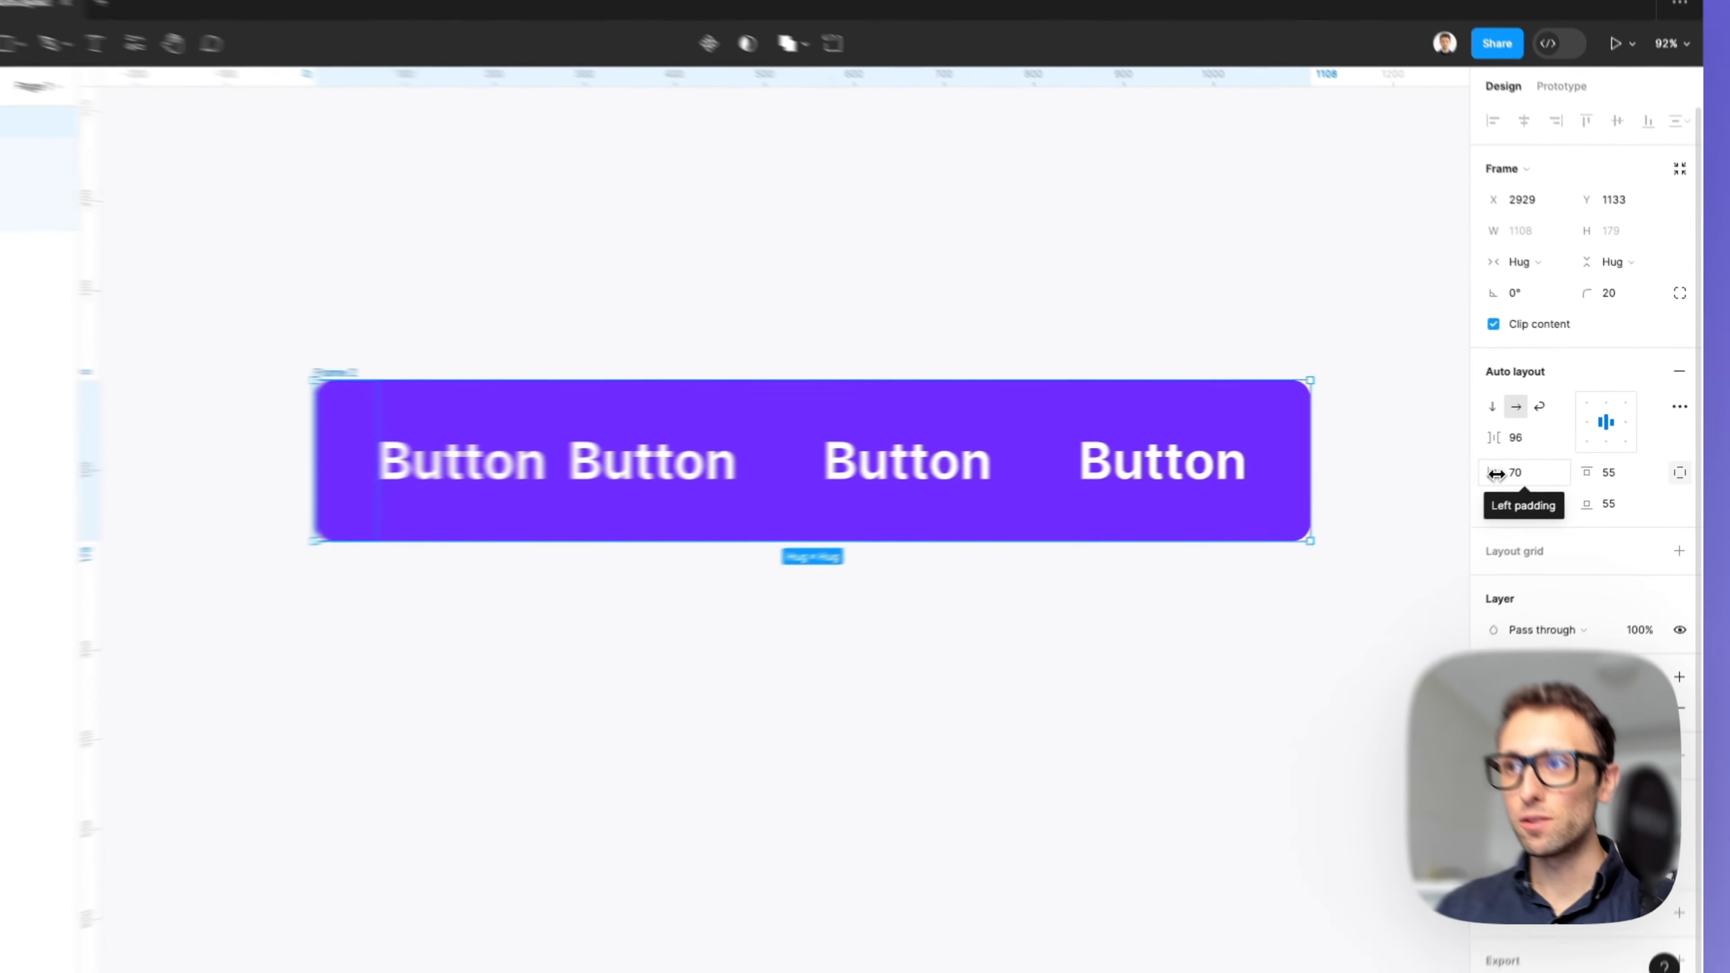
pyautogui.moveTo(1571, 472); pyautogui.dragTo(1575, 507)
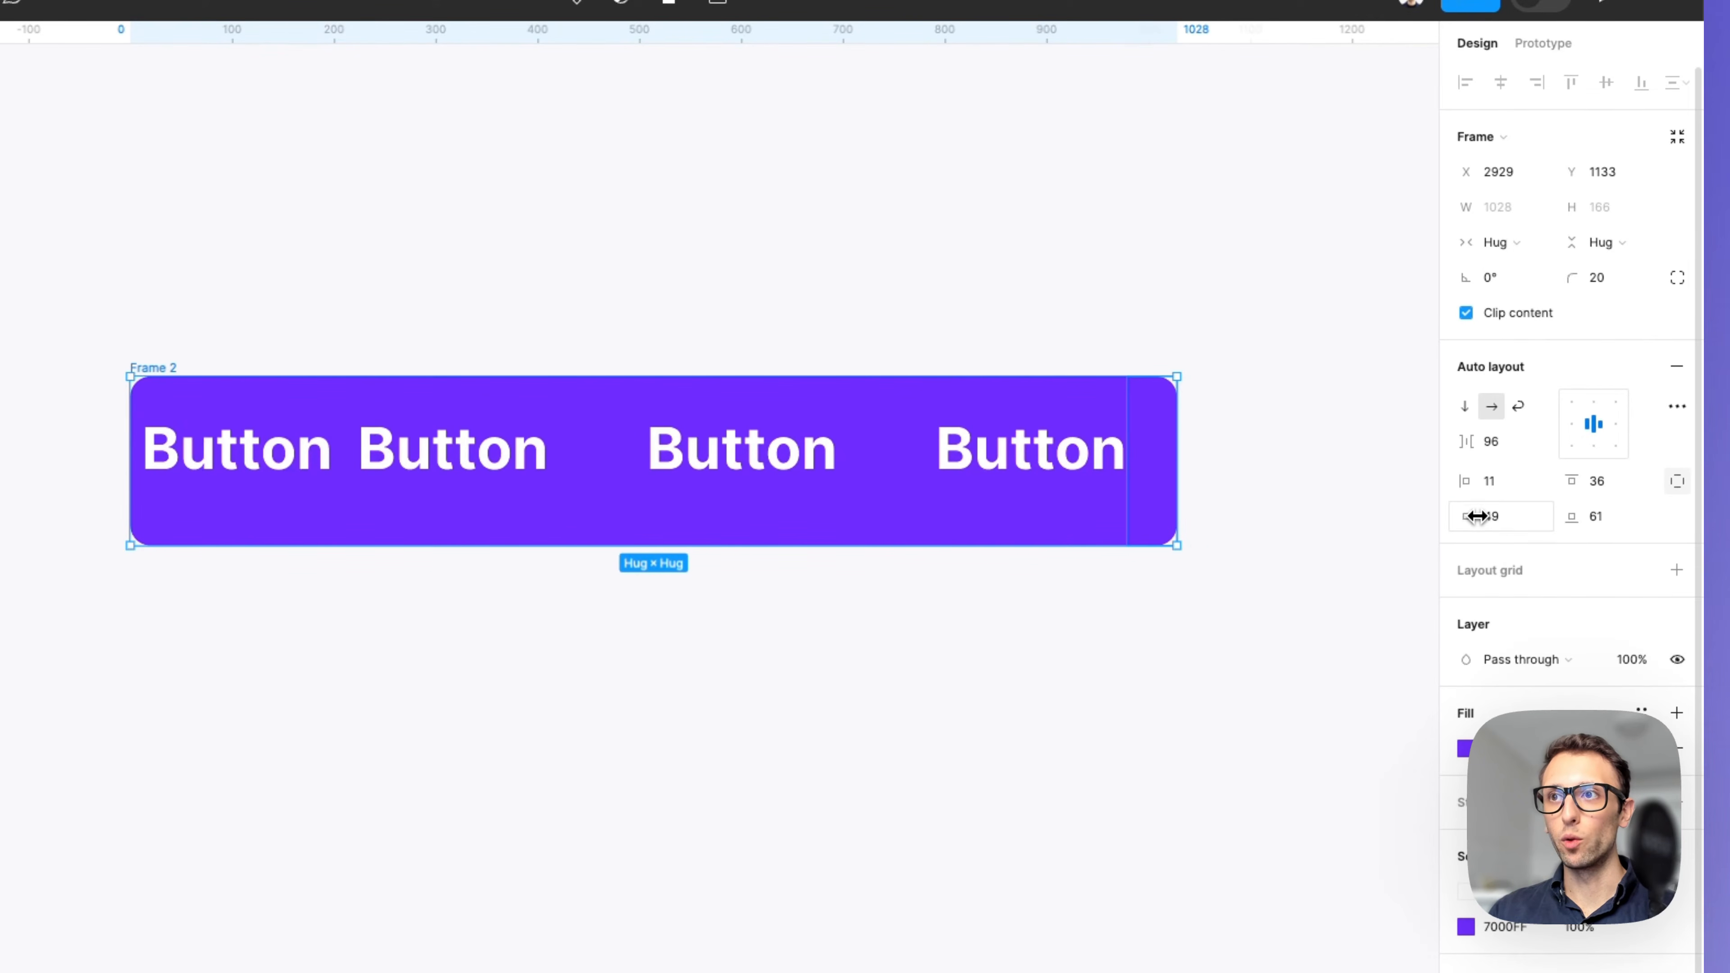
pyautogui.press('super+z')
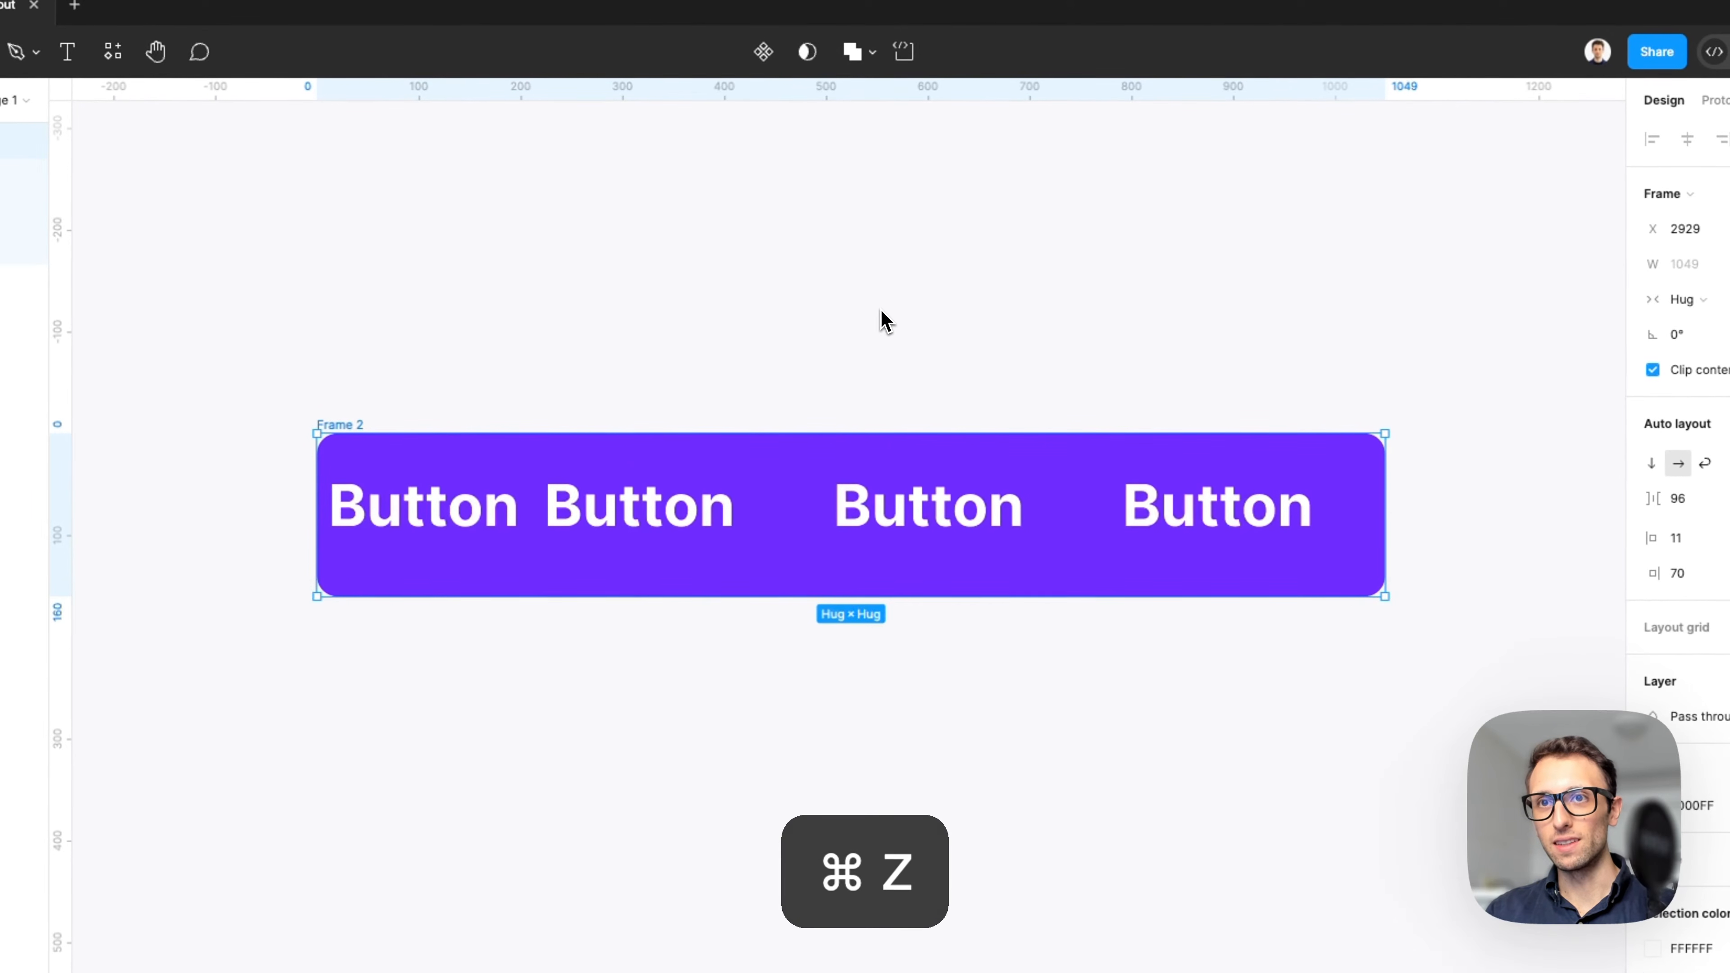
pyautogui.press('super+z')
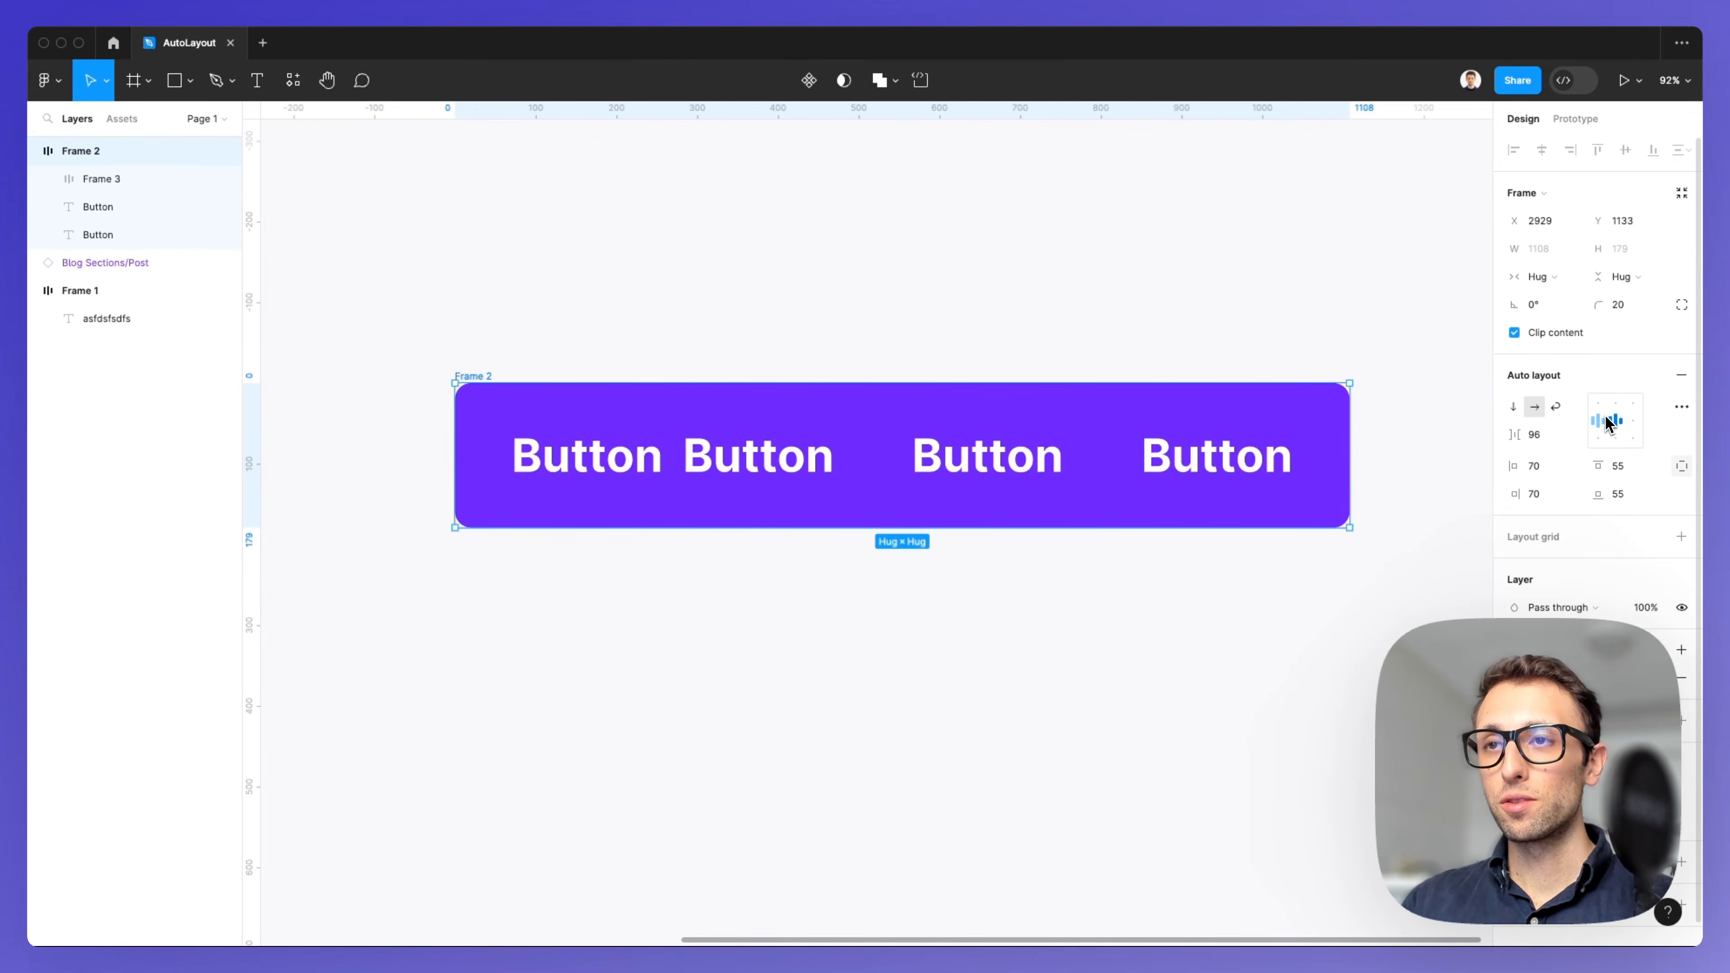
# Delete the nested two-label frame and paste copies of the Button labels so four sit in the row.
pyautogui.click(786, 461)
pyautogui.press('Delete')
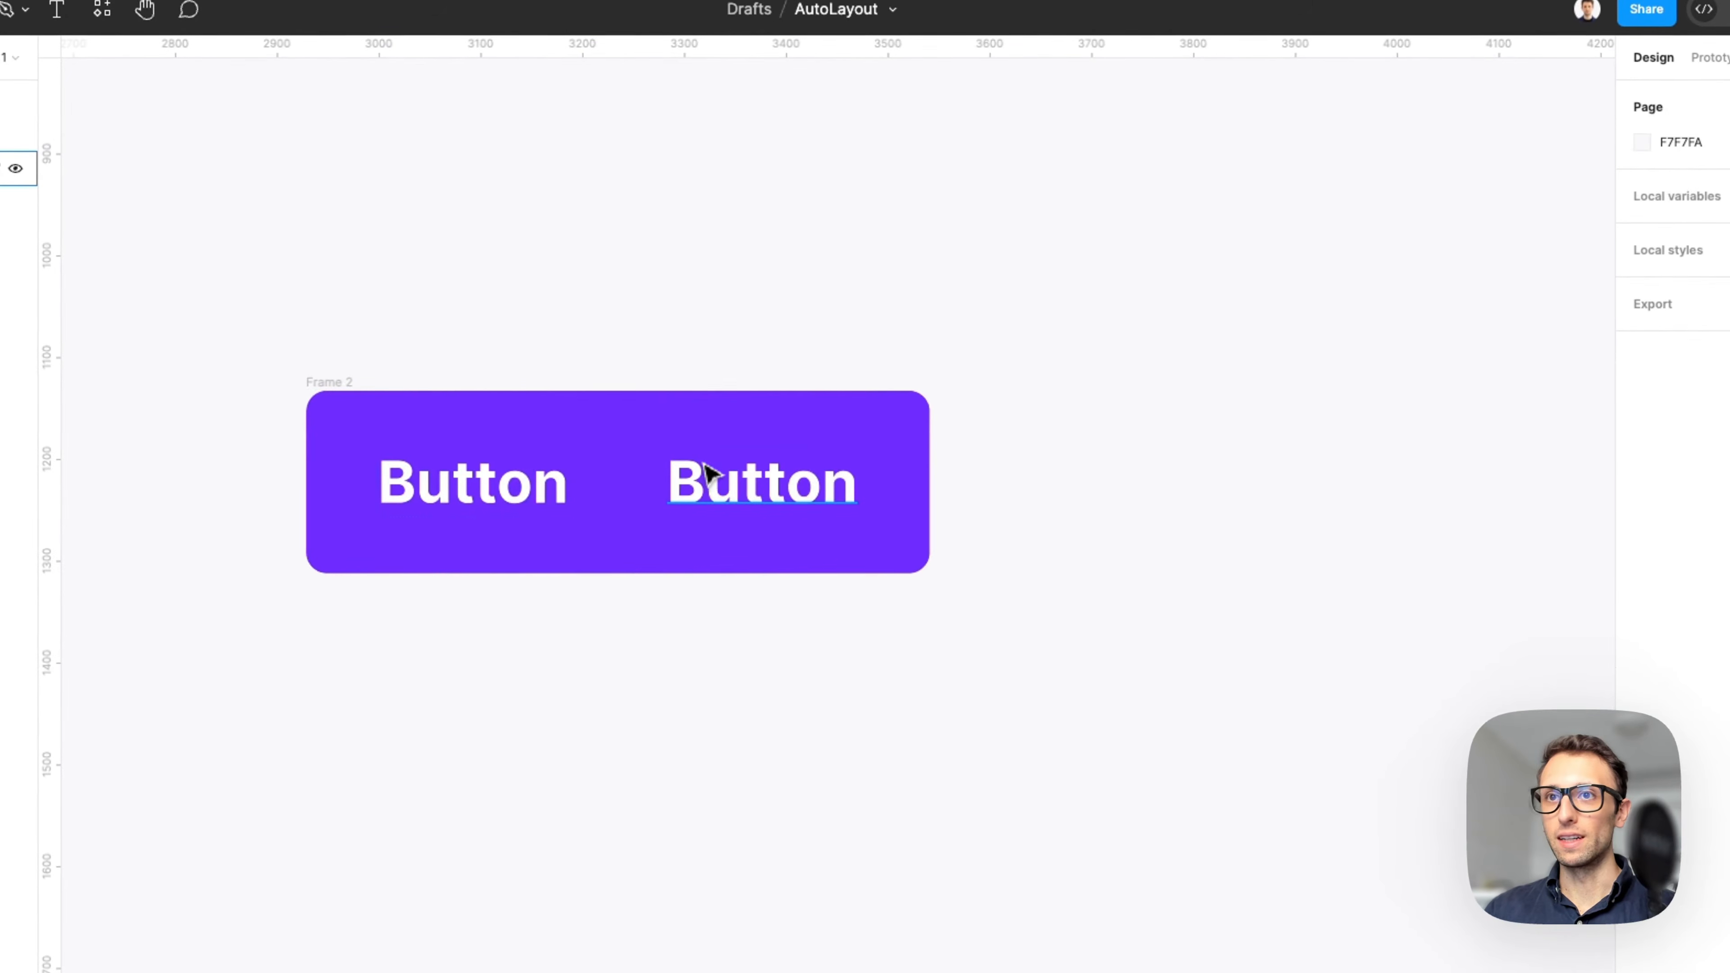
pyautogui.click(525, 499)
pyautogui.click(823, 494)
pyautogui.press('super+c')
pyautogui.press('super+v')
pyautogui.press('super+v')
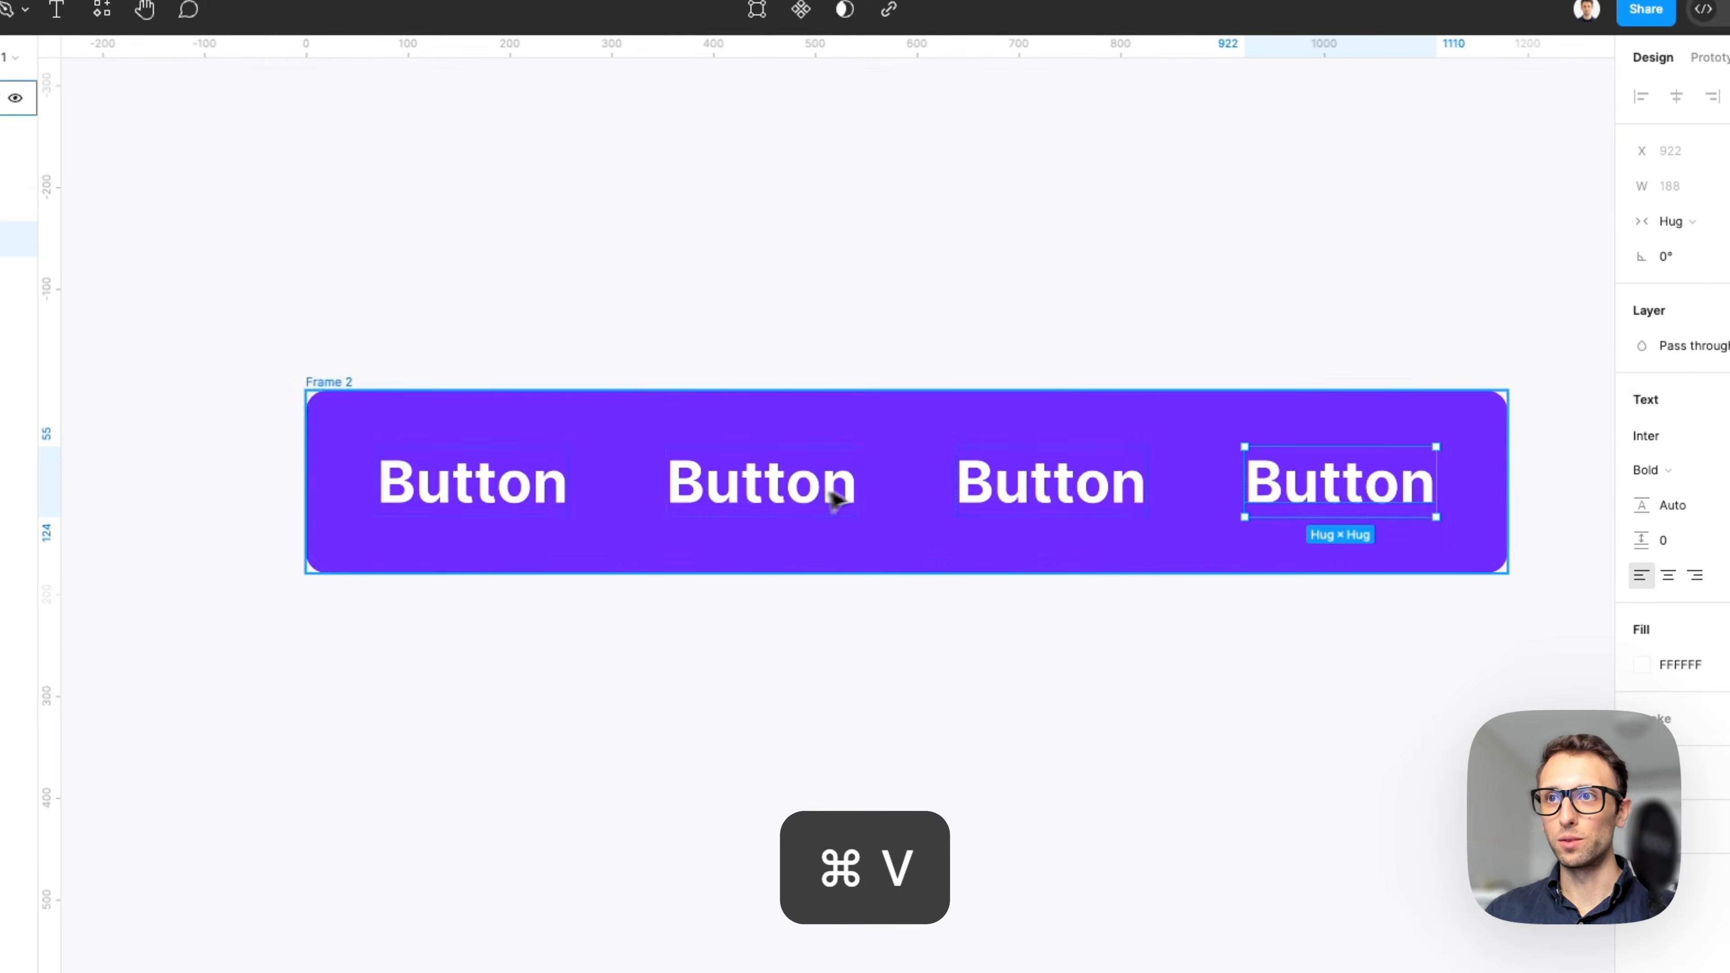
# Set the frame's content alignment to top left and resize the frame to about 1745 × 579.
pyautogui.click(1097, 408)
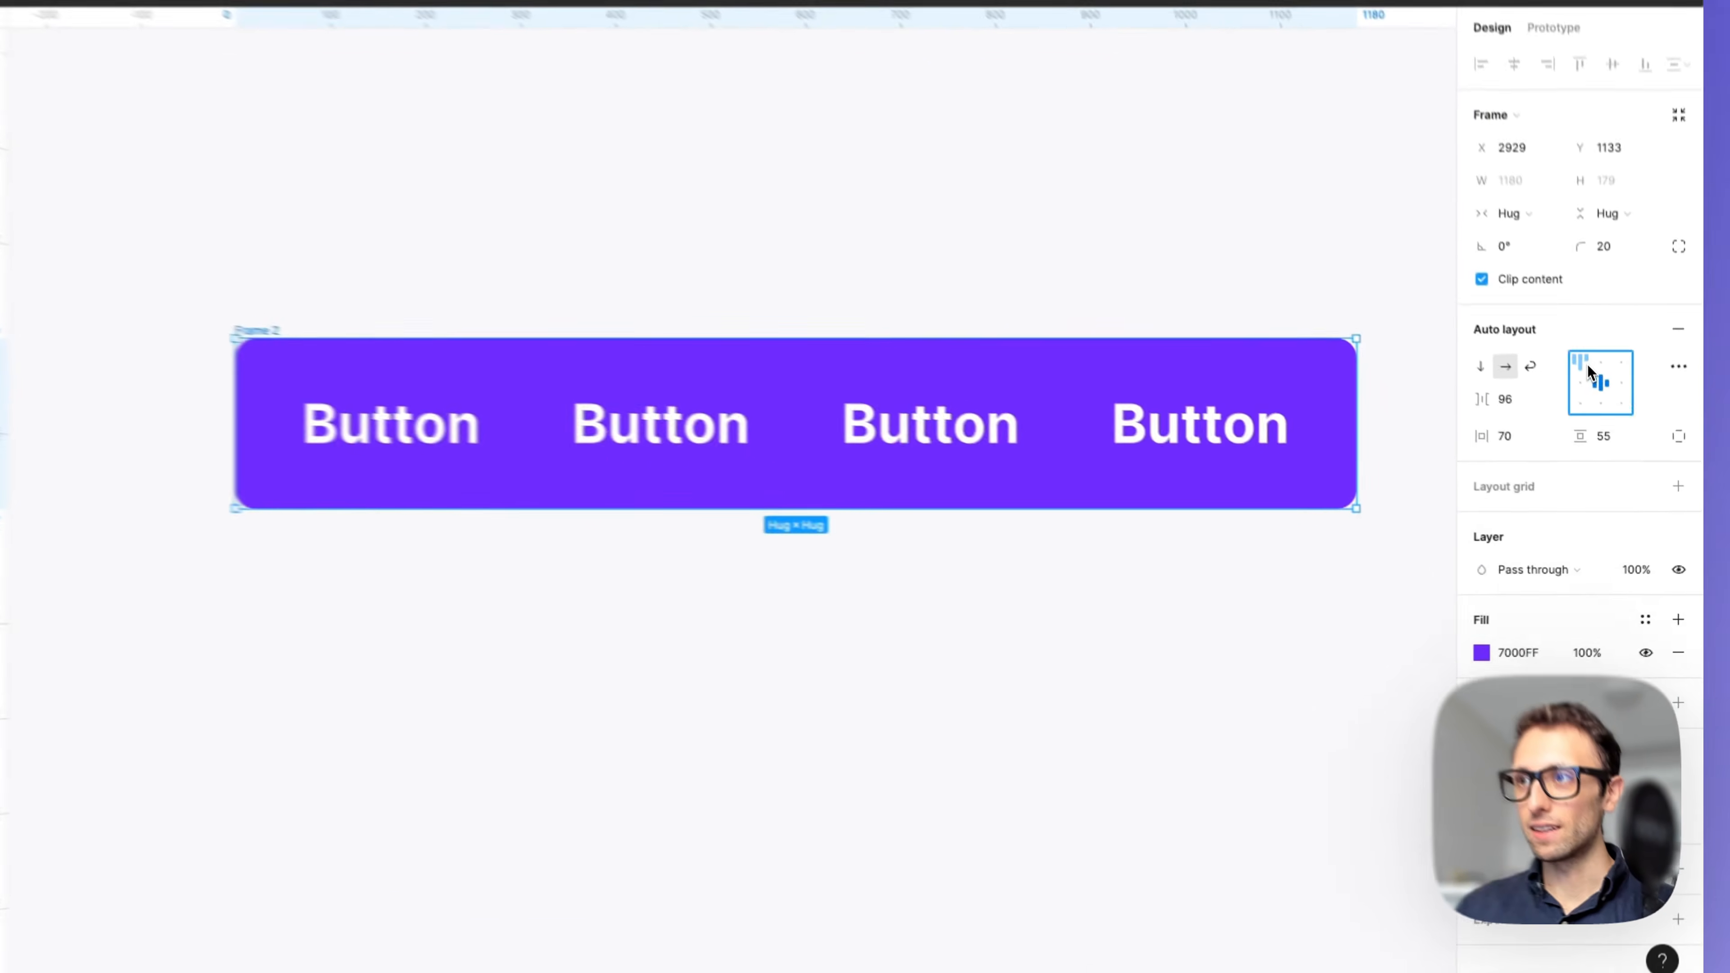
pyautogui.click(1584, 364)
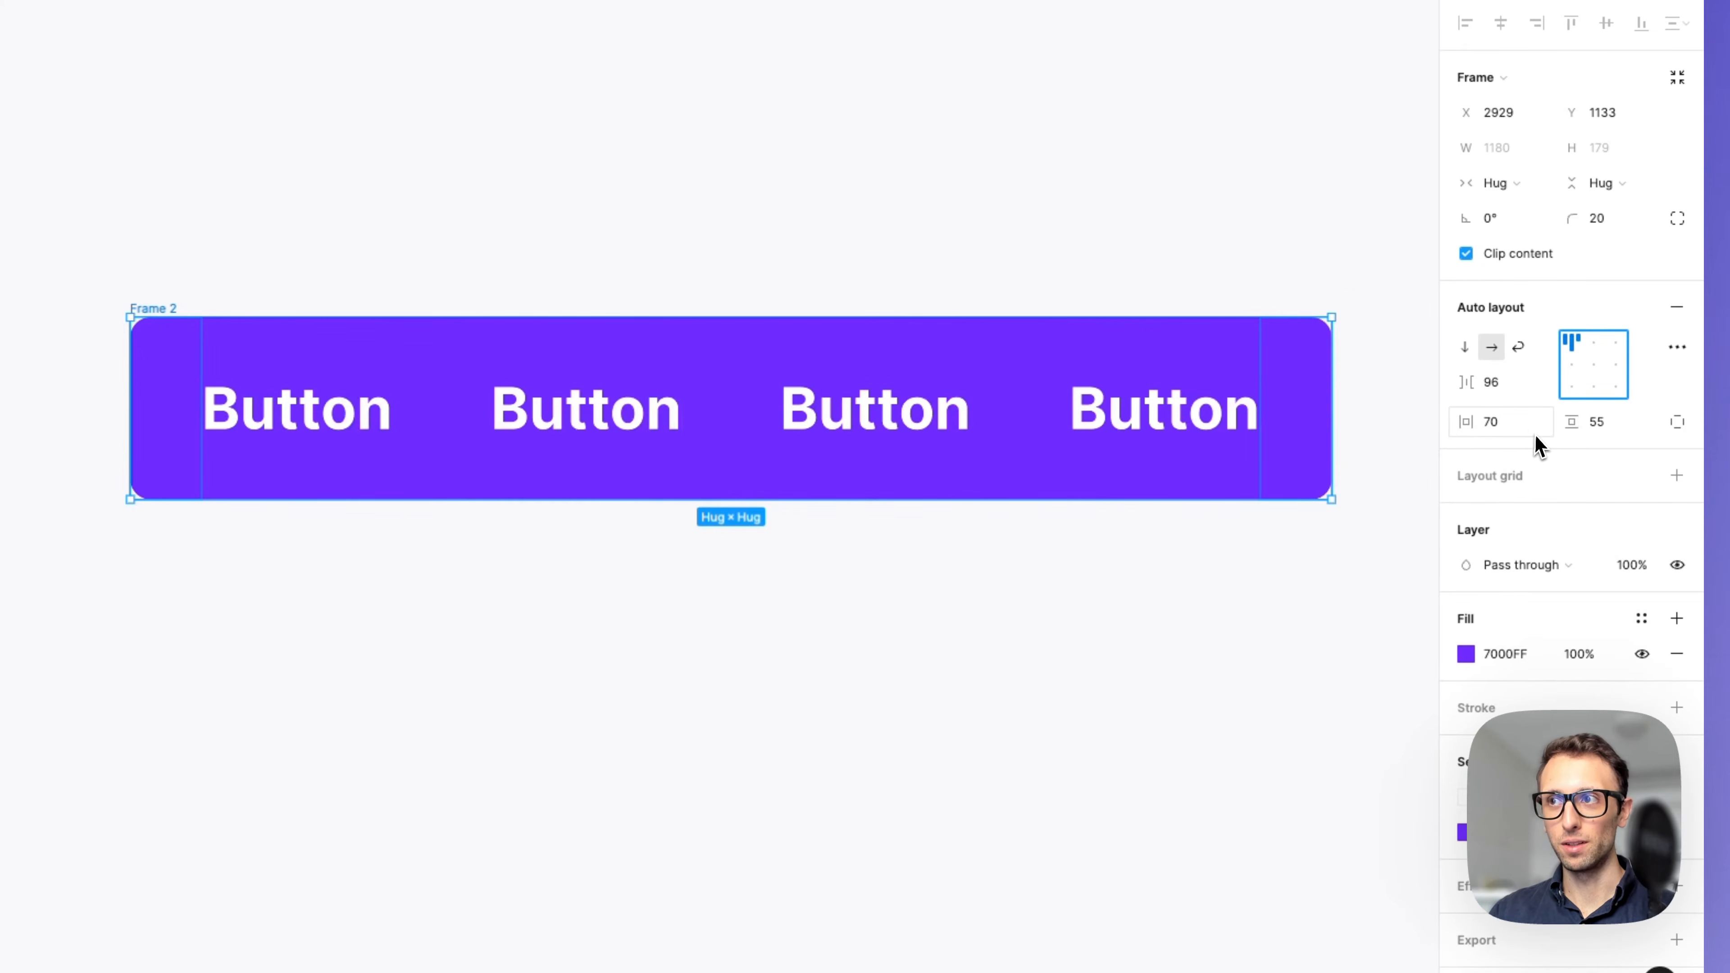
pyautogui.scroll(-3, 1177, 508)
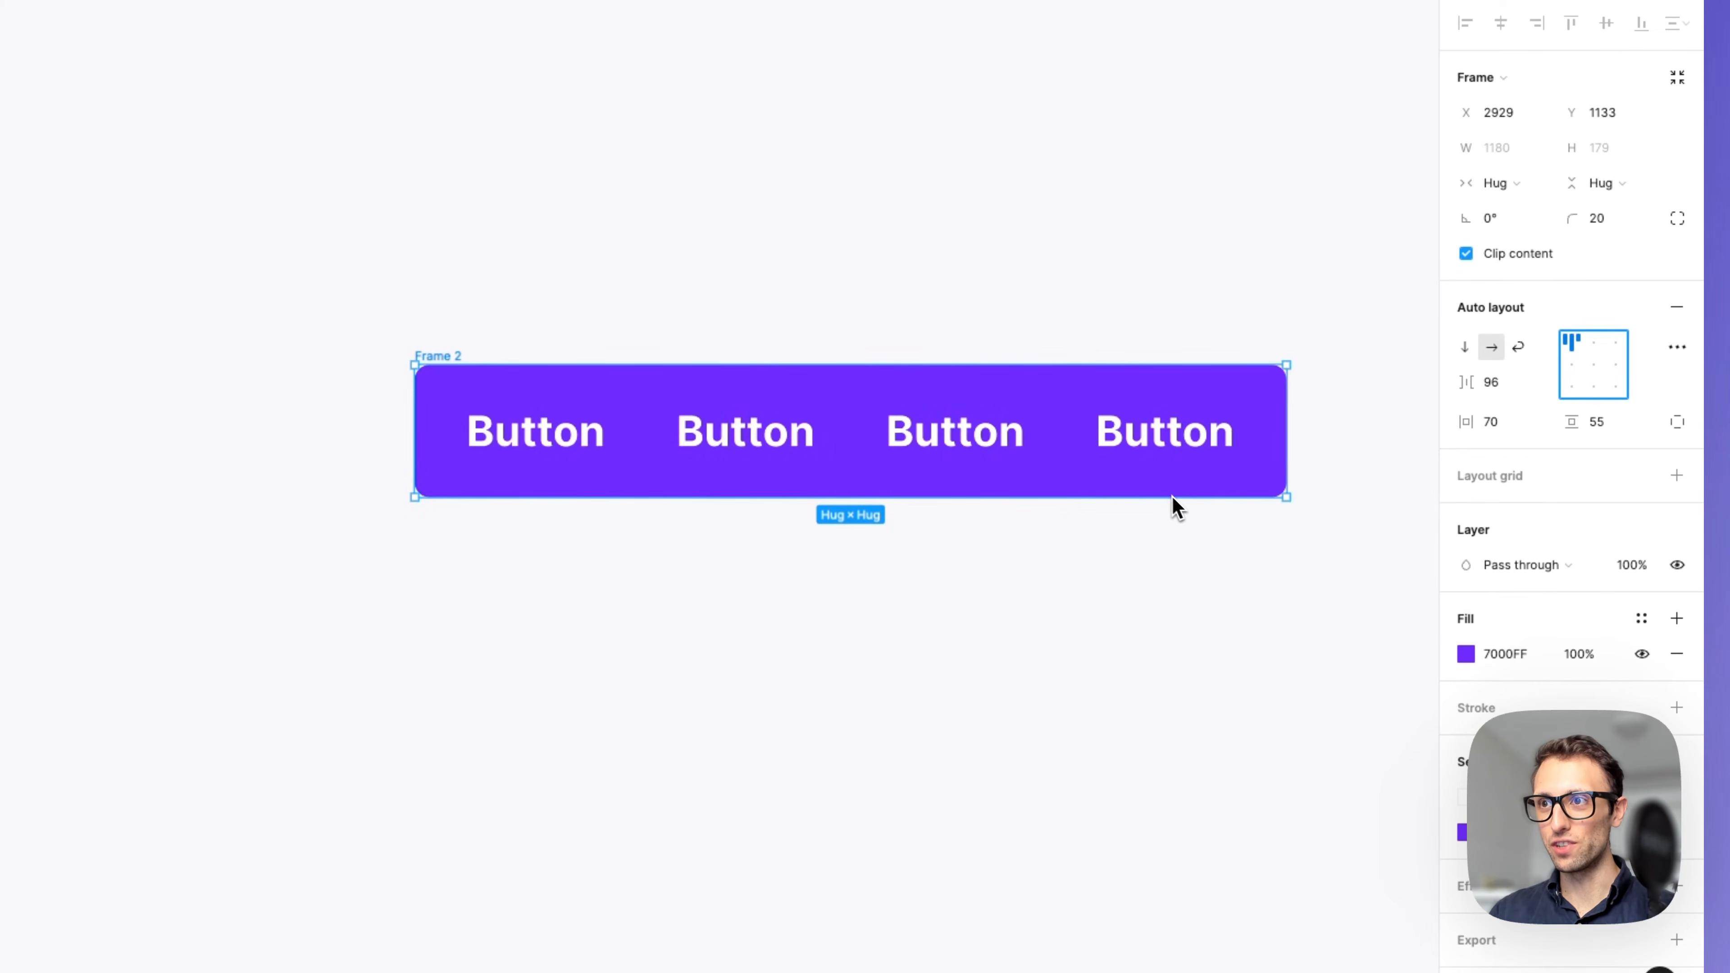
pyautogui.hscroll(3, 1176, 507)
pyautogui.moveTo(1124, 497); pyautogui.dragTo(1262, 664)
pyautogui.press('super+z')
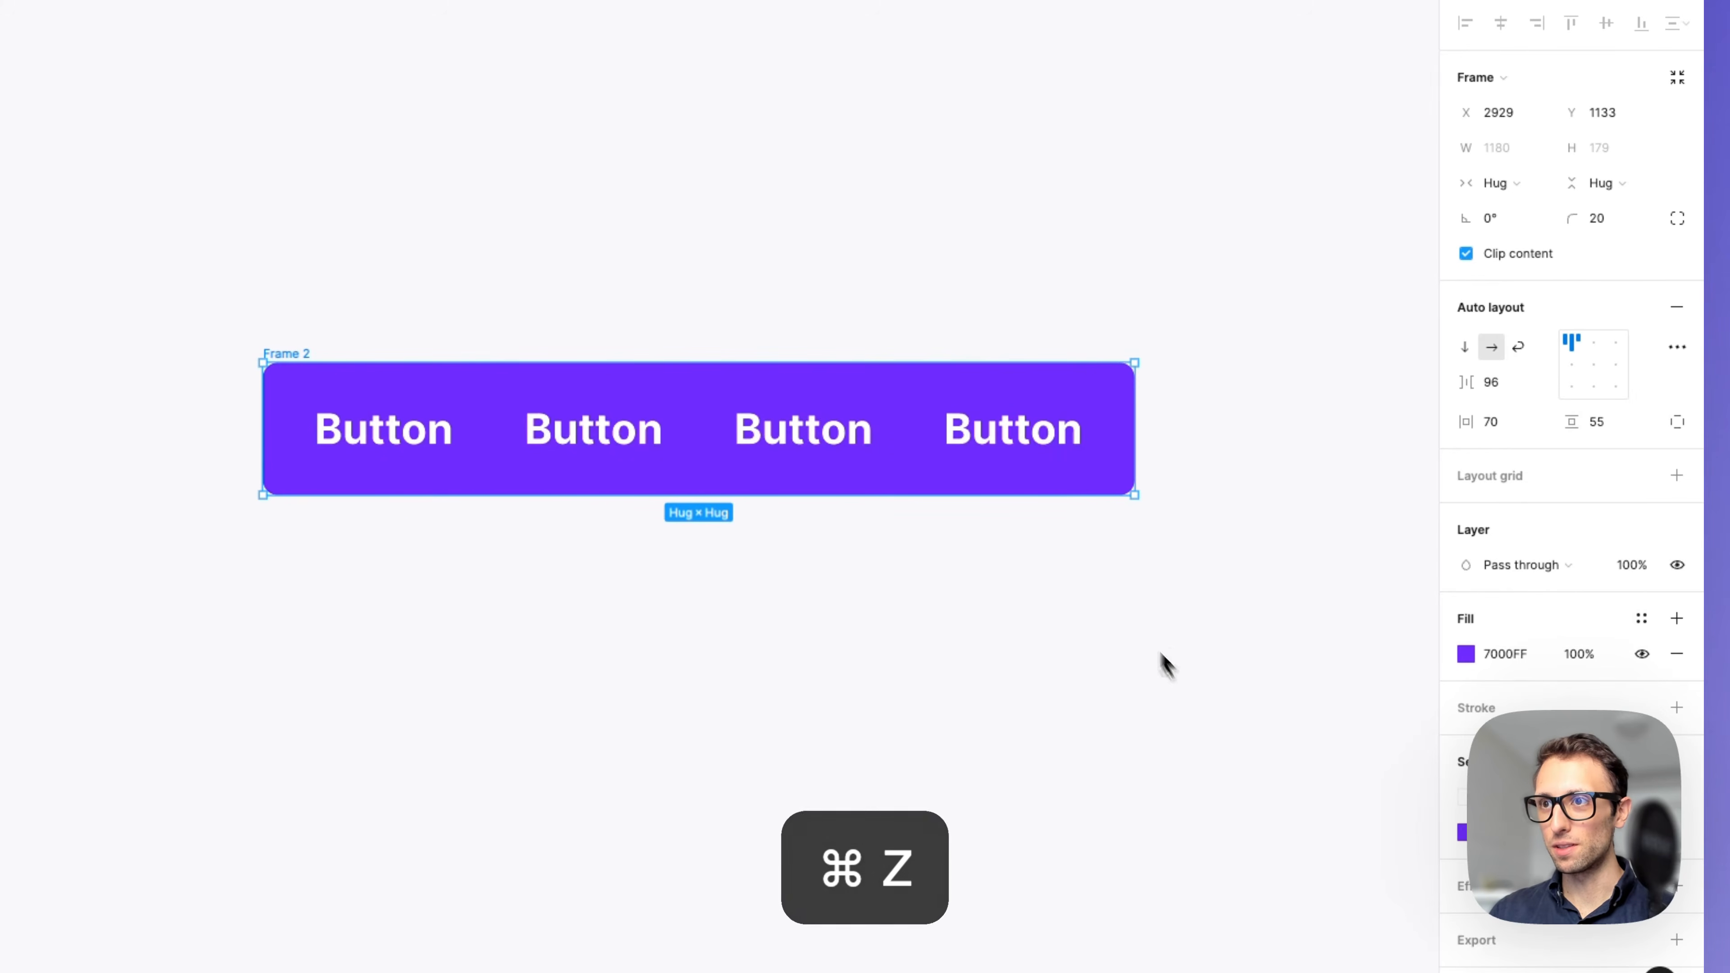
pyautogui.moveTo(1133, 496); pyautogui.dragTo(1333, 791)
# Test the frame's content alignment positions, finishing with top center.
pyautogui.click(1571, 367)
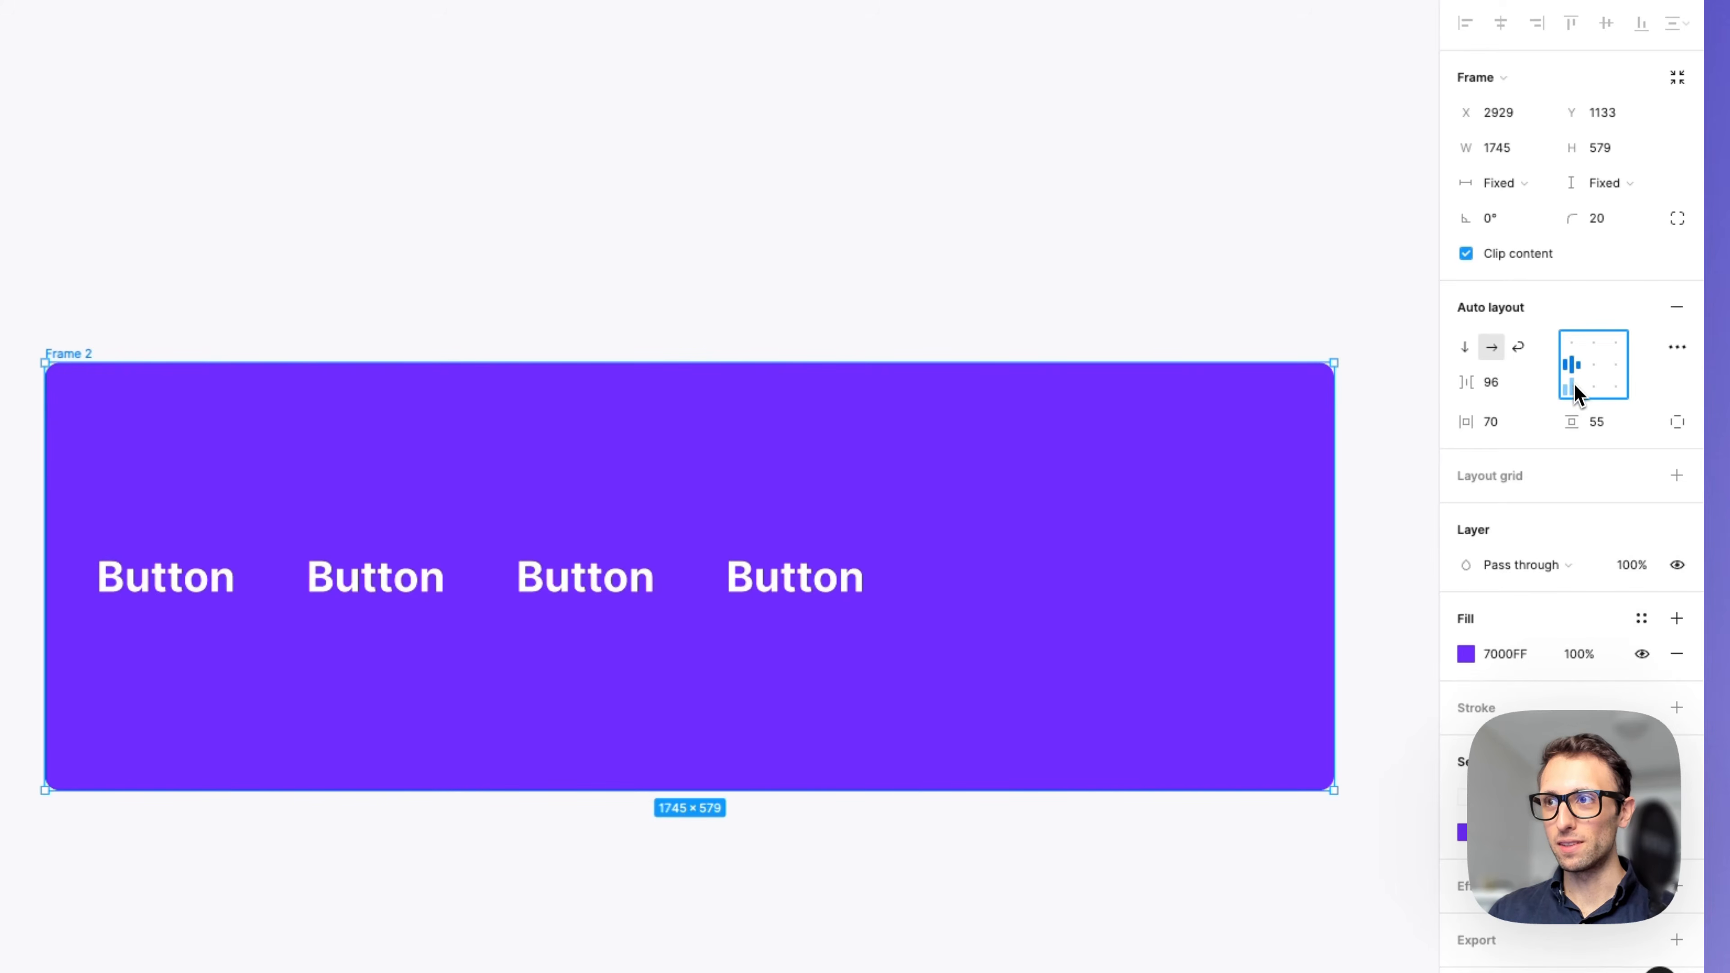
pyautogui.click(1571, 387)
pyautogui.click(1597, 372)
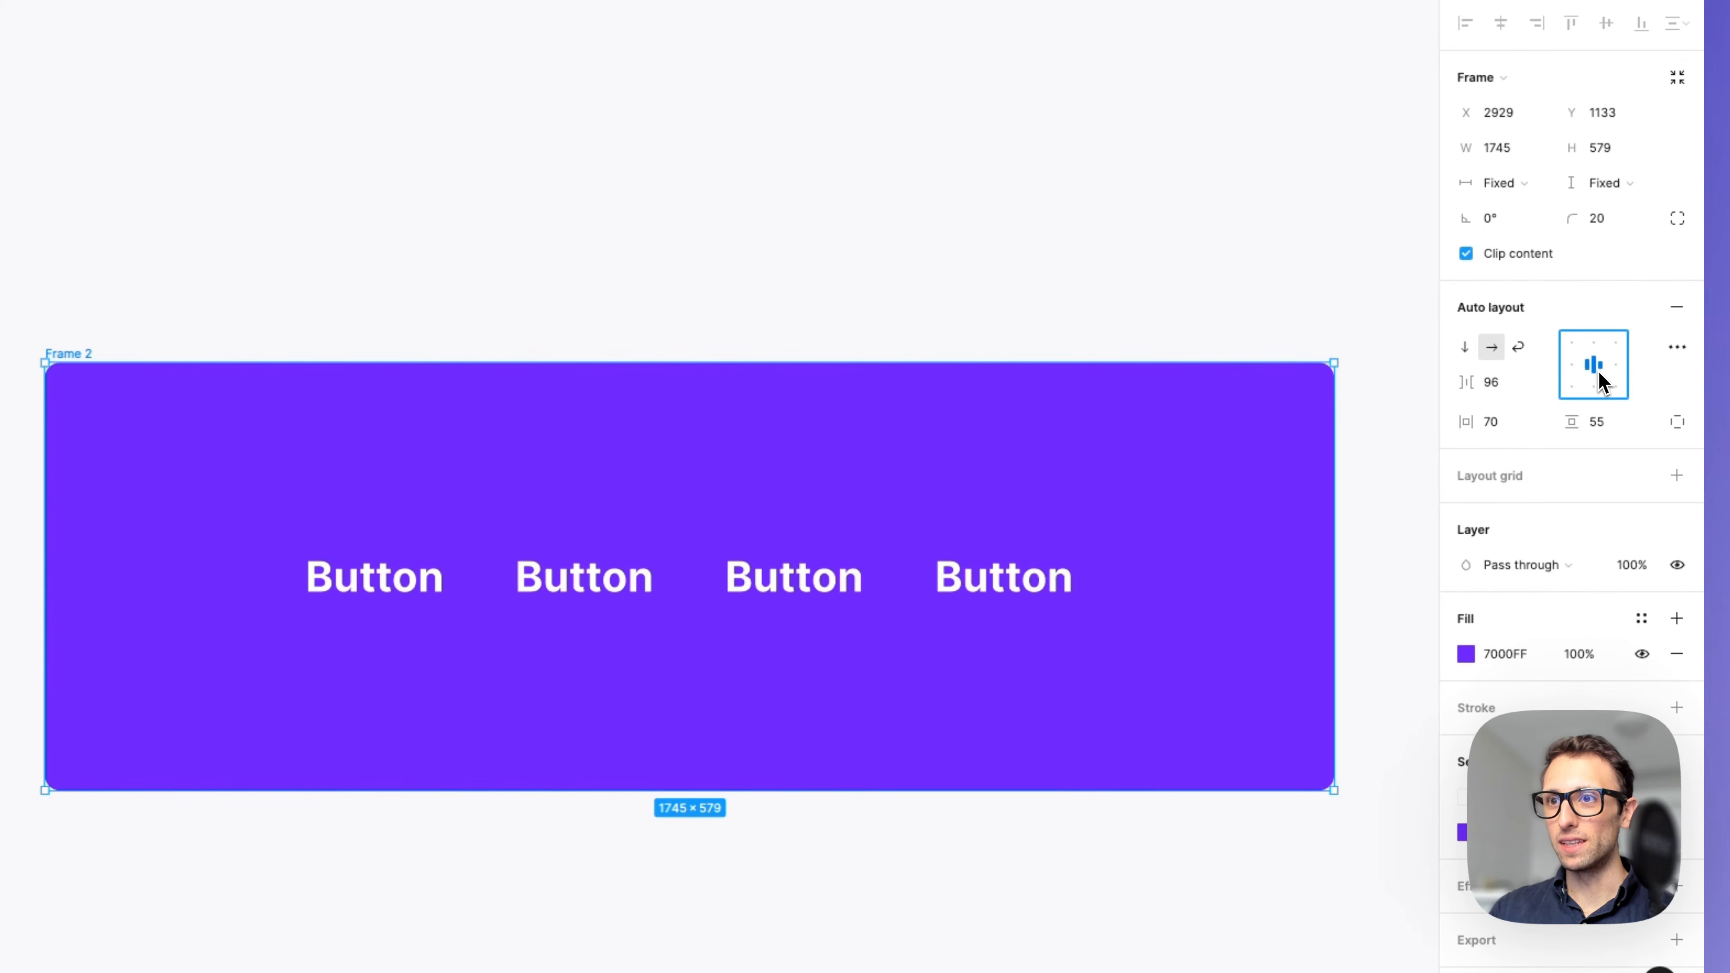
pyautogui.click(1616, 345)
pyautogui.click(1572, 343)
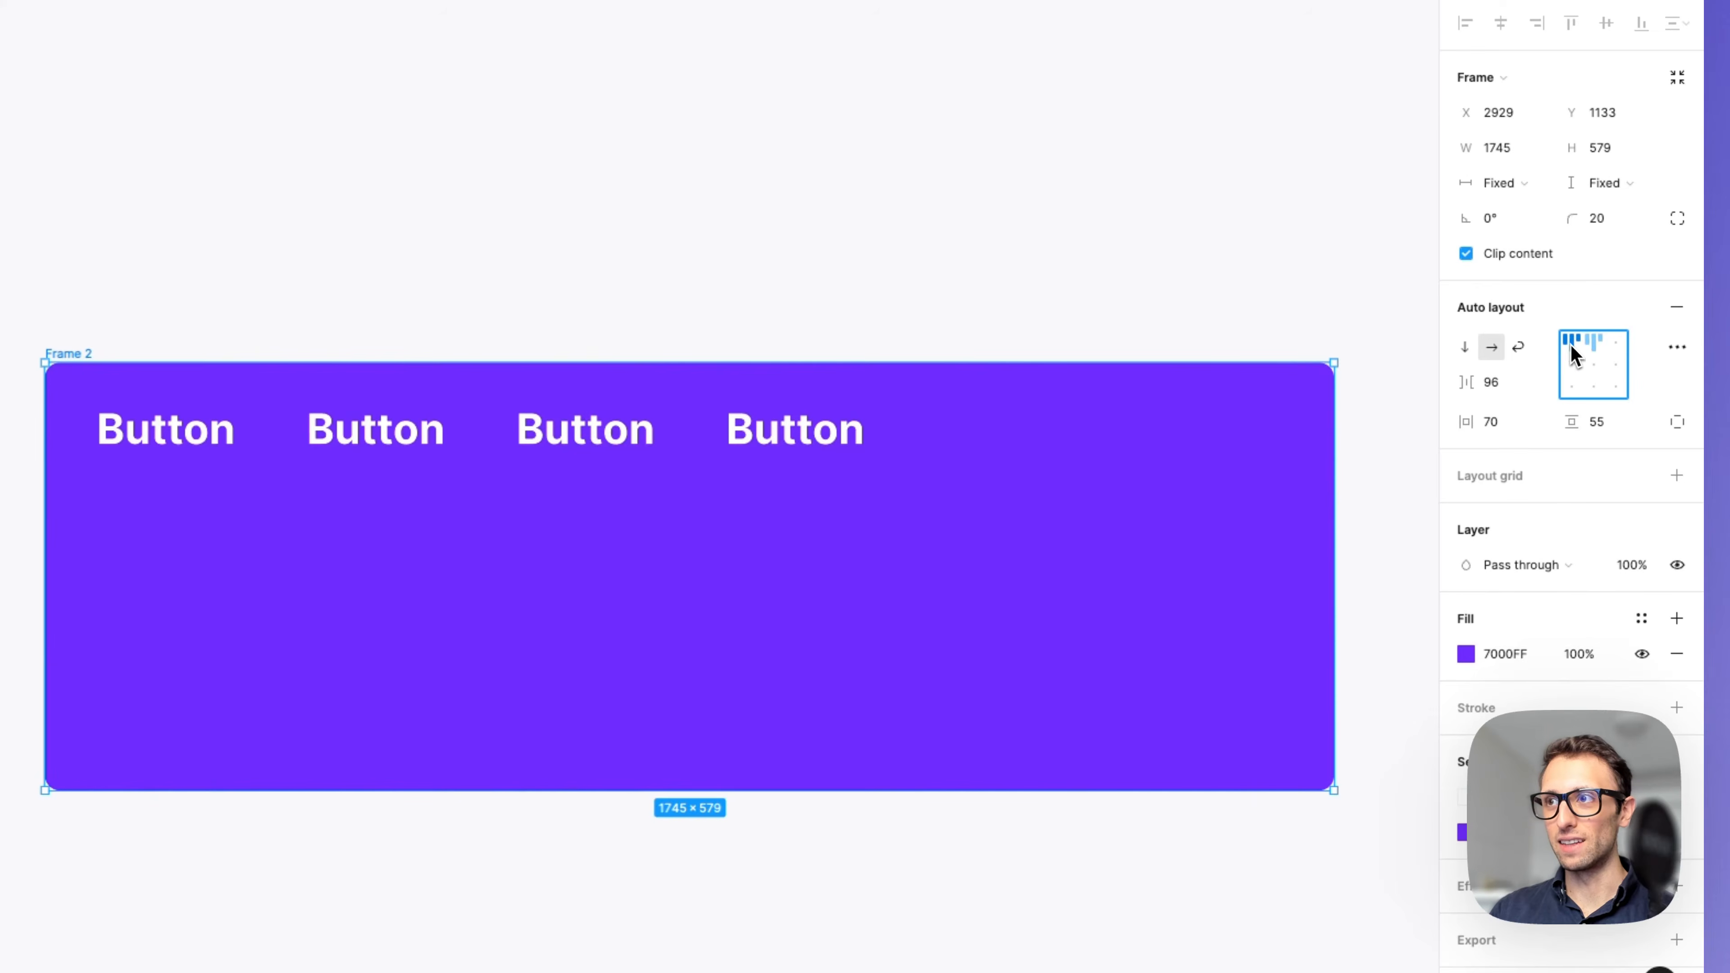
pyautogui.click(1615, 386)
pyautogui.click(1615, 366)
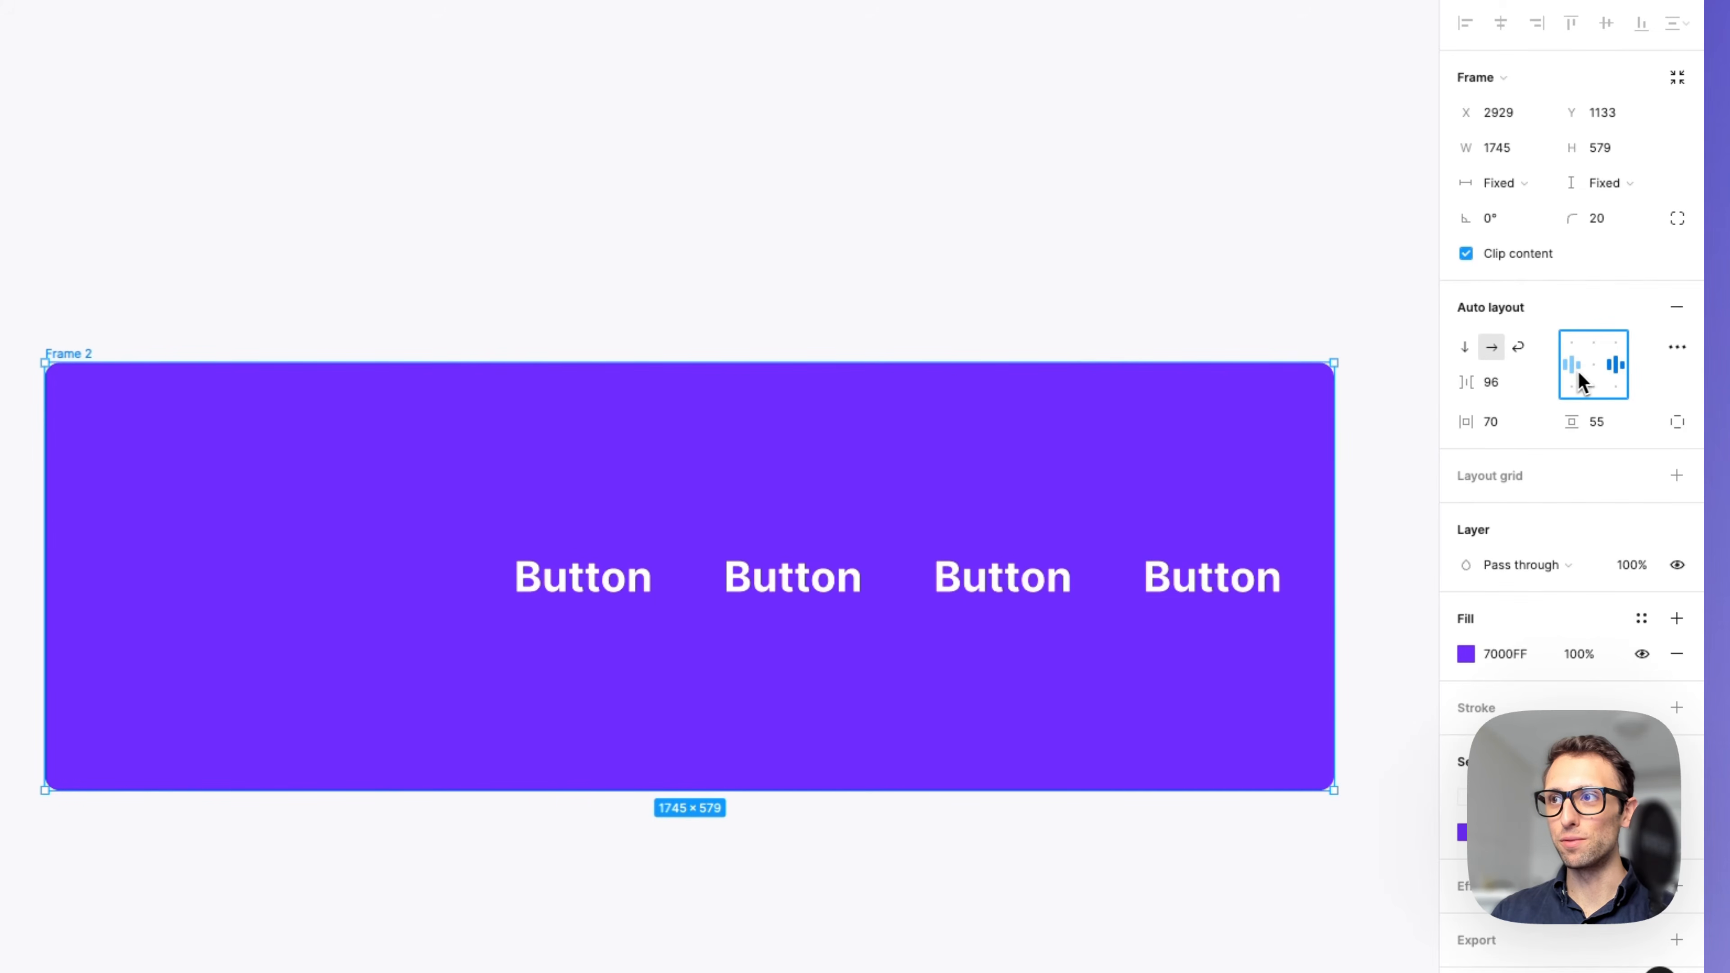
pyautogui.click(1578, 370)
pyautogui.click(1592, 368)
pyautogui.click(1591, 341)
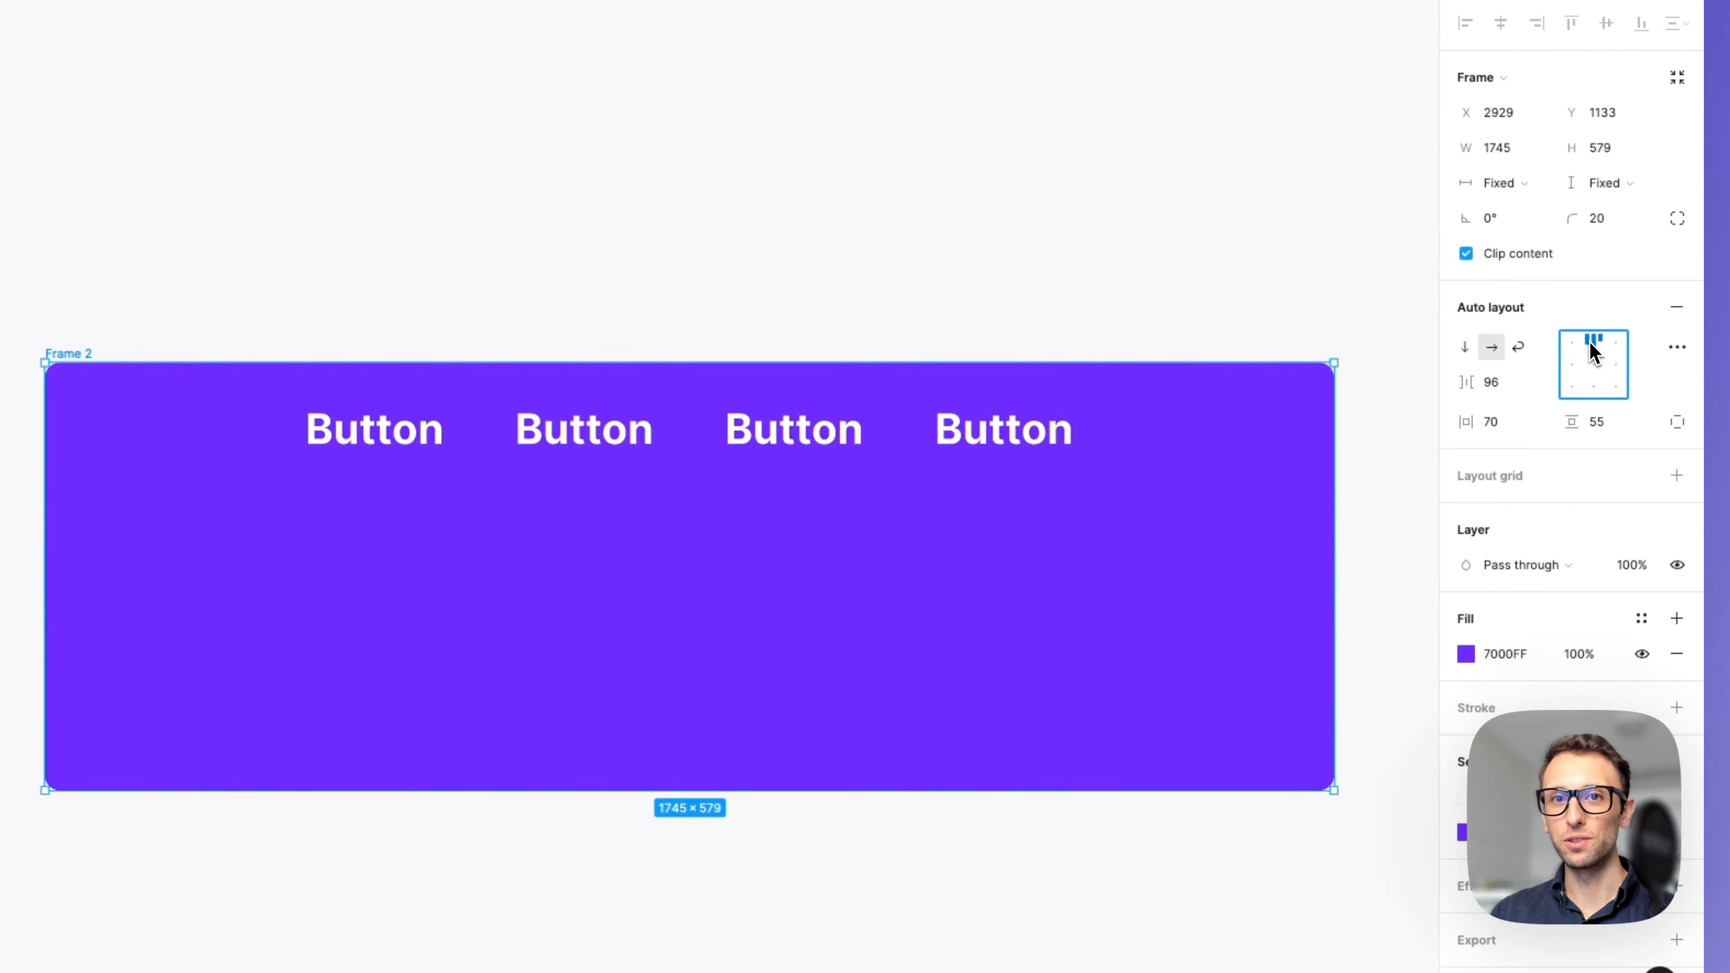
# Center the frame's content and set the gap between the Button labels to Auto so they spread across the row.
pyautogui.click(1595, 366)
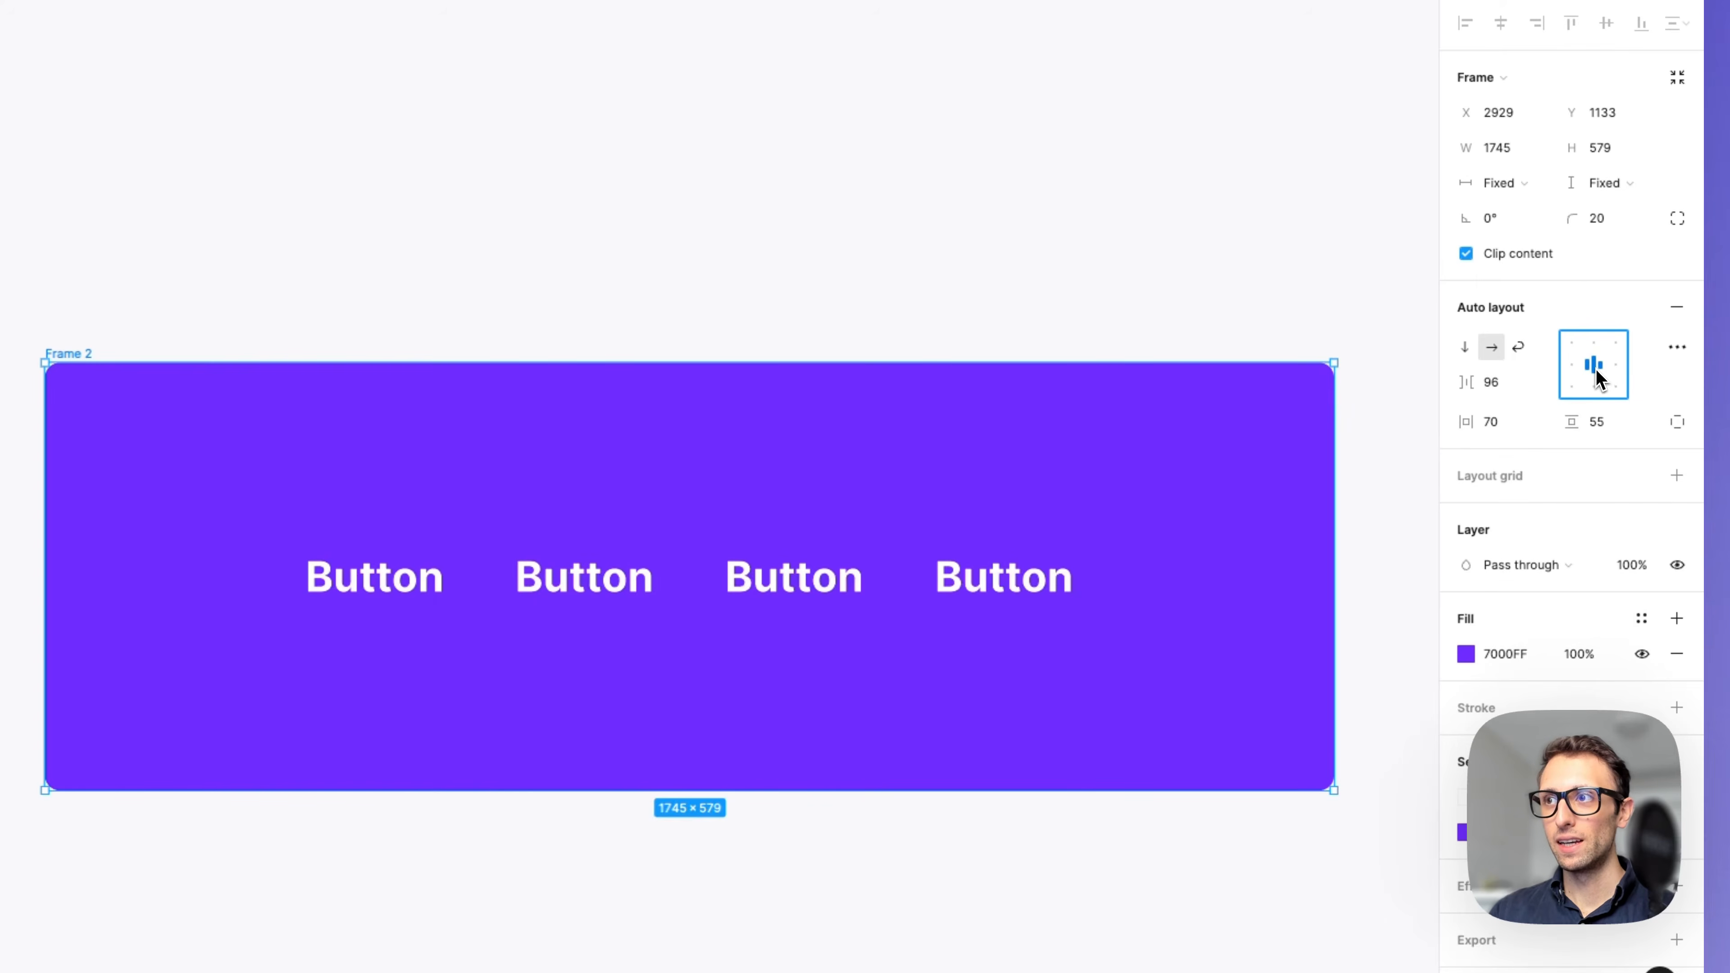
pyautogui.doubleClick(1595, 368)
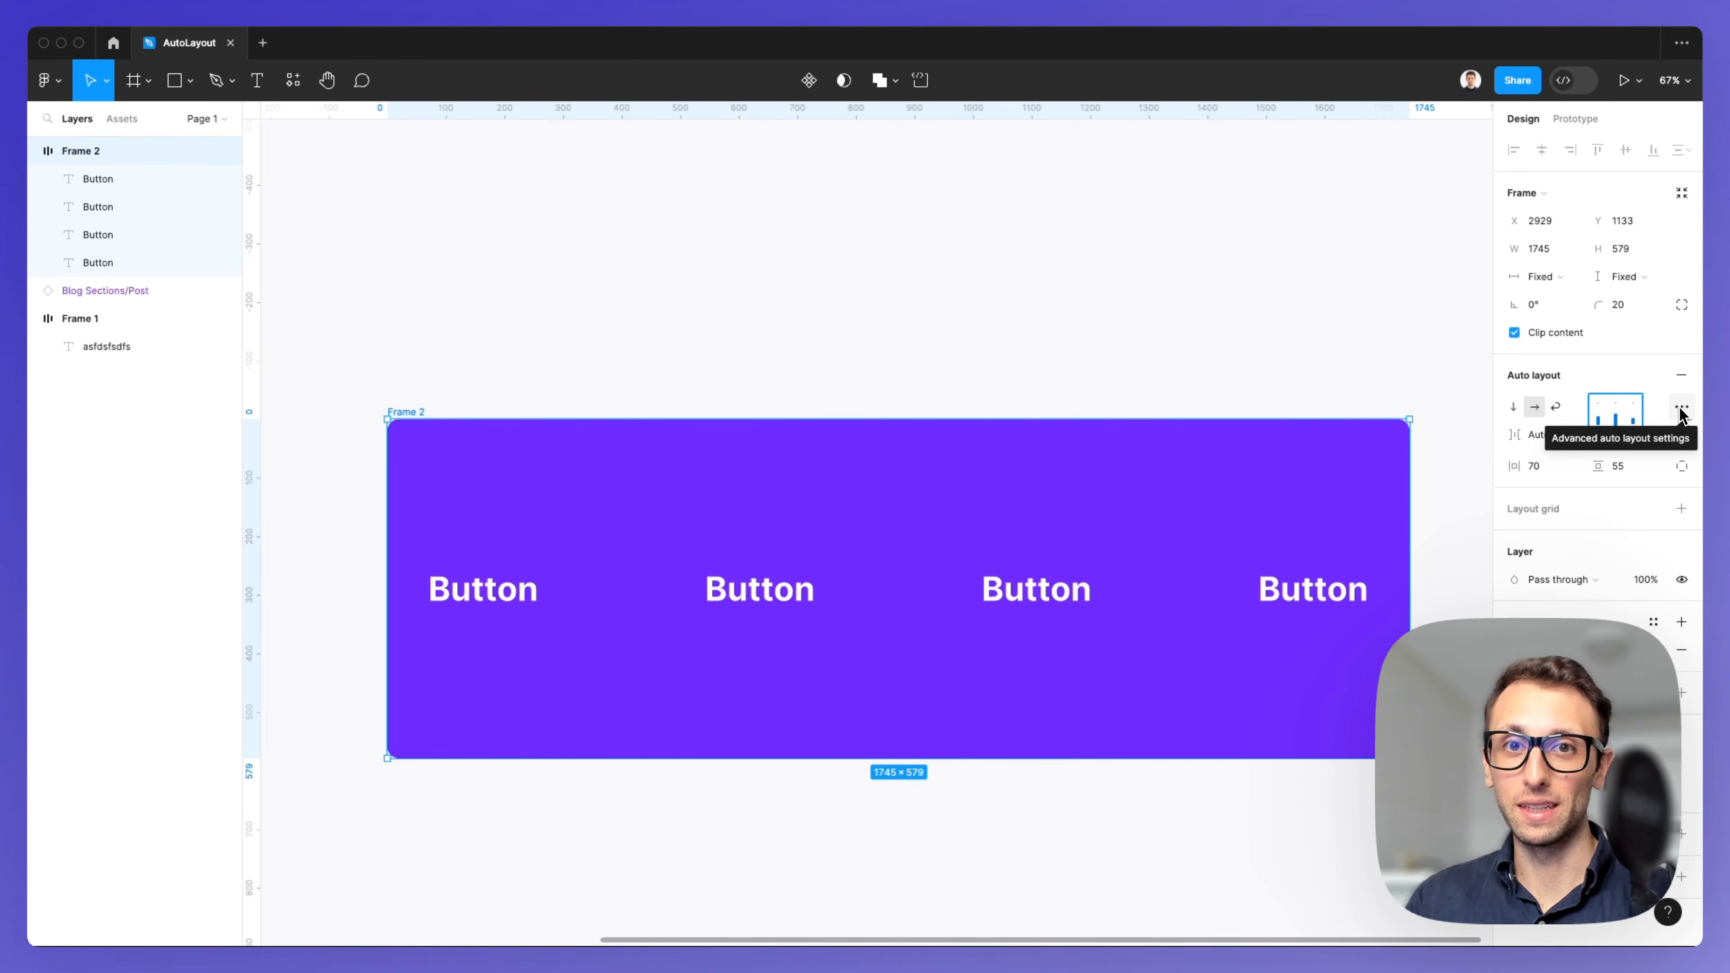
# In the advanced auto layout settings, switch strokes to Included in layout and back to Excluded from layout, then close the settings.
pyautogui.click(1680, 409)
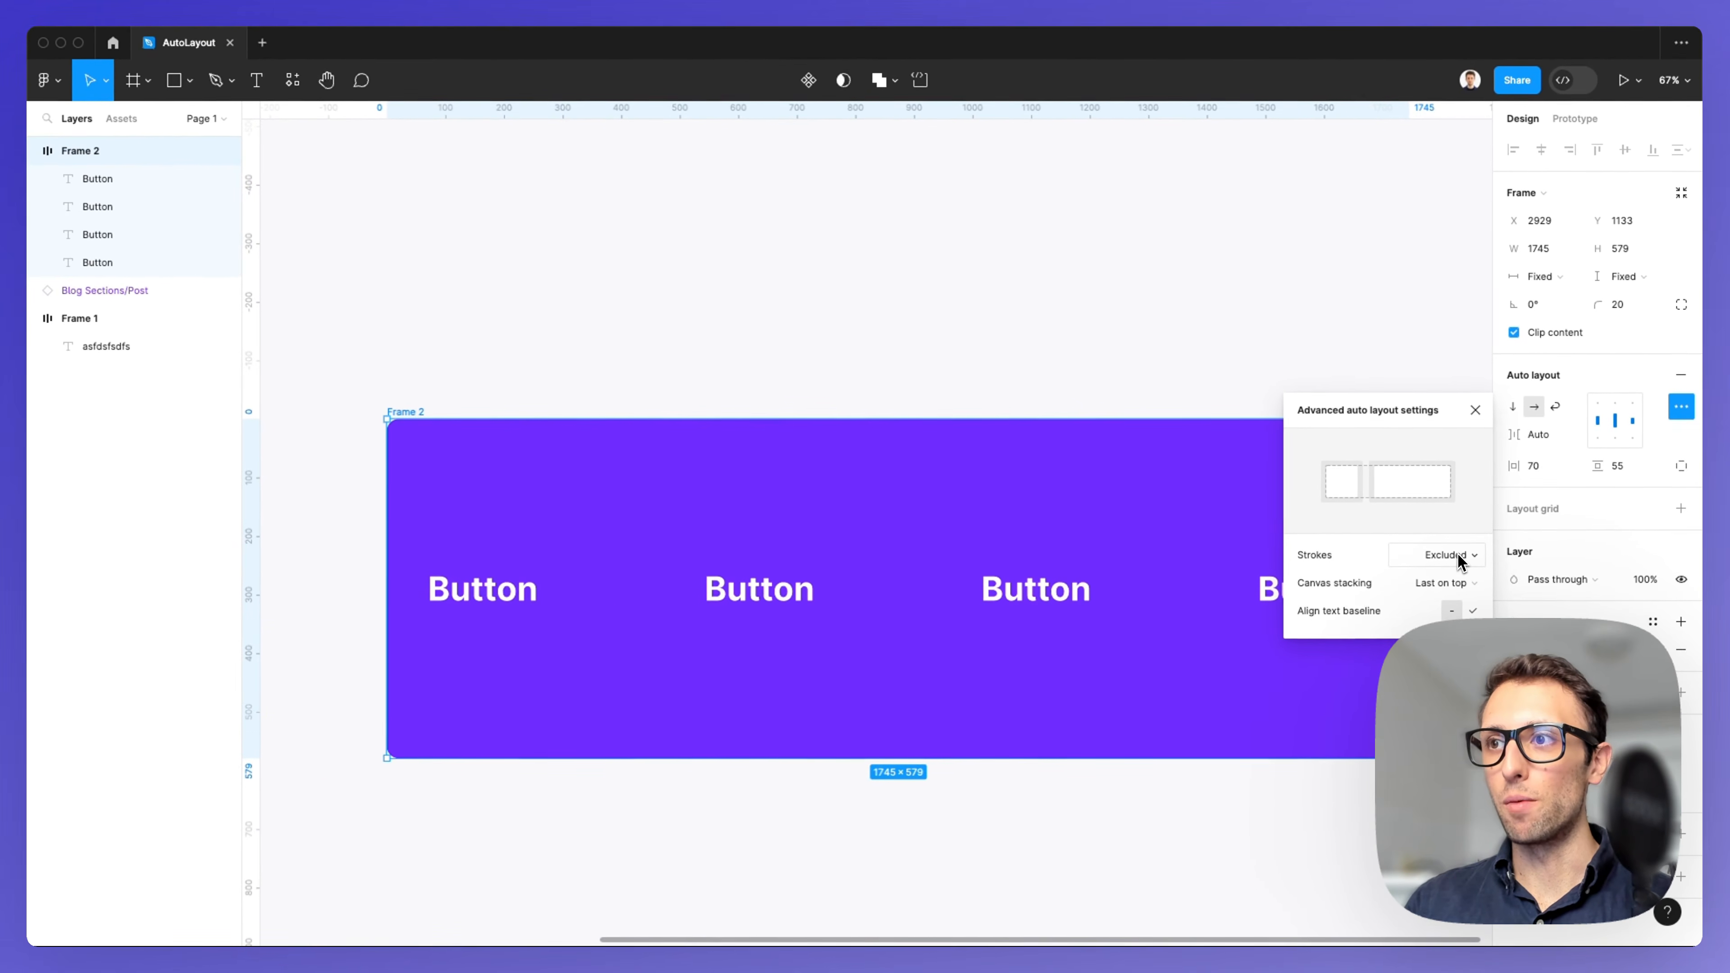
pyautogui.click(1457, 553)
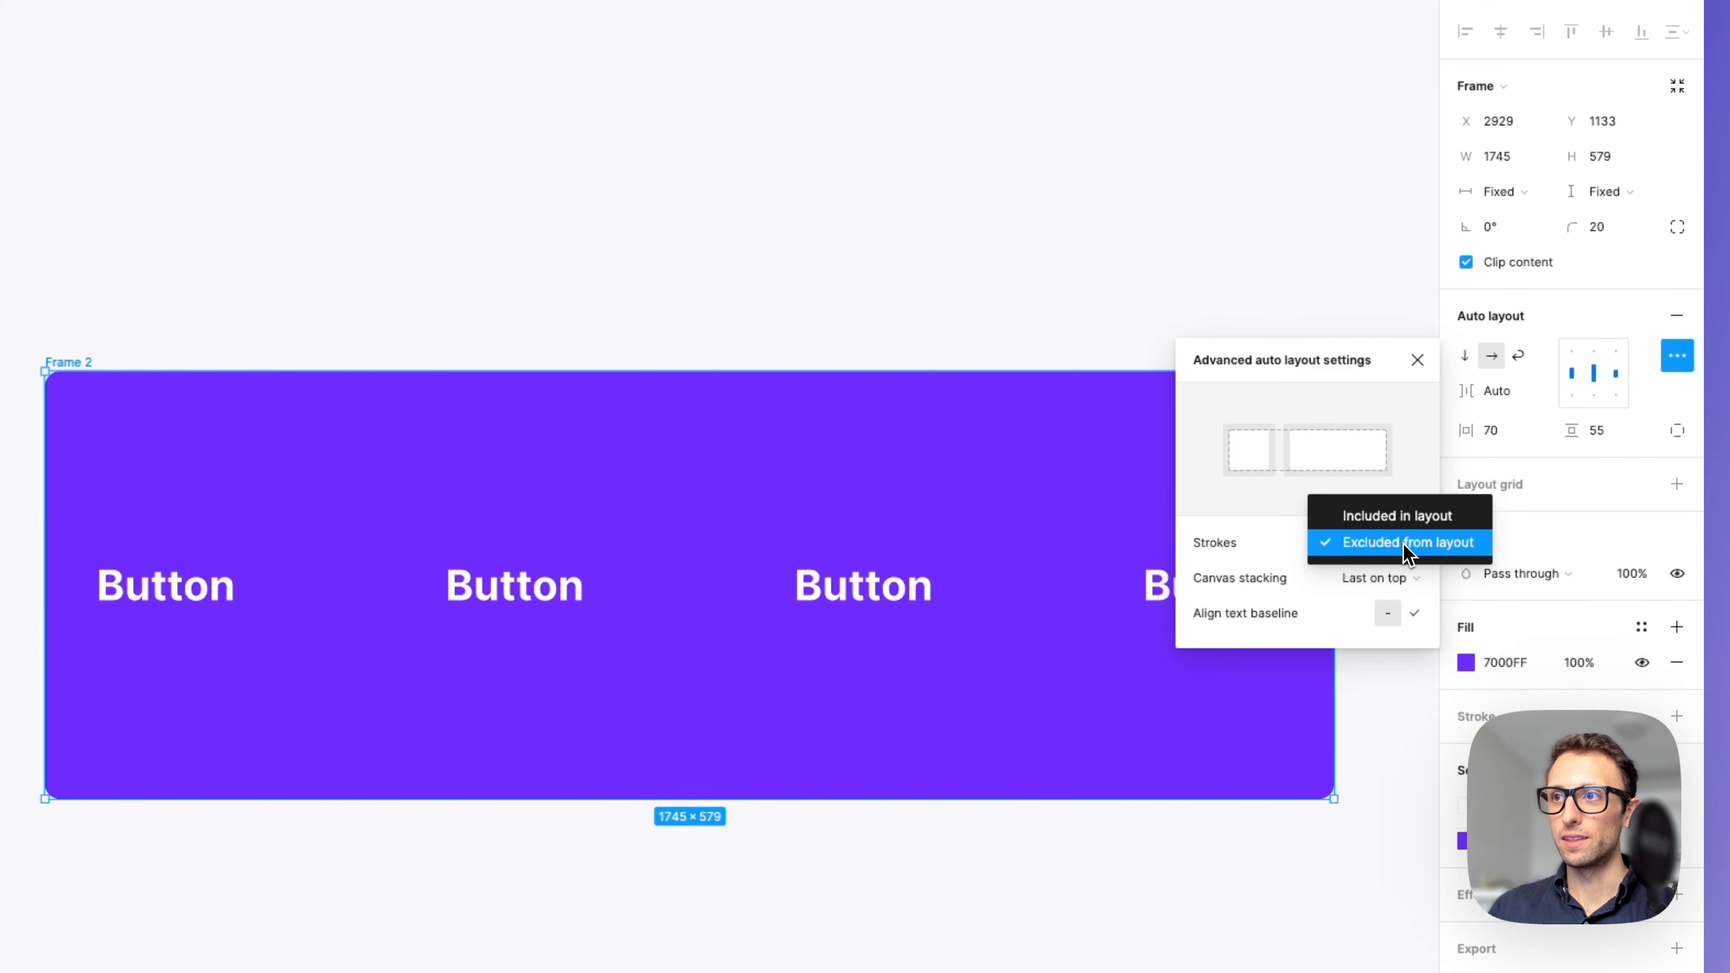
pyautogui.click(1385, 545)
pyautogui.click(1280, 553)
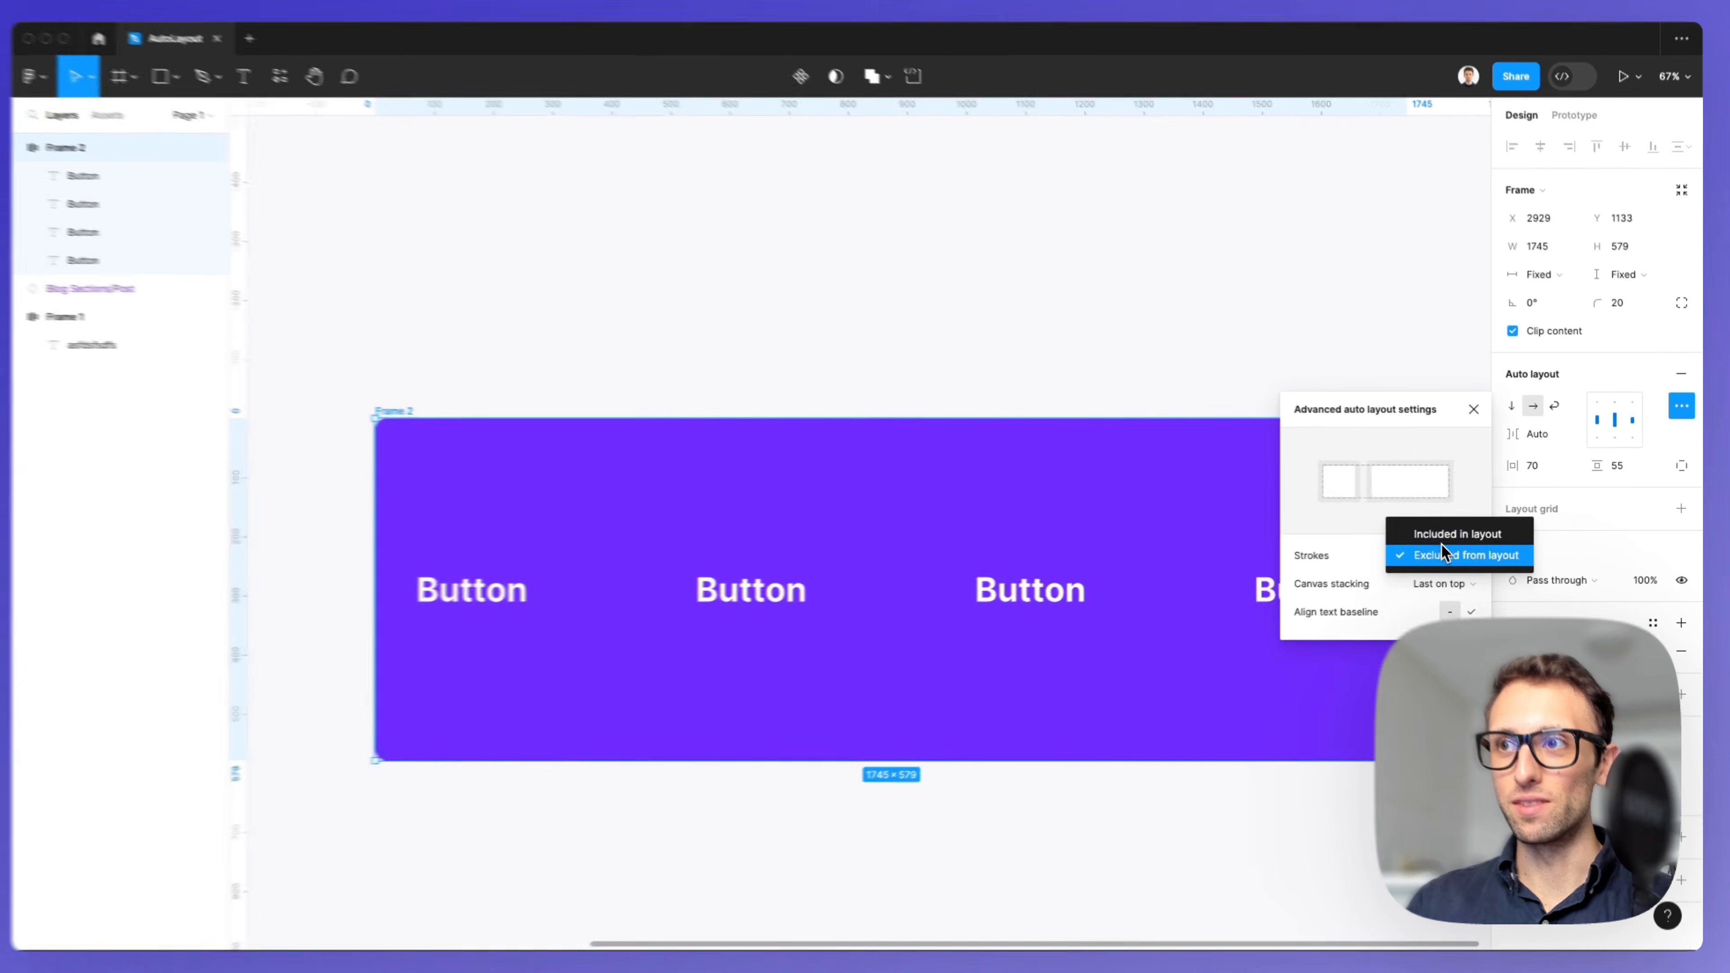
pyautogui.click(1440, 543)
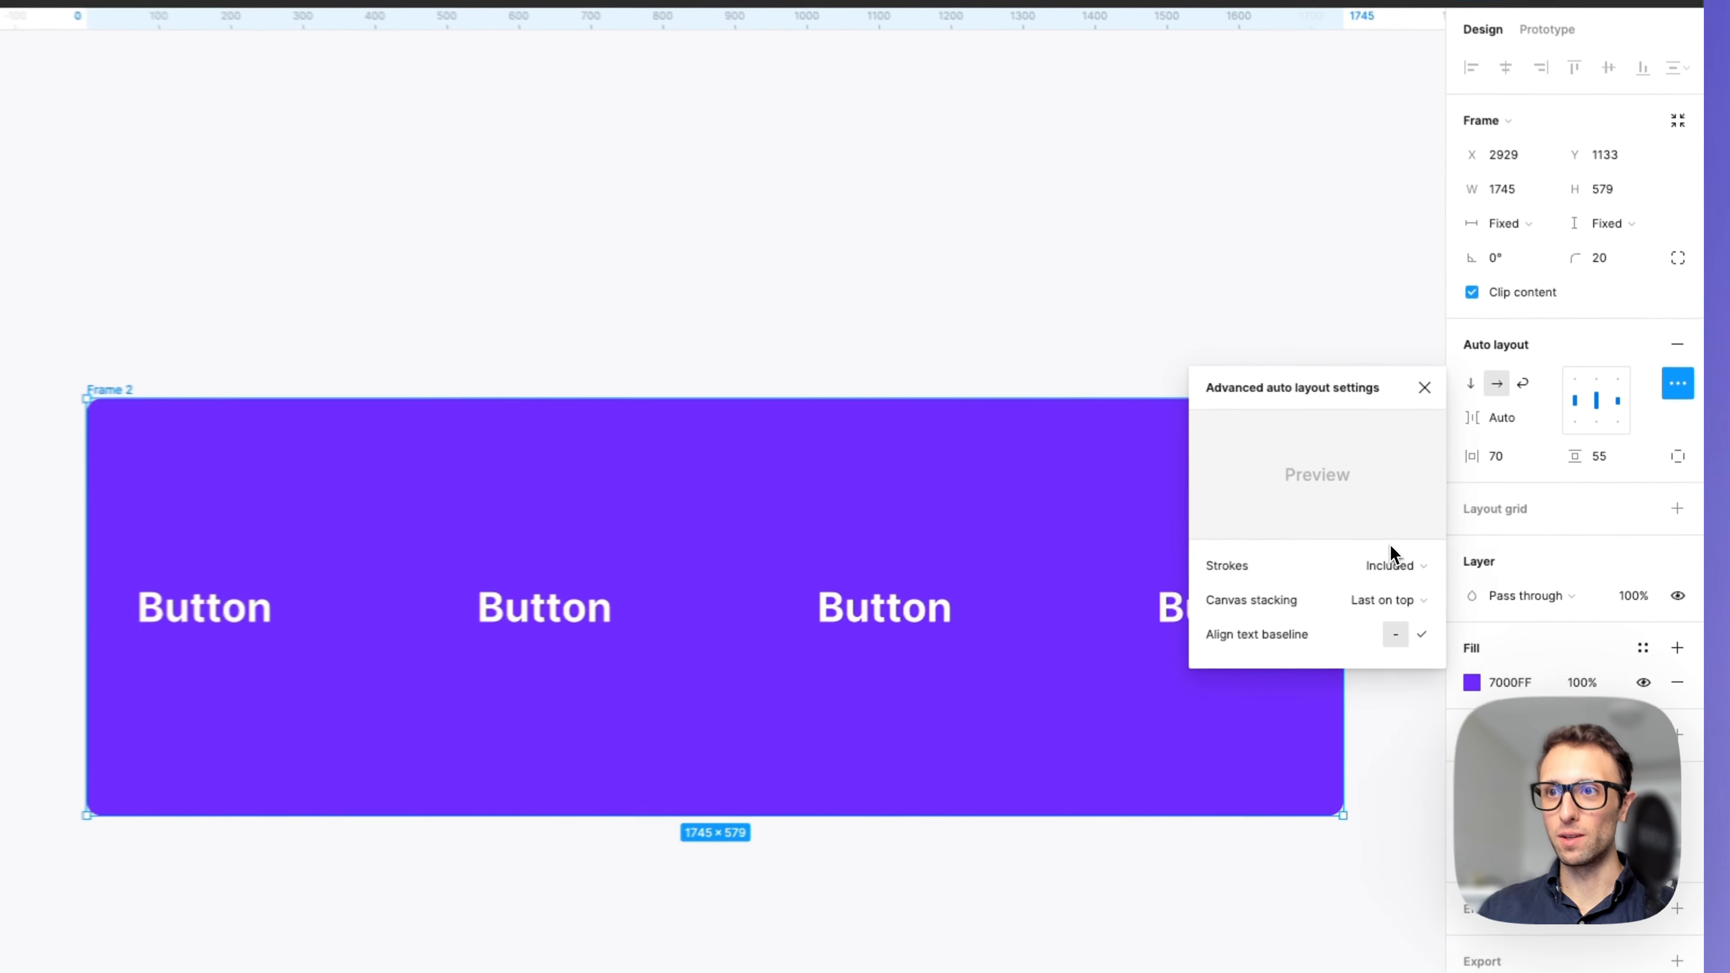
pyautogui.click(1444, 553)
pyautogui.click(1436, 574)
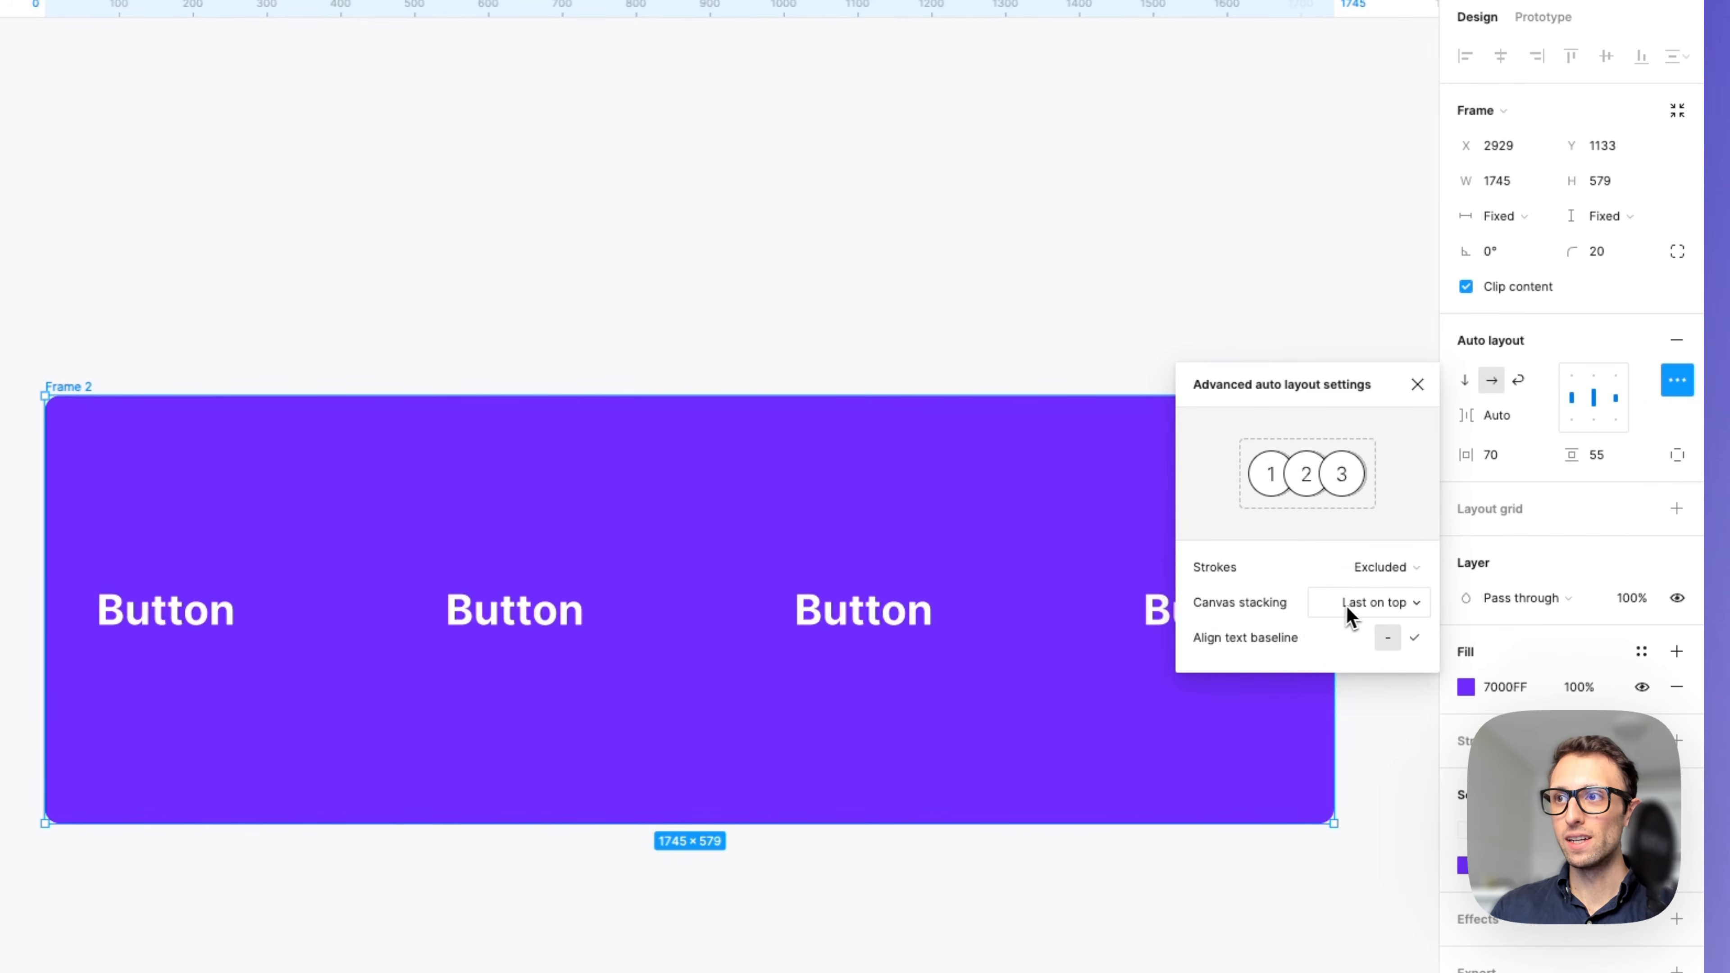
pyautogui.click(1423, 388)
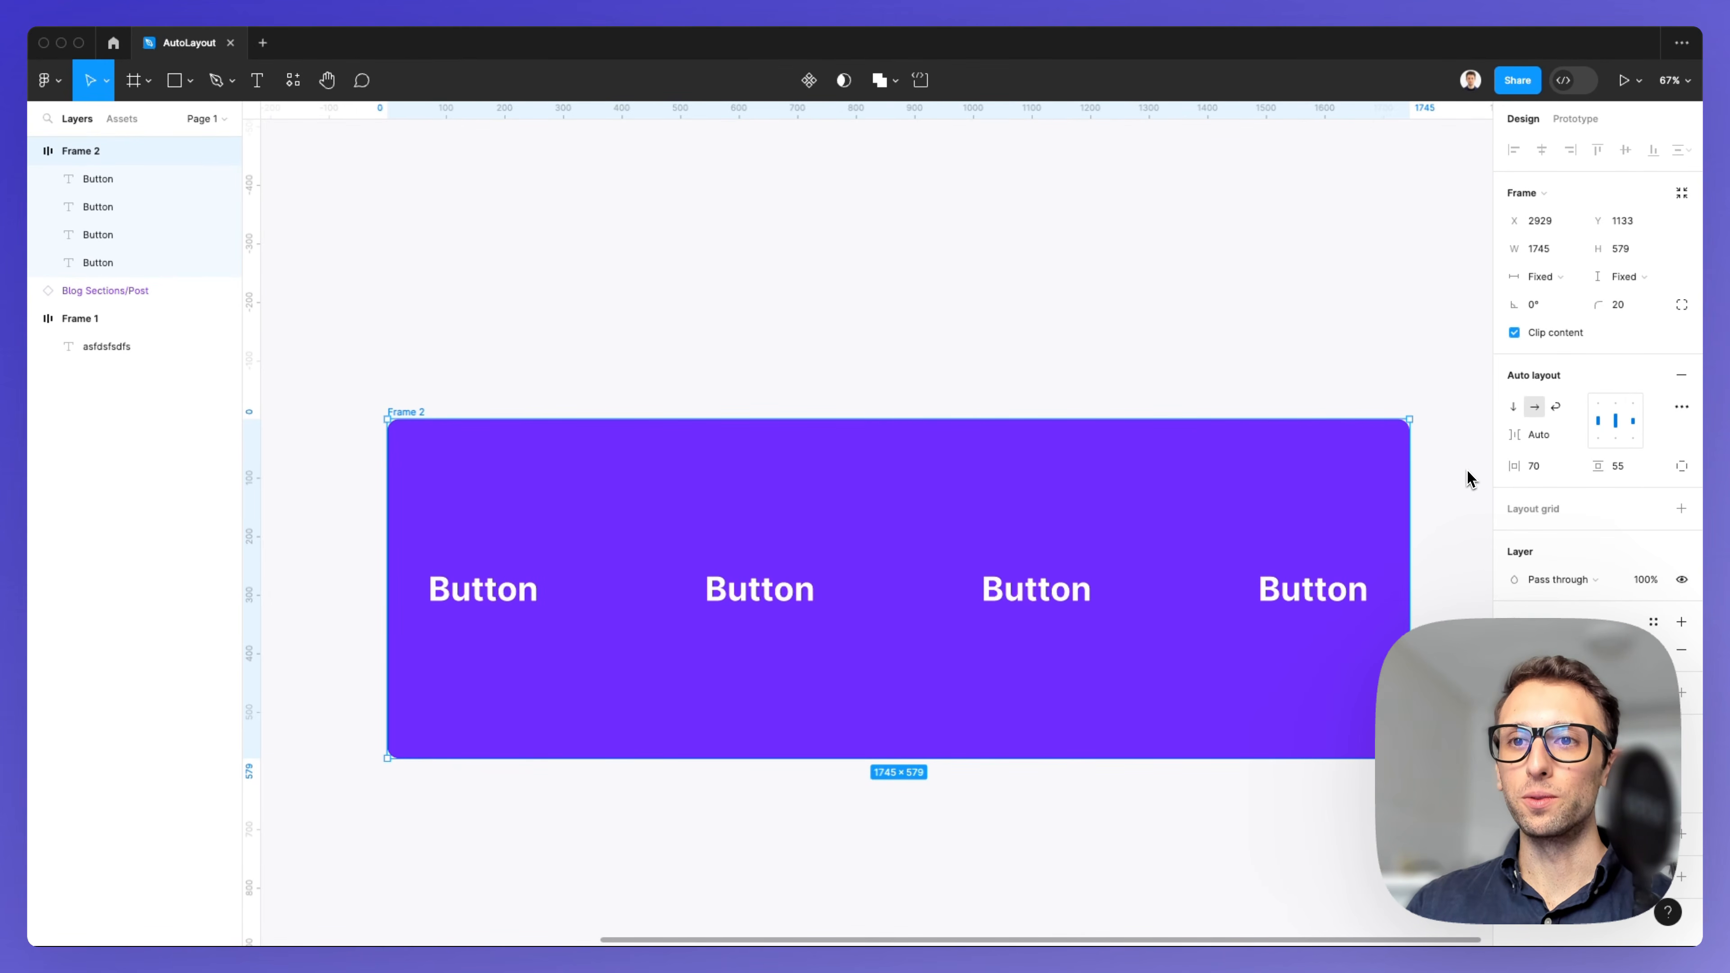
pyautogui.scroll(-3, 1467, 471)
pyautogui.hscroll(2, 1457, 476)
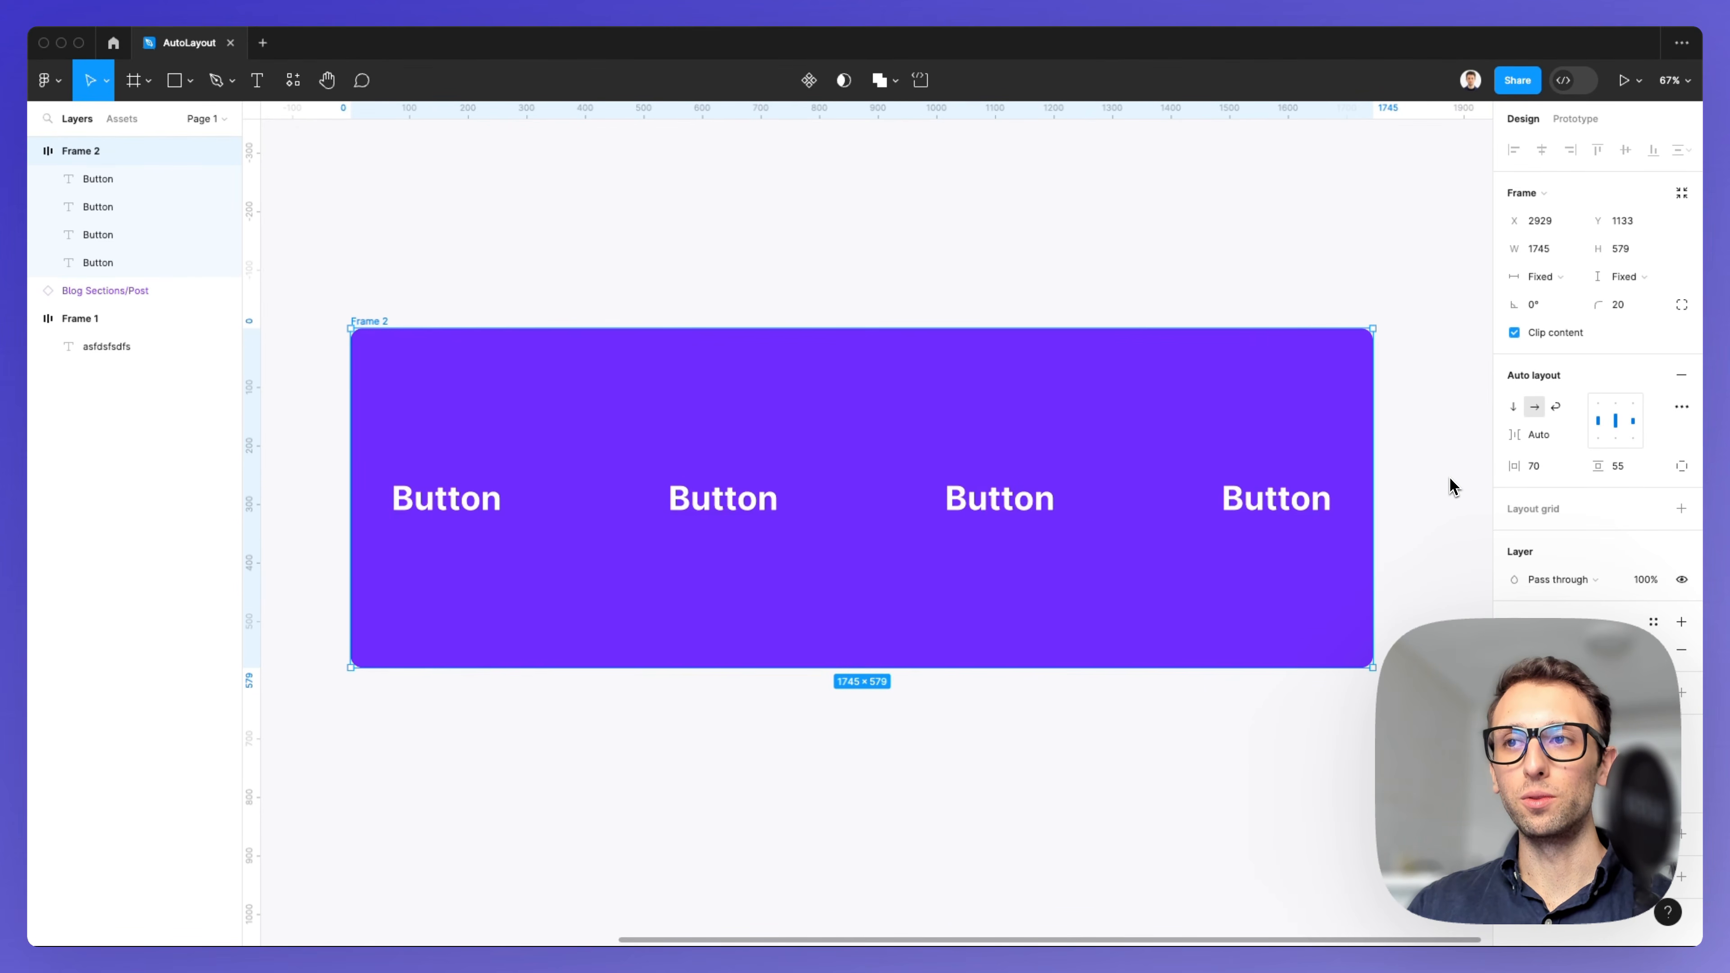